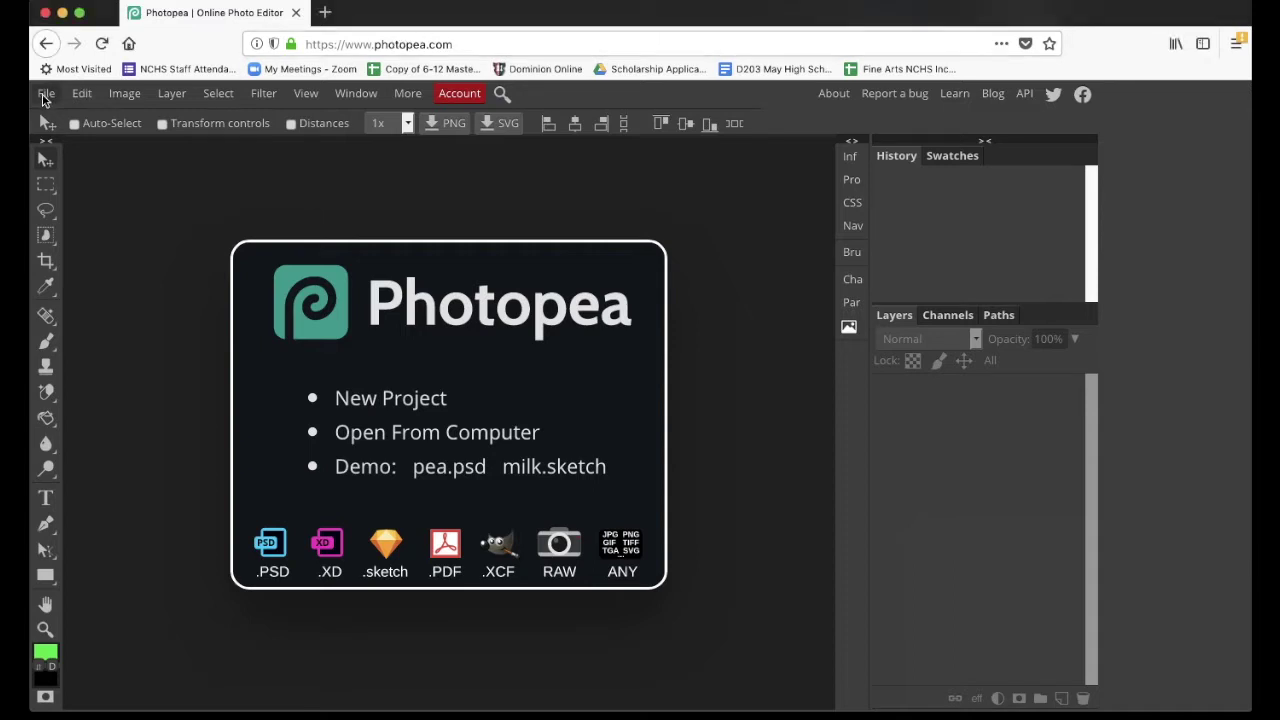
- Open Honeybee_FINAL.jpg from the Desktop as a new document
click(45, 95)
click(70, 146)
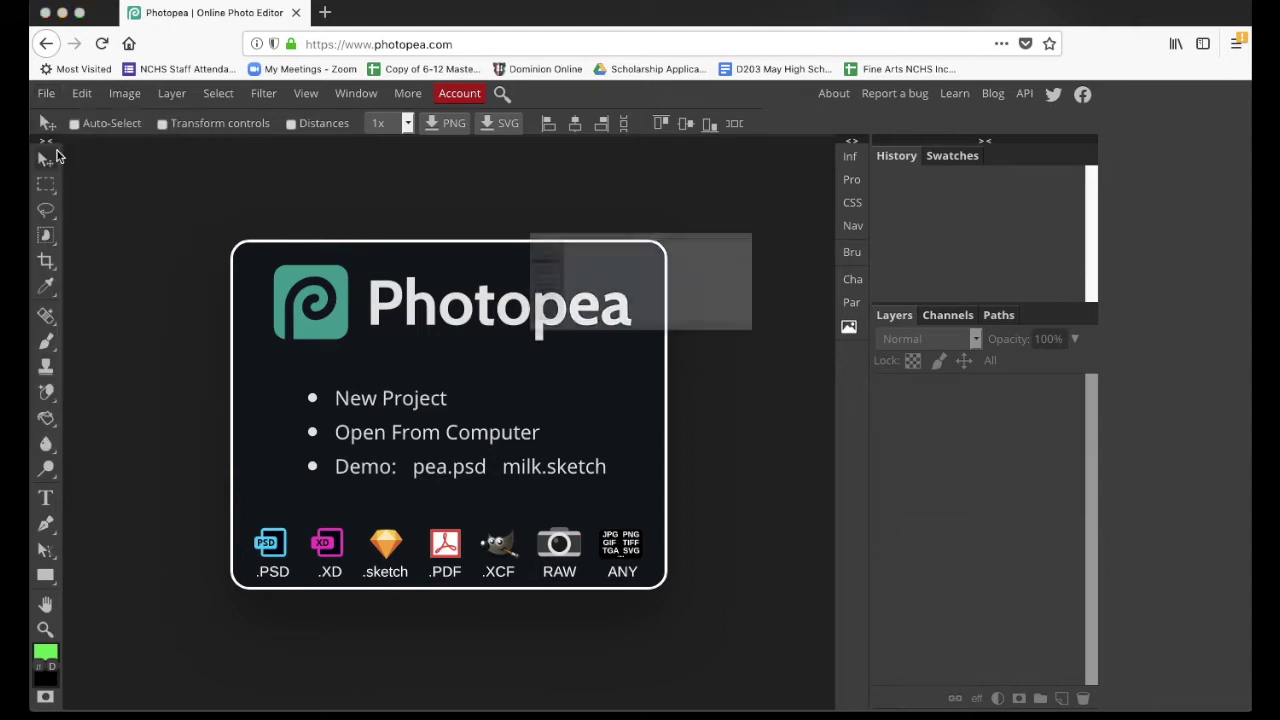
scroll(407, 285, down, 3)
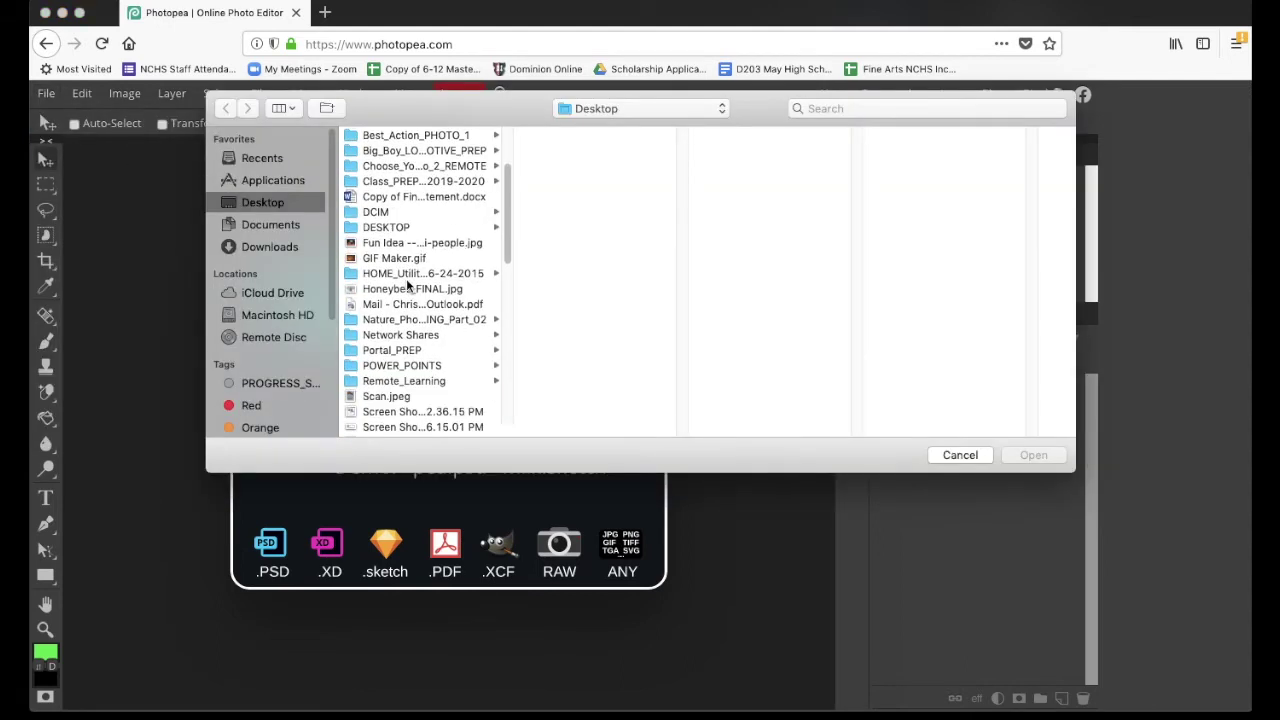
click(410, 288)
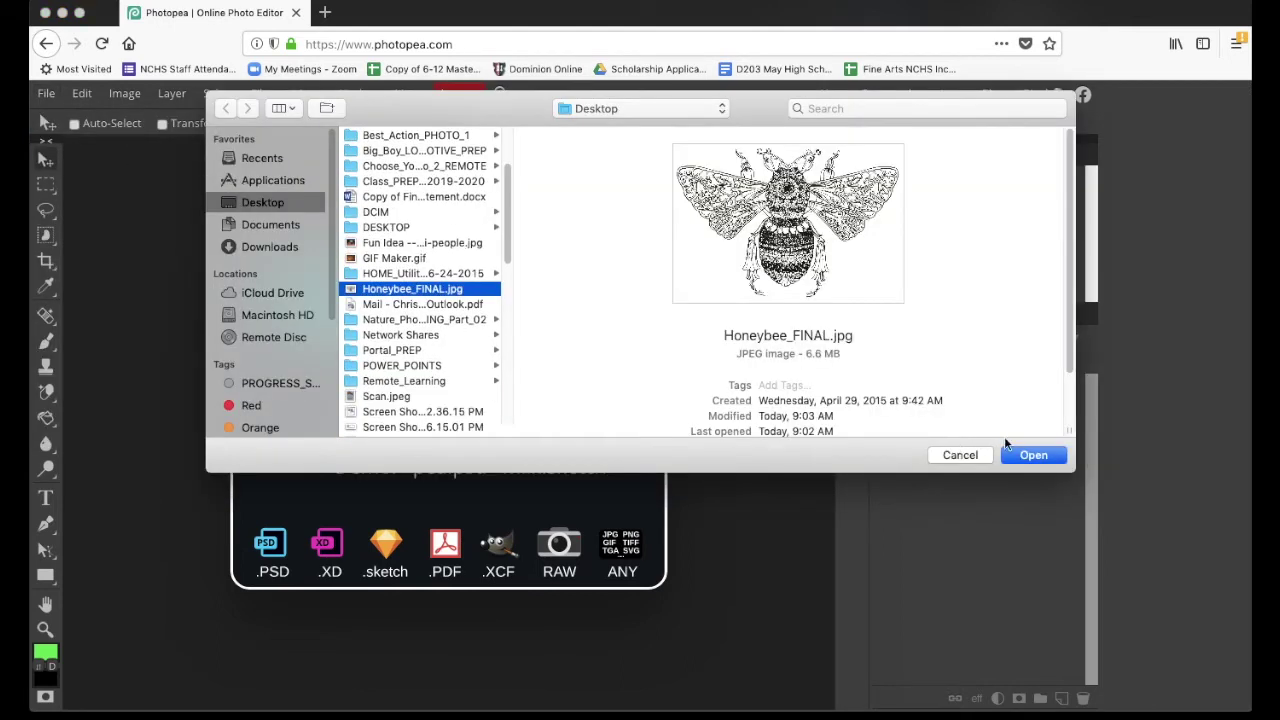
click(1020, 457)
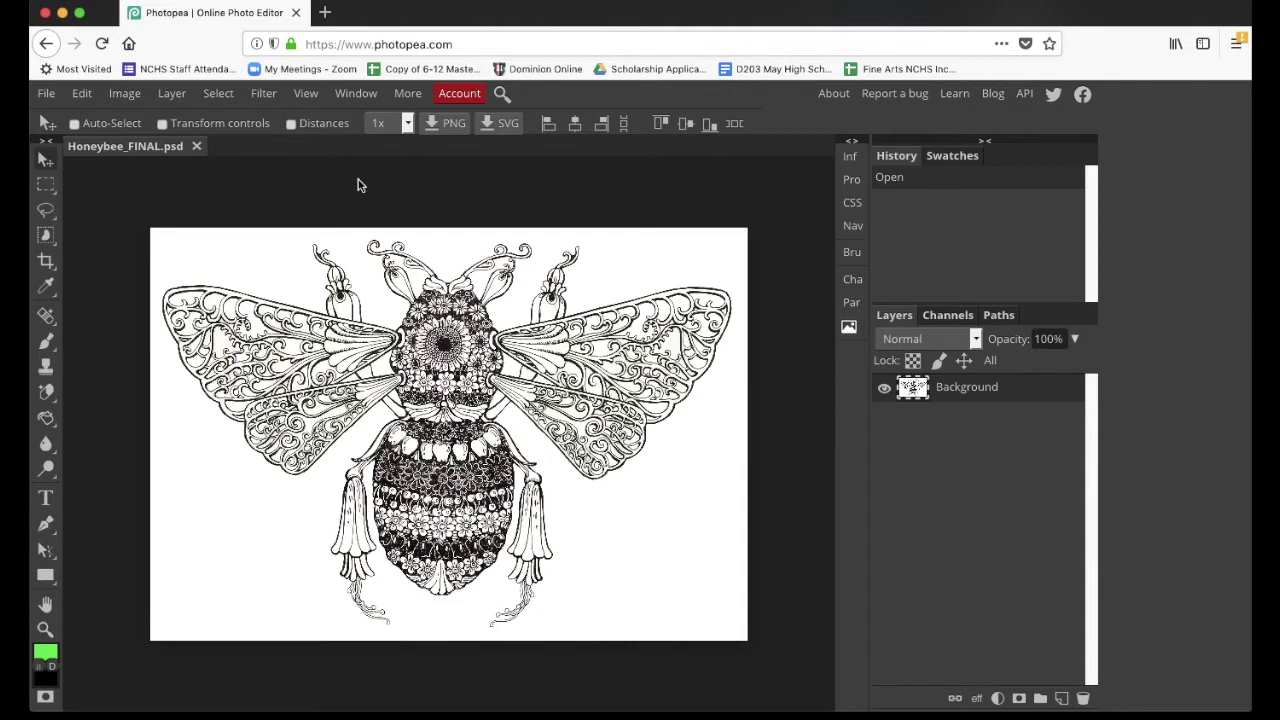
- Apply a Black & White adjustment, with Colorize enabled, to the bee line drawing
click(126, 93)
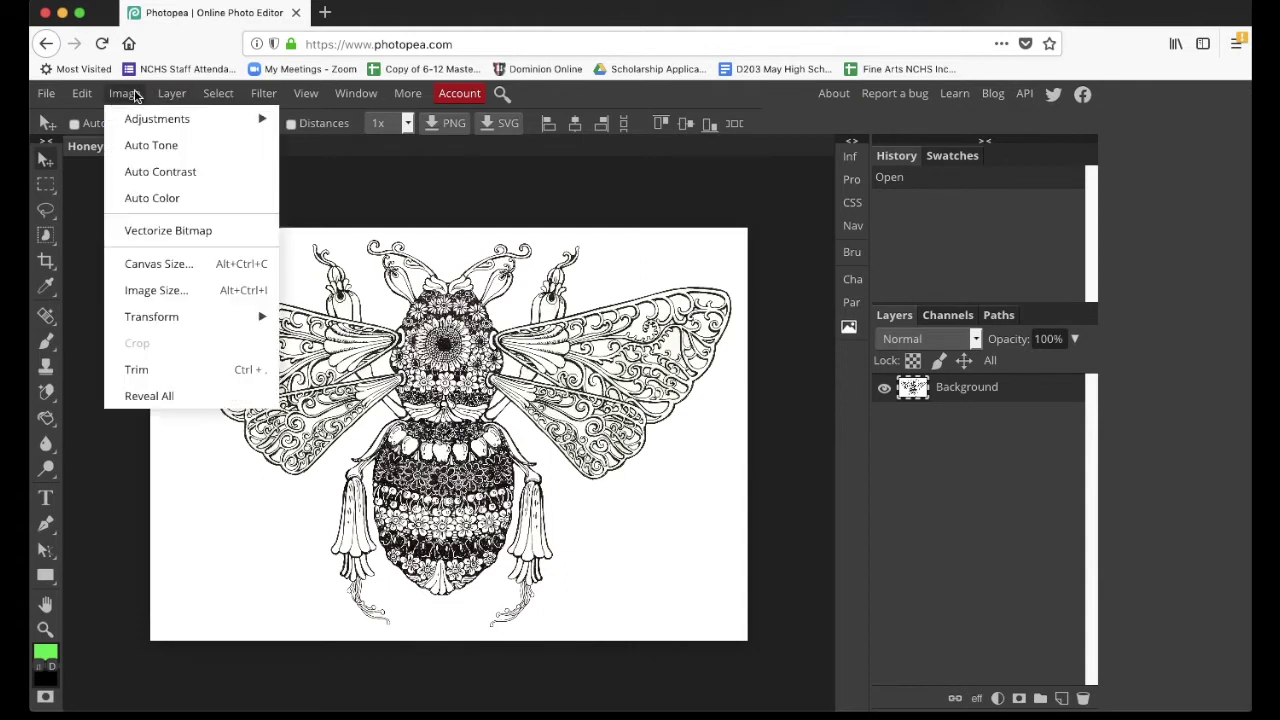
mouse_move(139, 120)
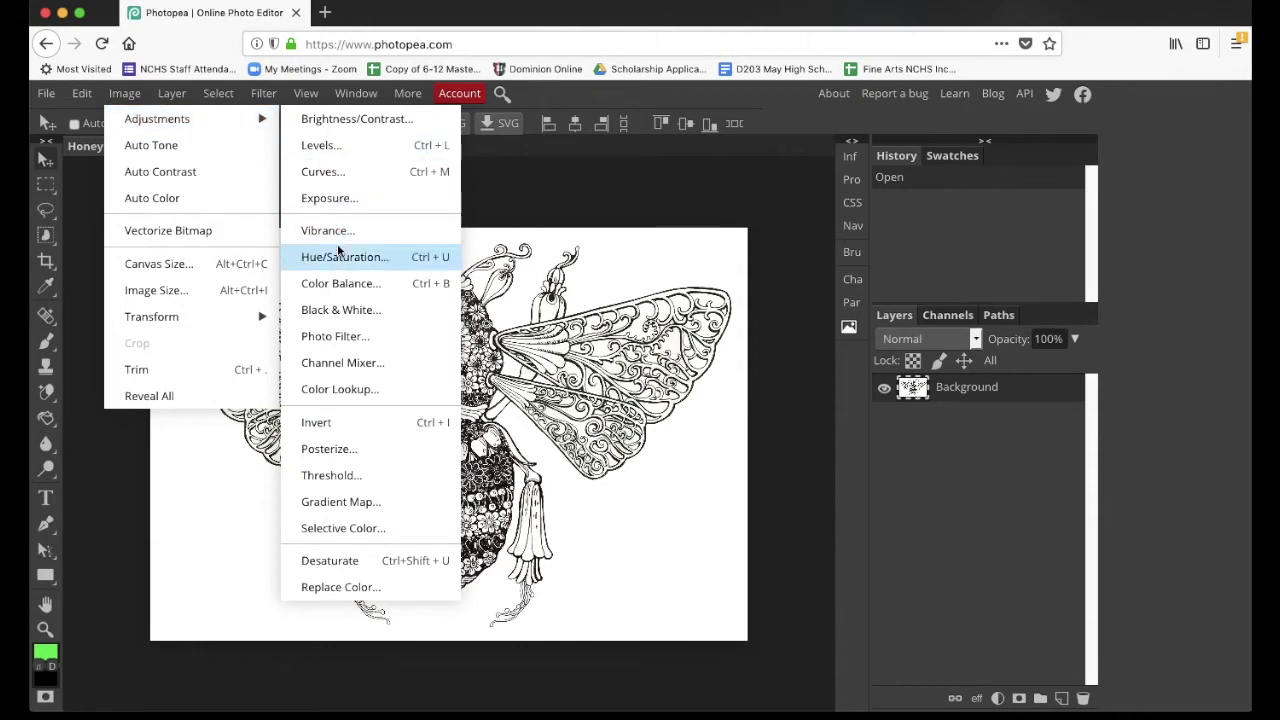
click(338, 310)
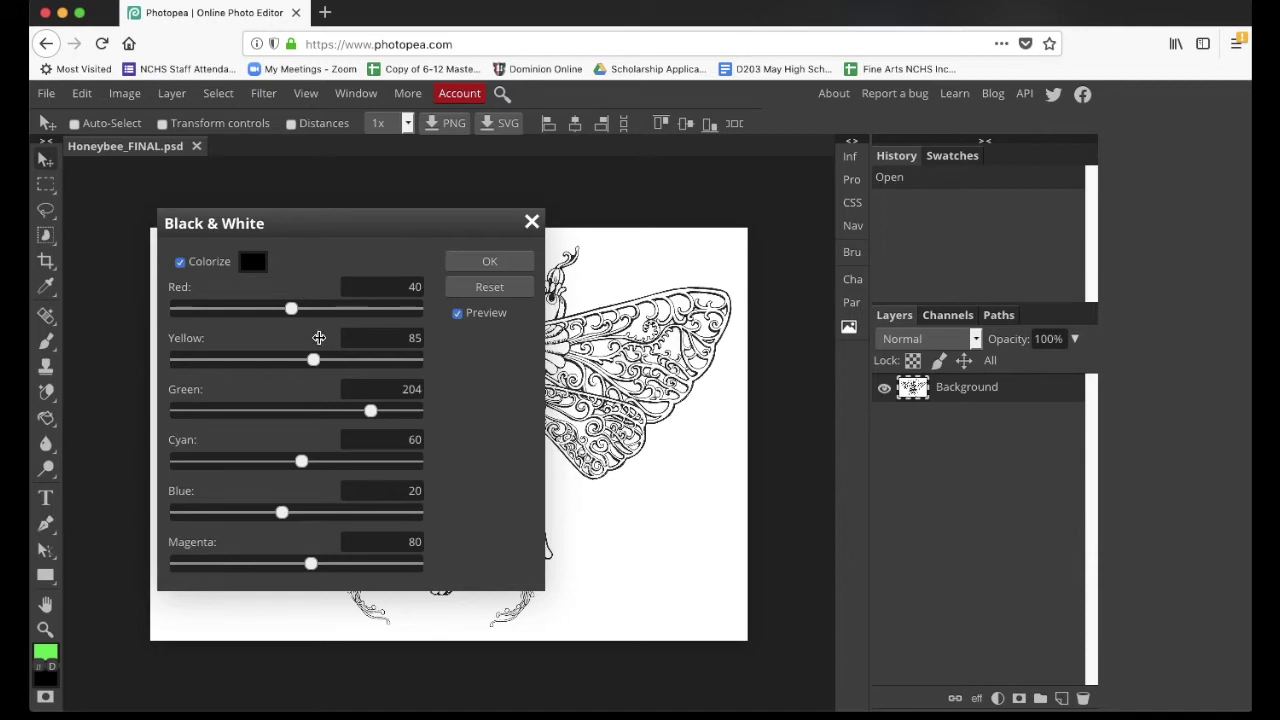
click(489, 261)
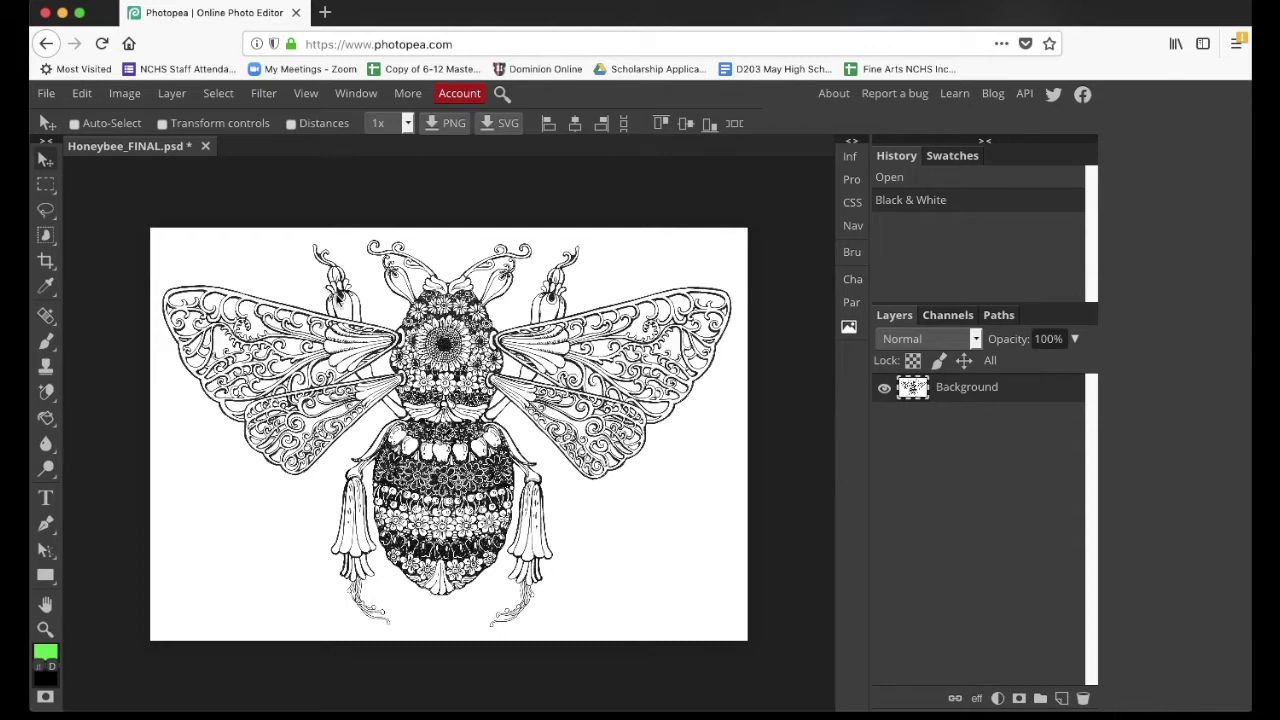
click(126, 93)
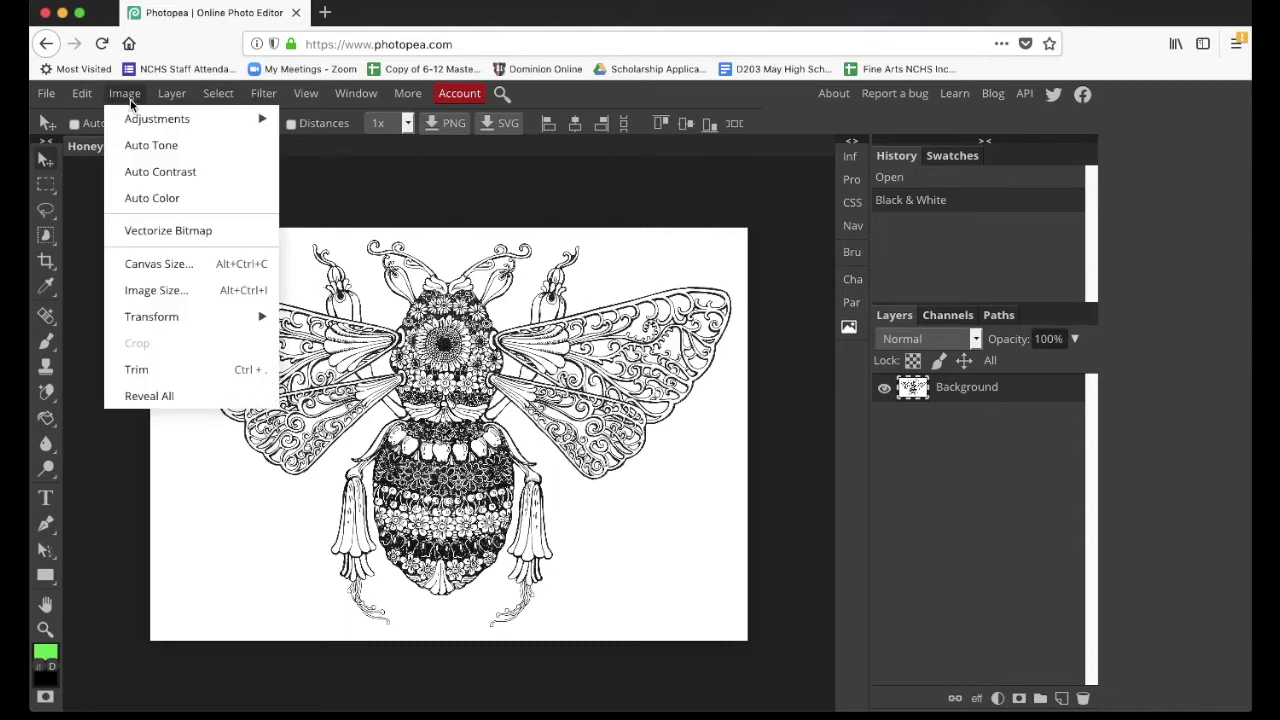
- Apply a Brightness/Contrast adjustment with contrast 35 and brightness -32
mouse_move(135, 119)
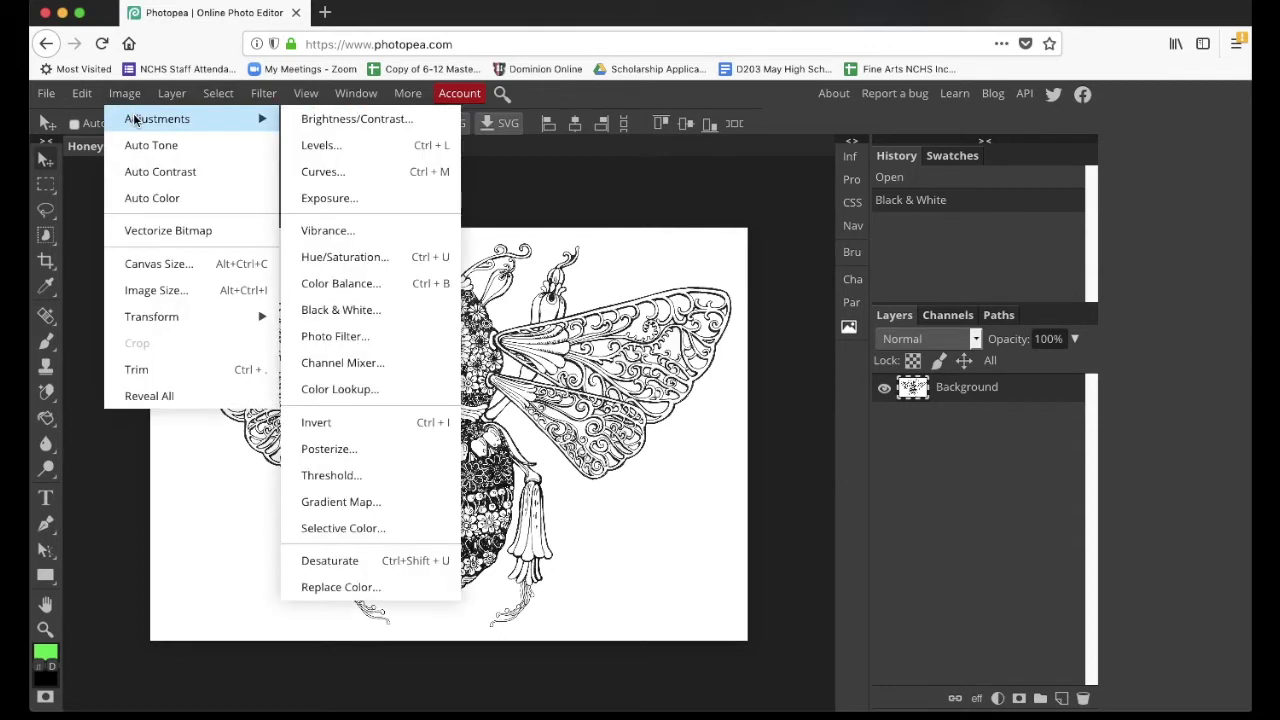
click(328, 121)
drag(337, 223, 975, 149)
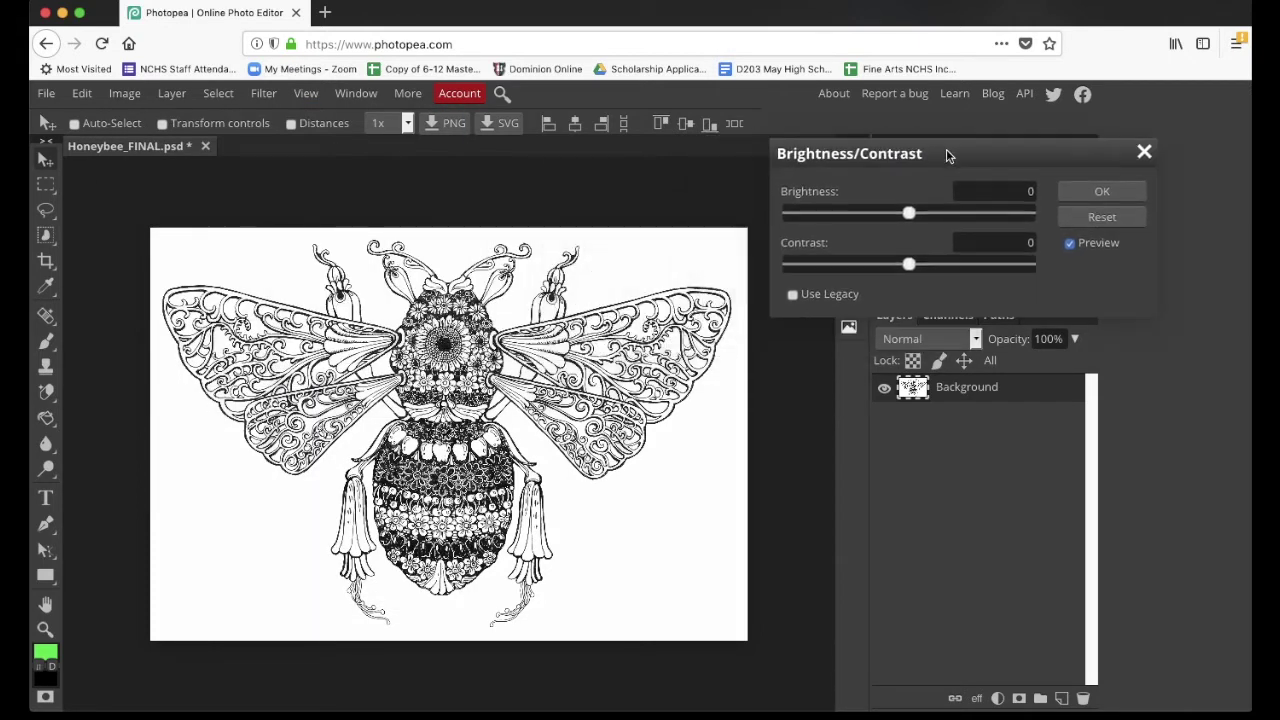
drag(910, 264, 912, 264)
click(950, 265)
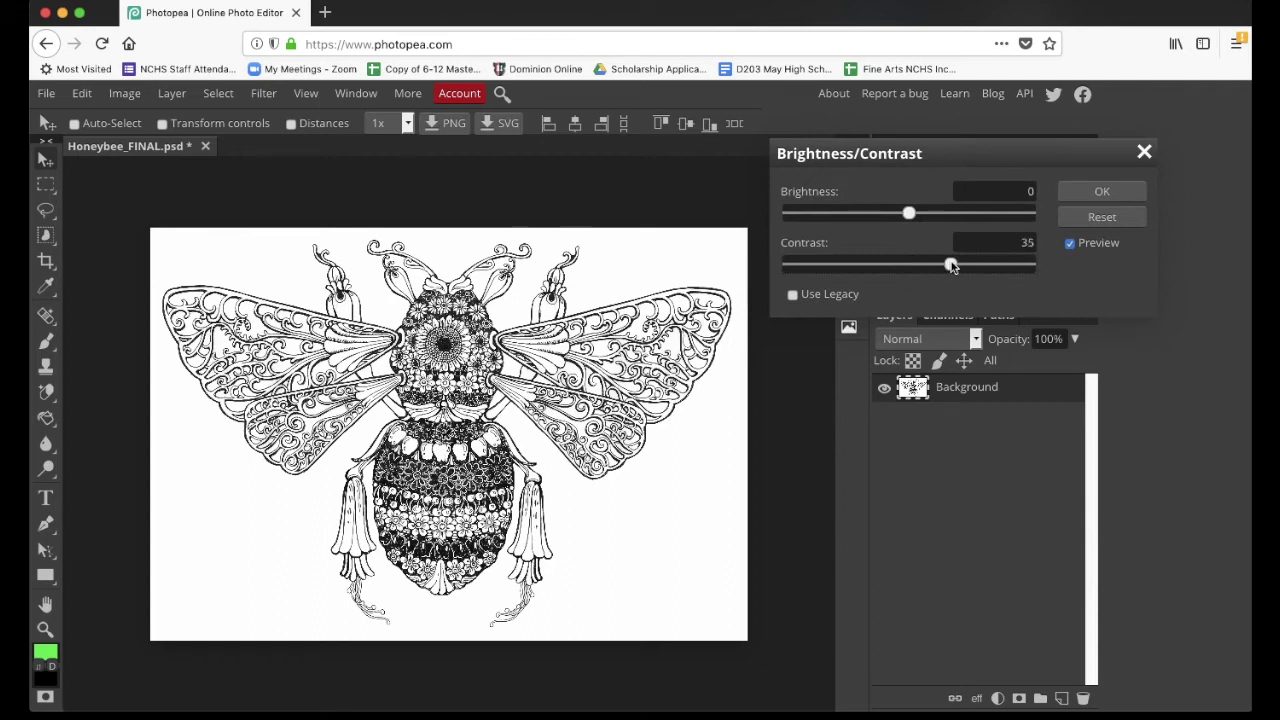
drag(908, 213, 884, 214)
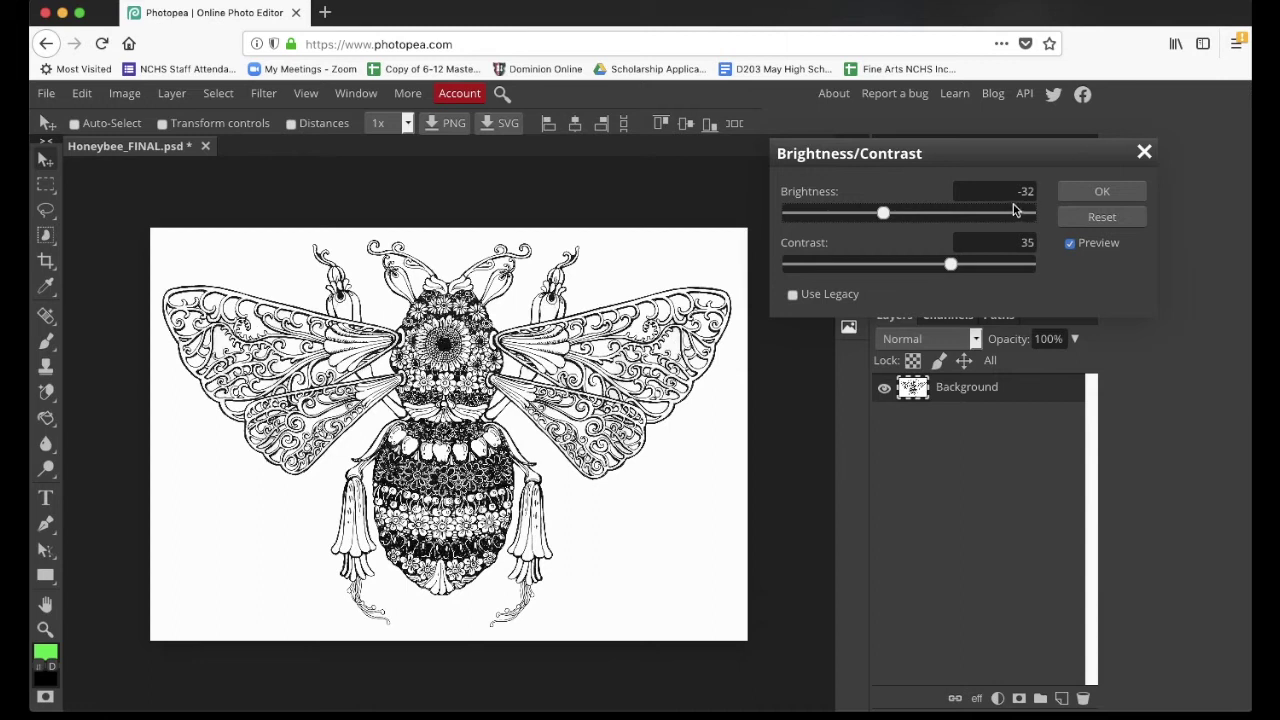
click(1078, 195)
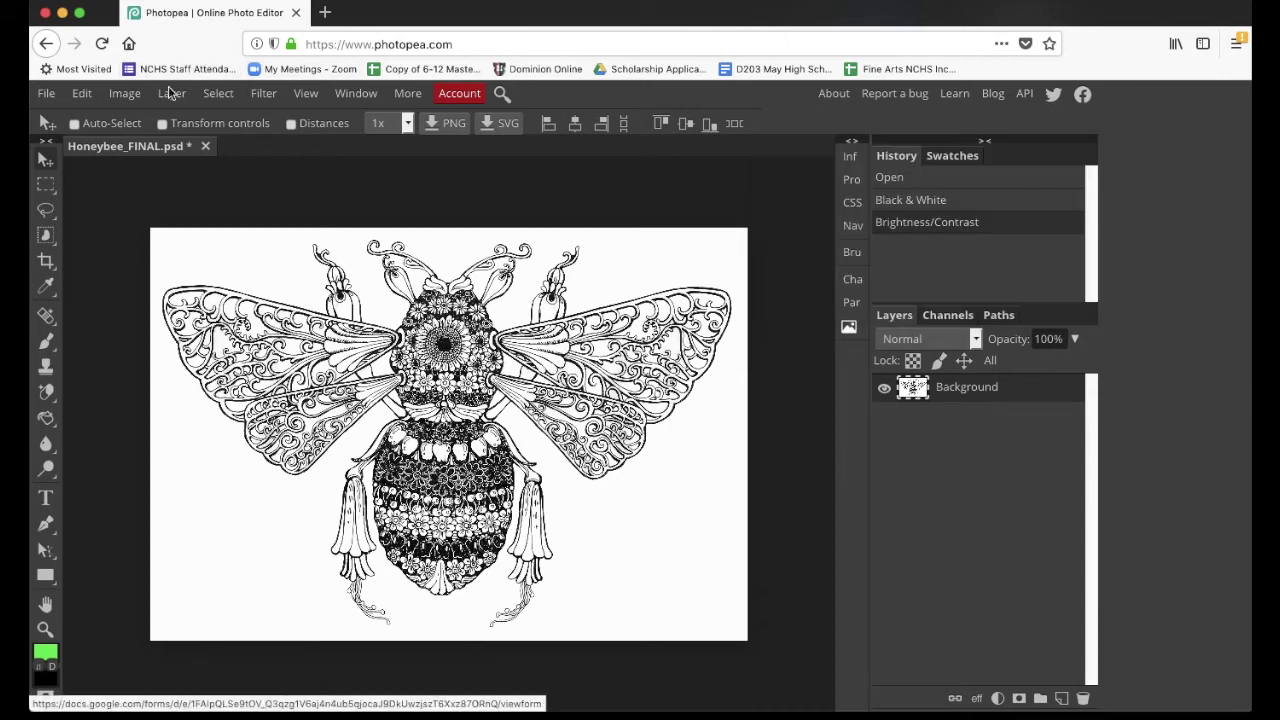
click(124, 93)
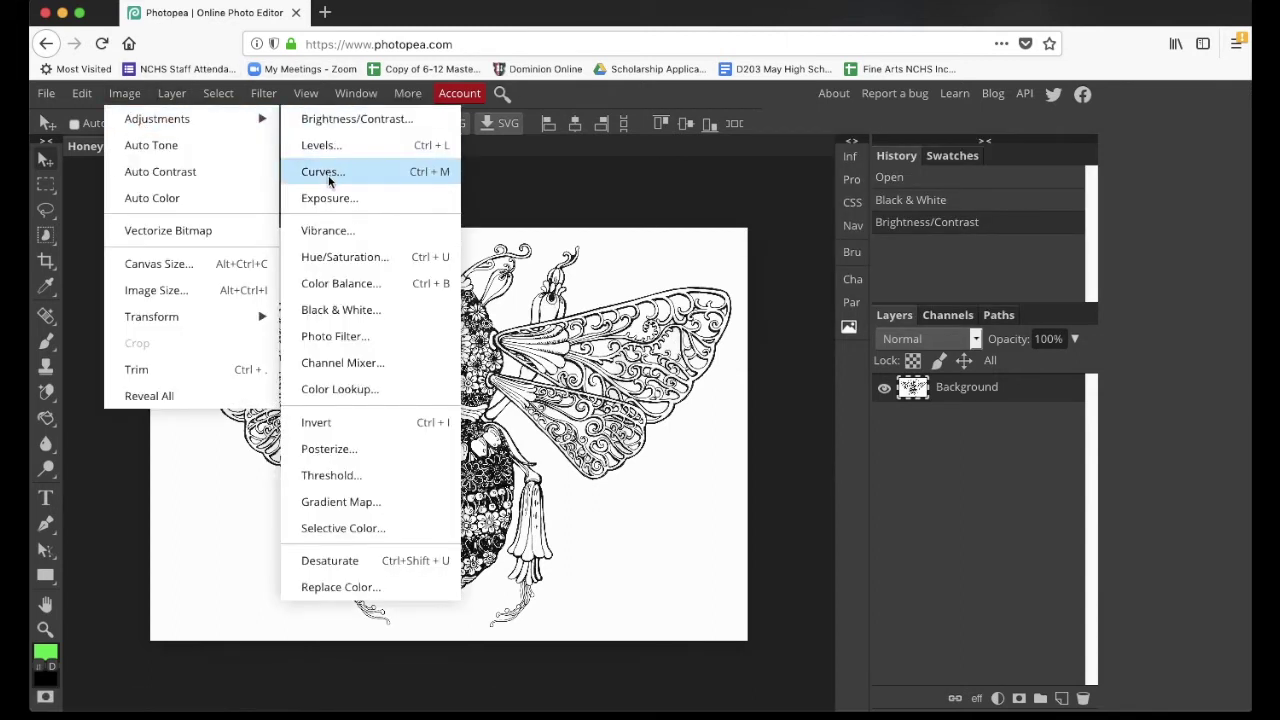
- Apply a Curves adjustment, moving the black point right and white point left
click(328, 177)
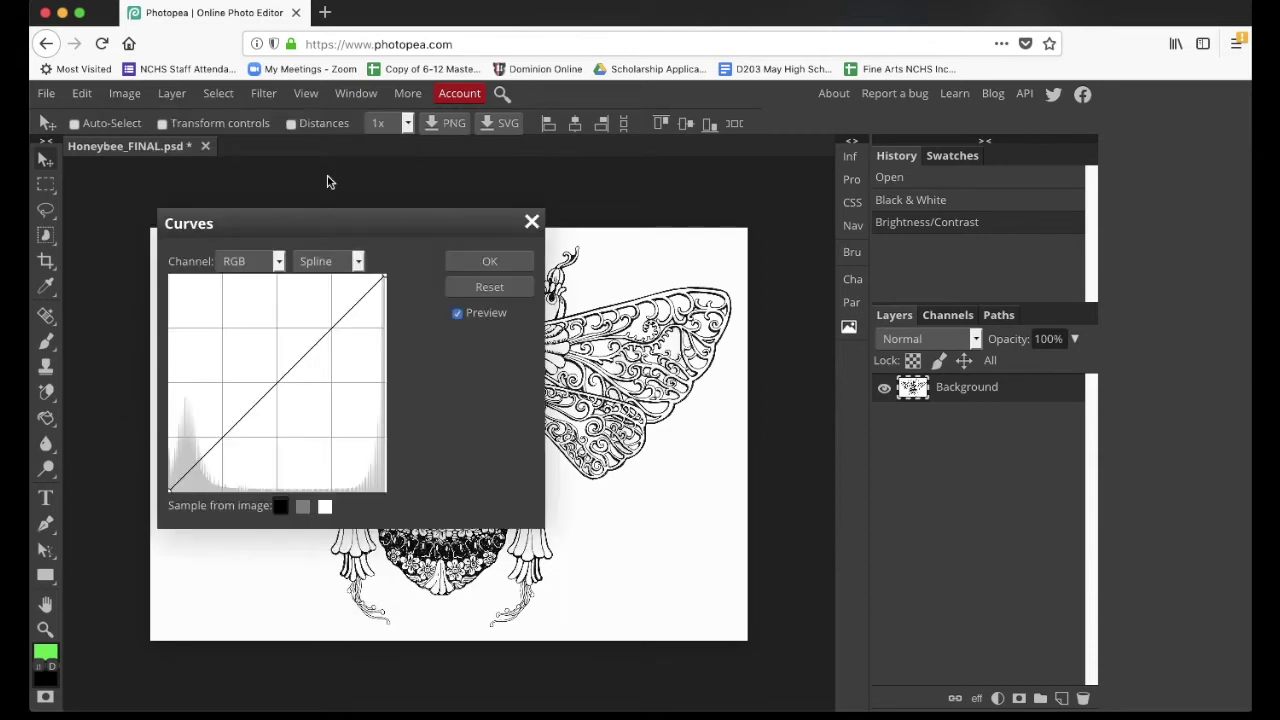
drag(344, 222, 938, 171)
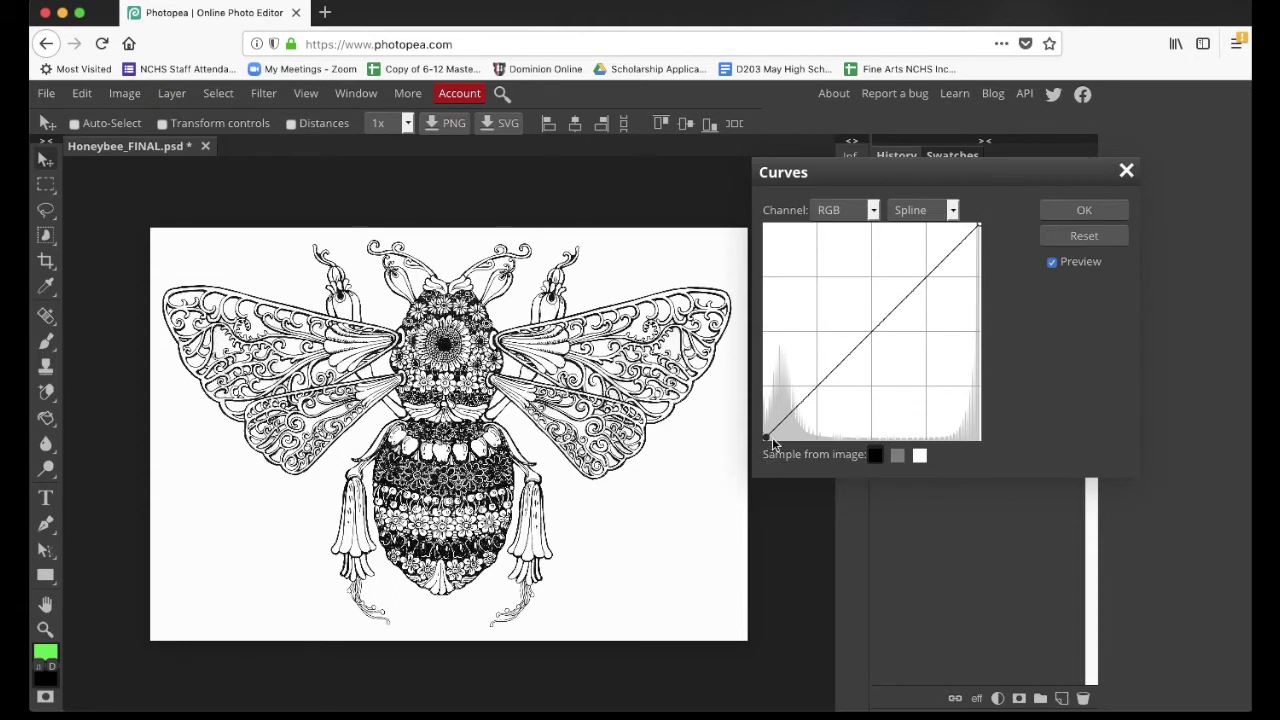
drag(772, 437, 799, 446)
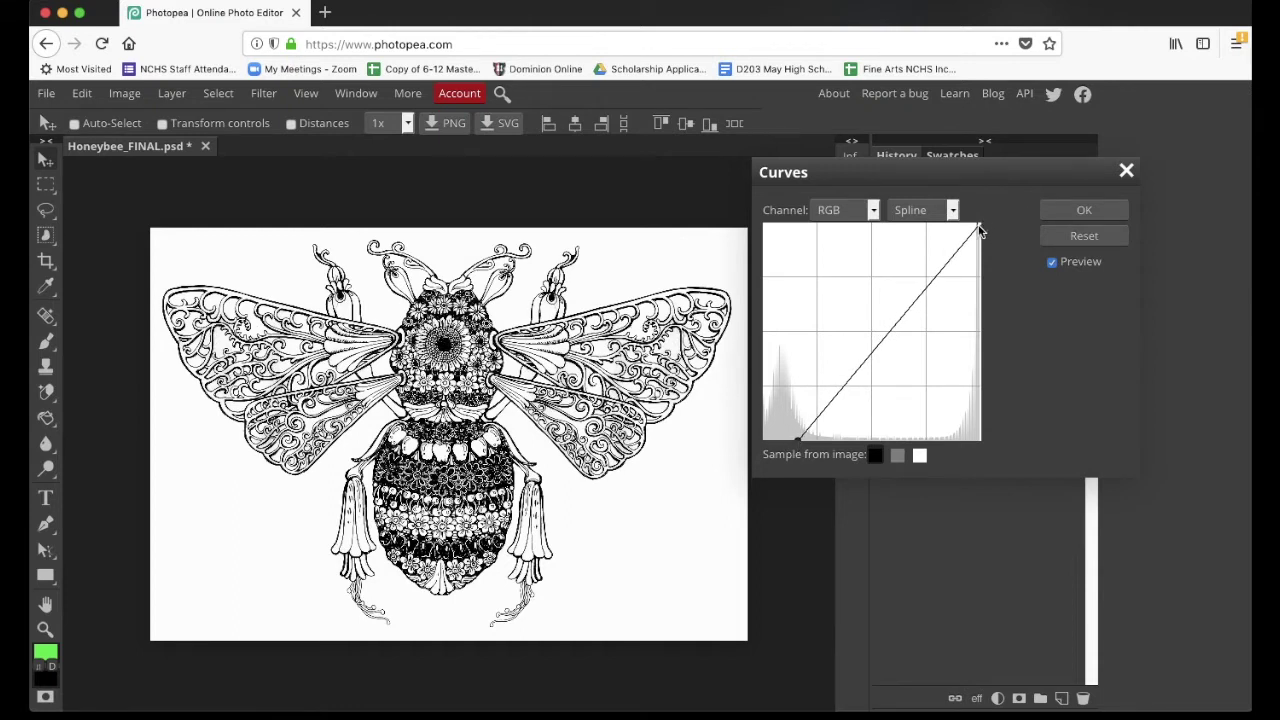
drag(977, 226, 922, 212)
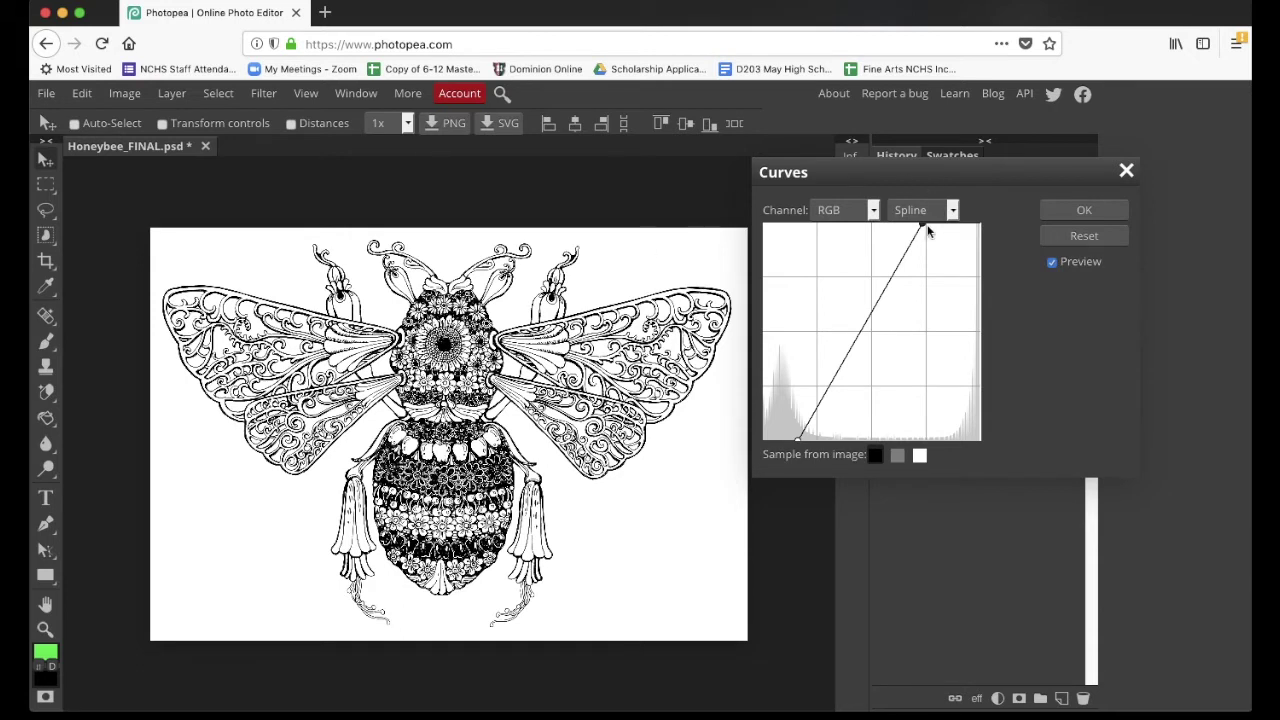
drag(922, 225, 851, 218)
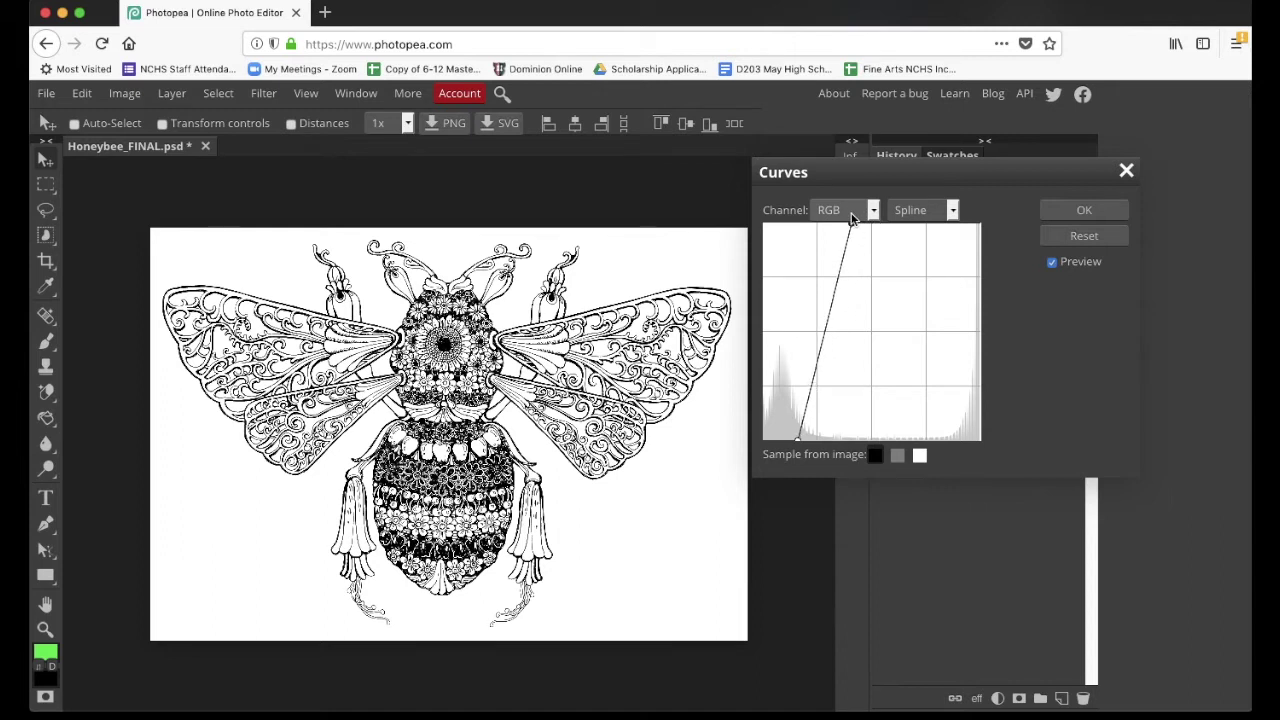
click(800, 441)
drag(808, 441, 811, 439)
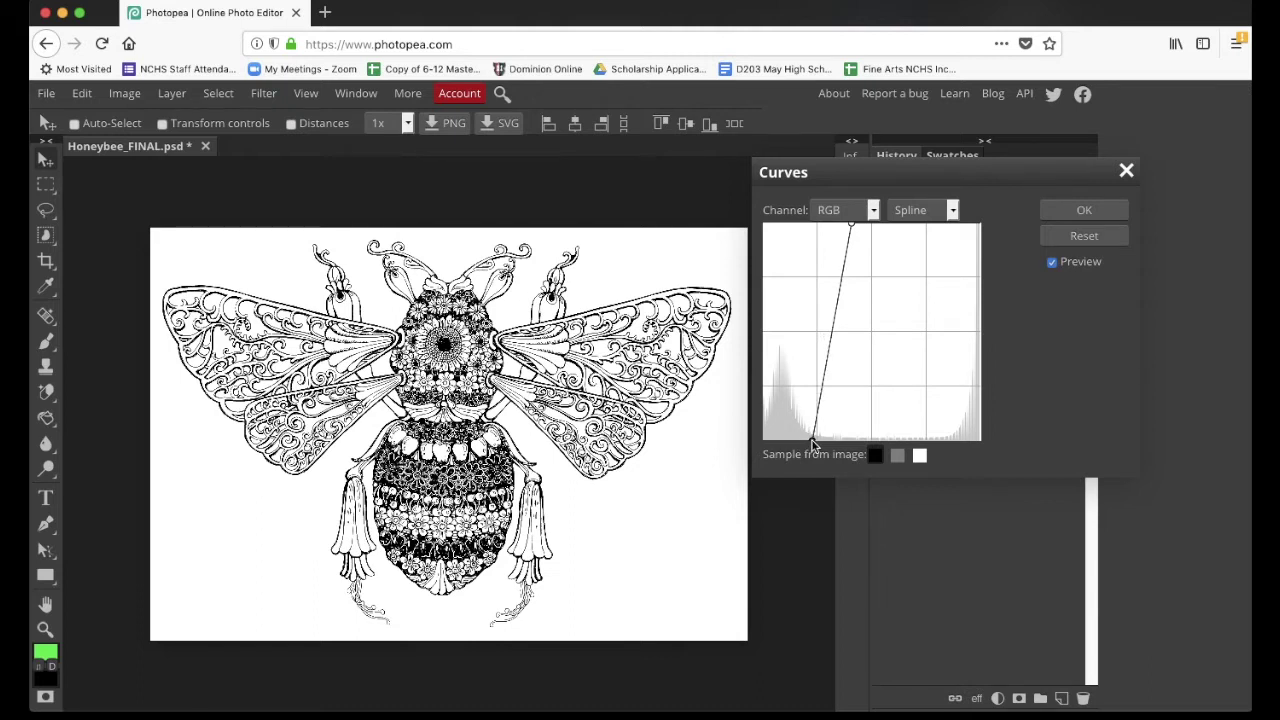
click(1070, 211)
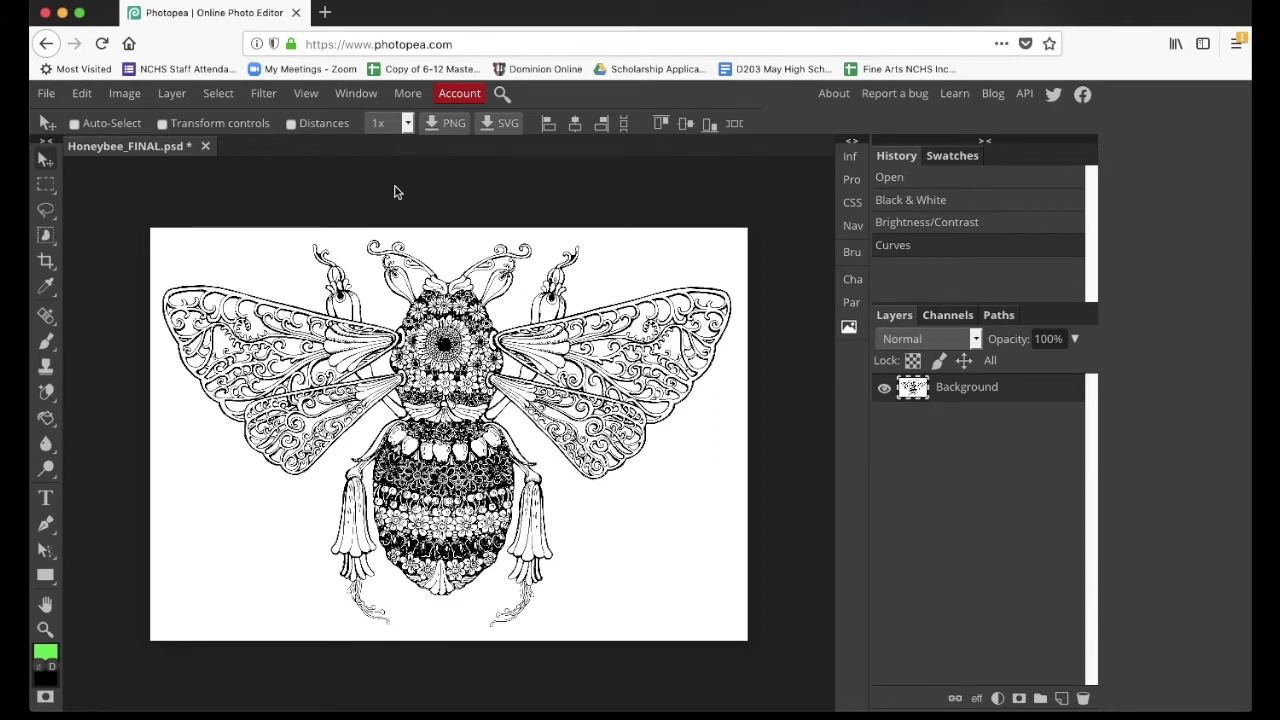
click(349, 96)
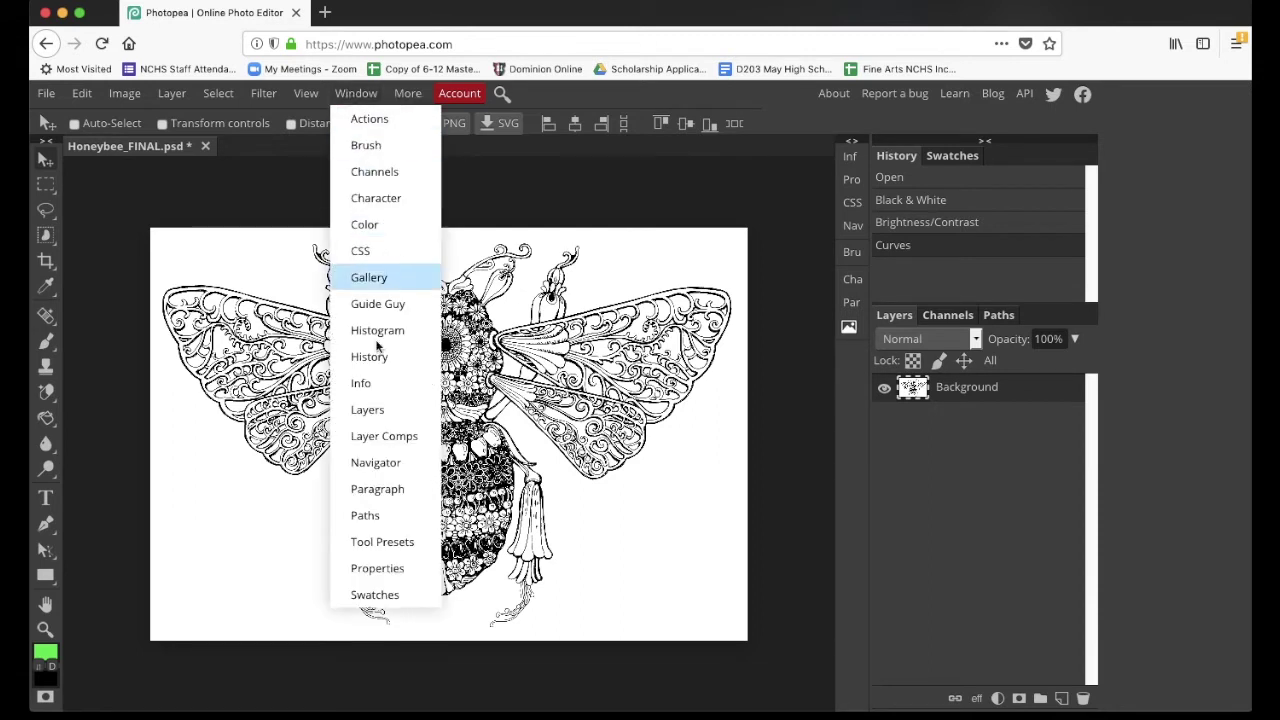
click(370, 463)
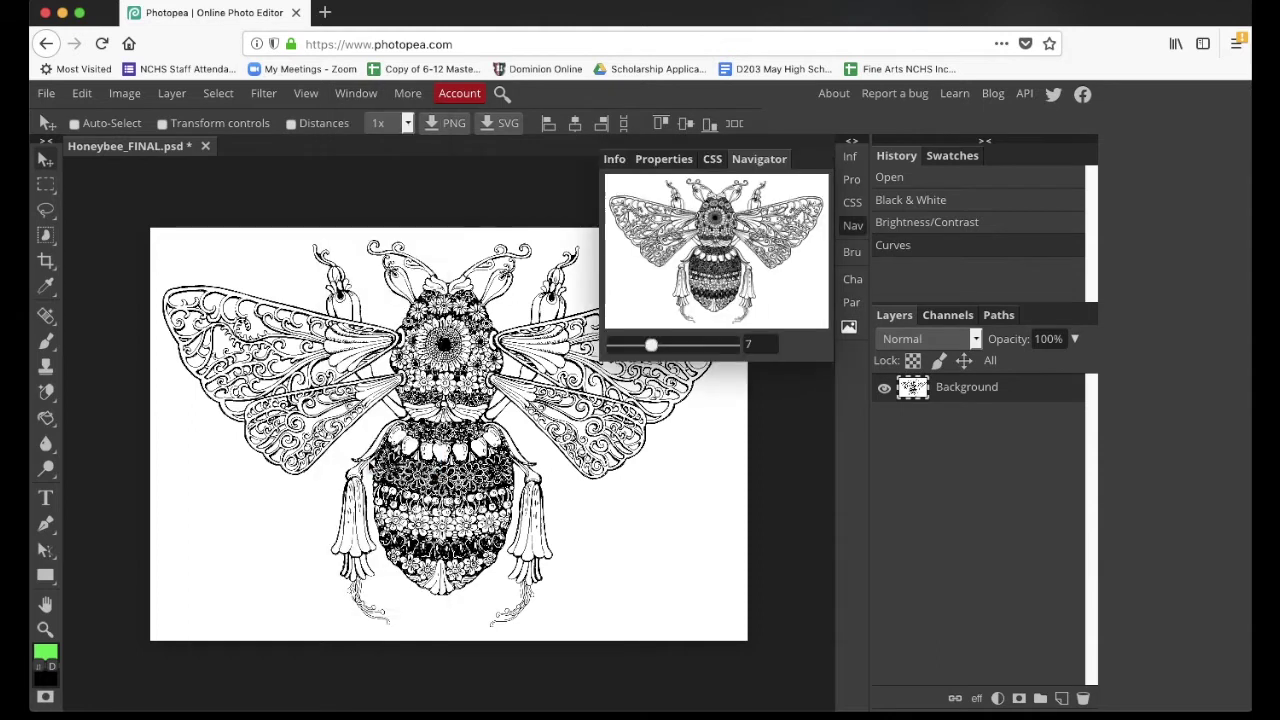
mouse_move(651, 342)
mouse_down()
mouse_move(673, 346)
mouse_move(640, 345)
mouse_move(684, 345)
mouse_move(651, 346)
mouse_up()
click(850, 146)
click(850, 146)
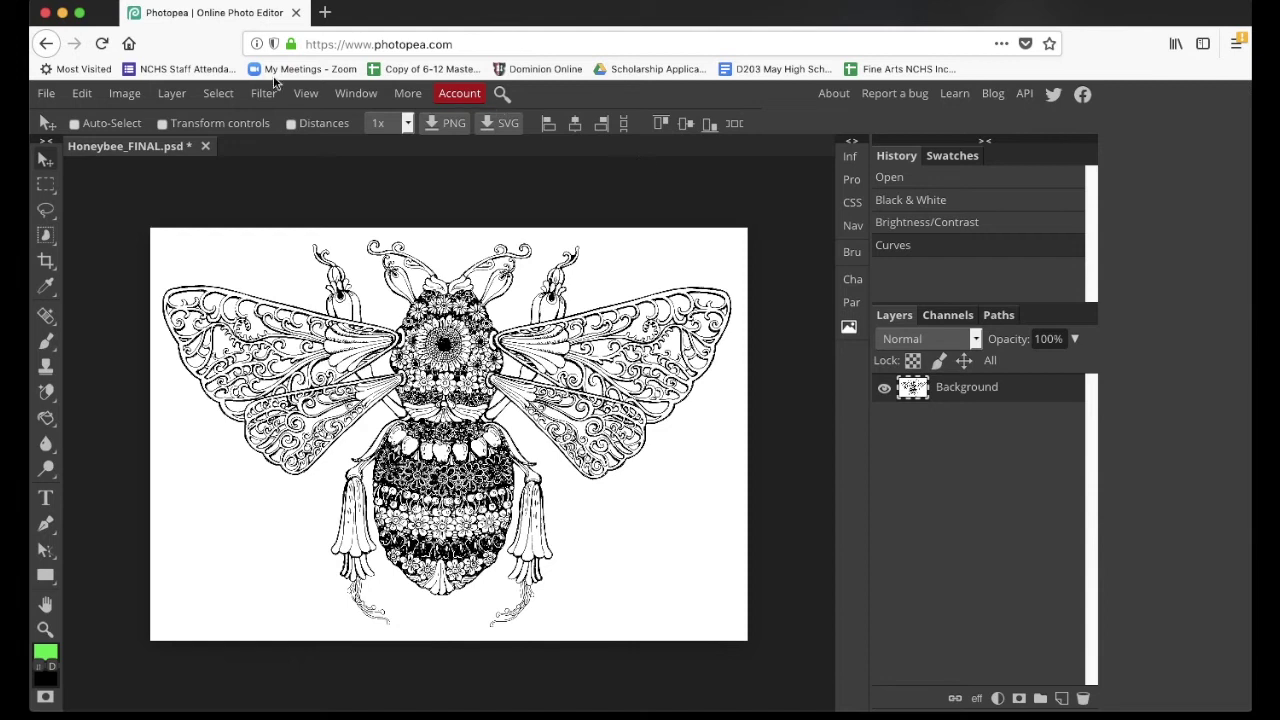
- Add a new empty Layer 1 above the Background layer
click(171, 94)
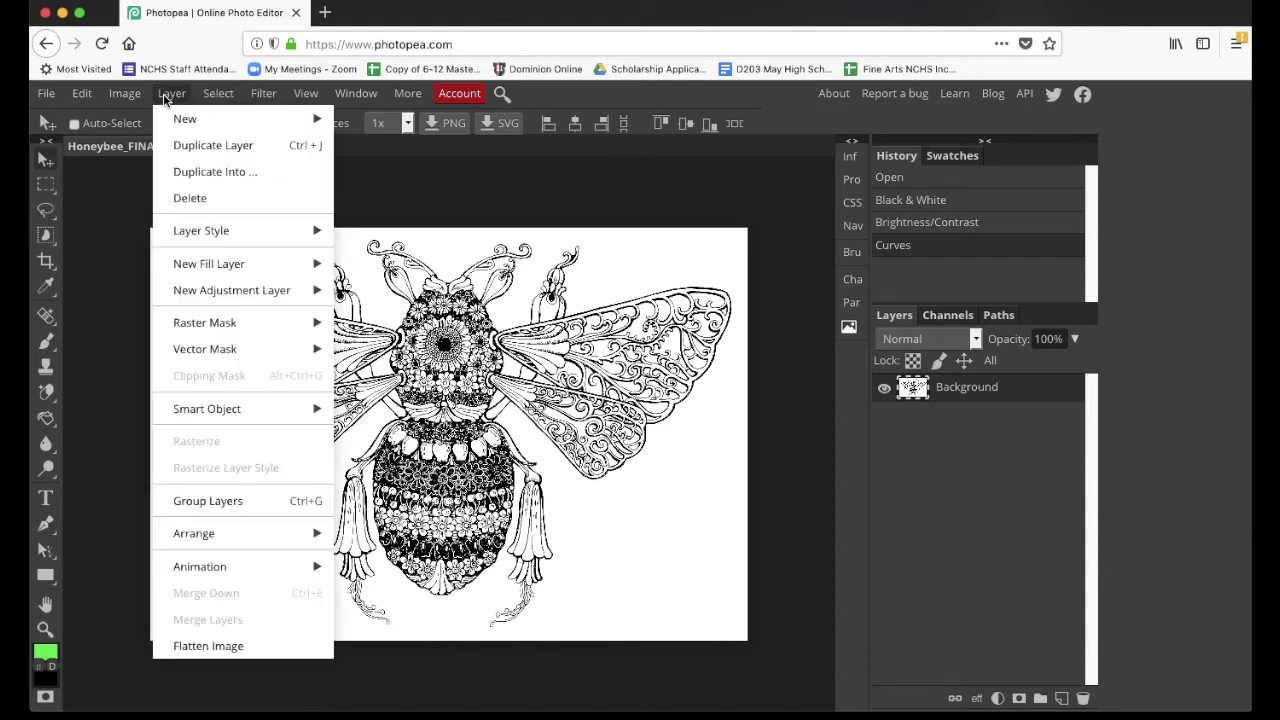
mouse_move(300, 124)
click(373, 120)
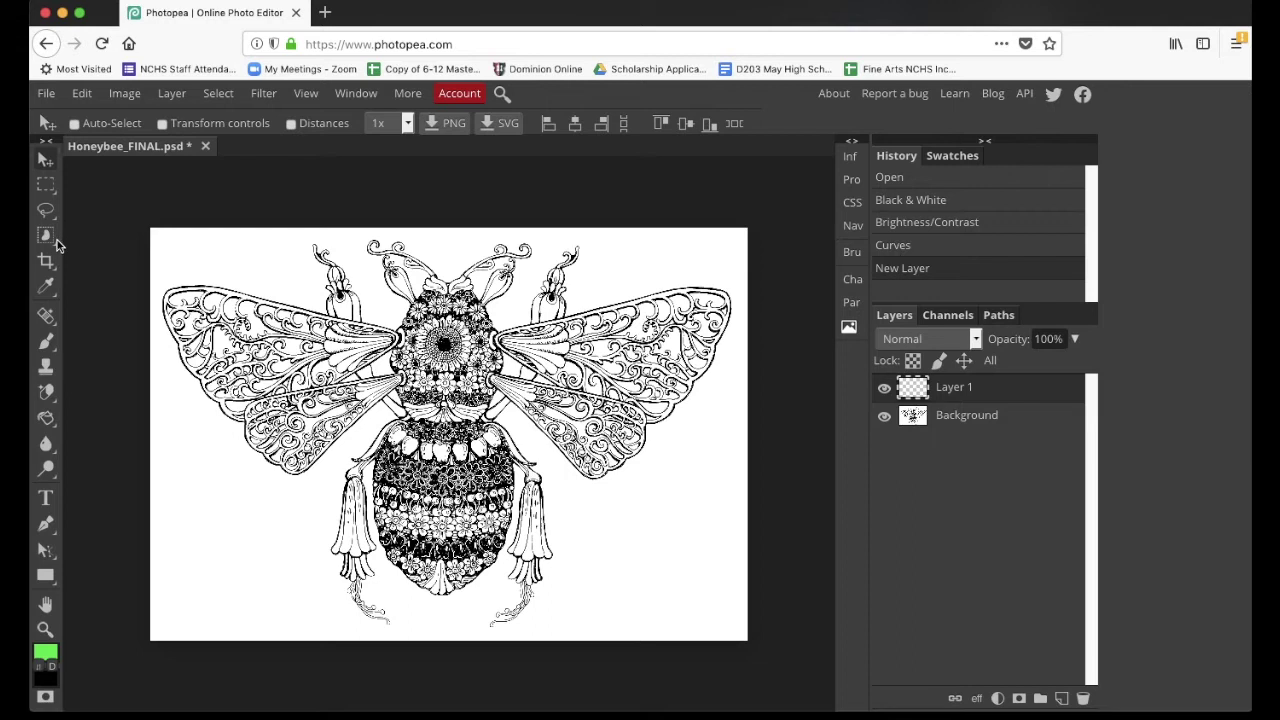
right_click(45, 345)
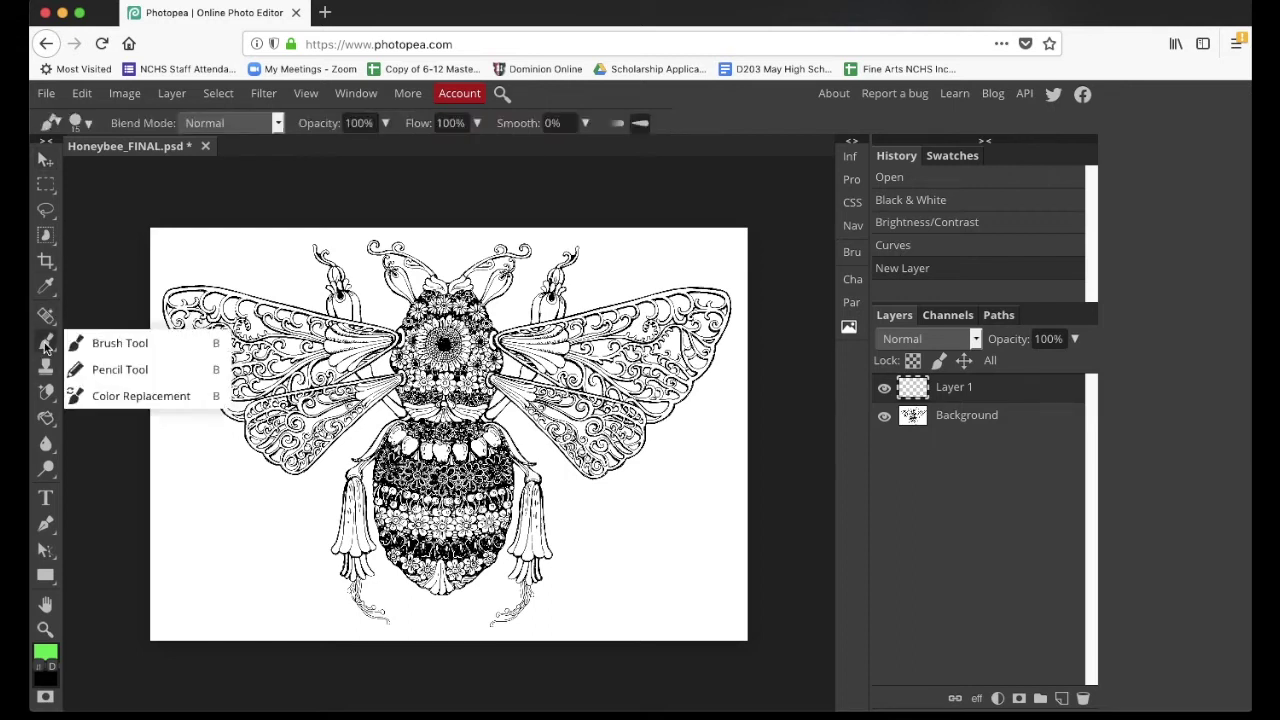
- Select the regular Brush with a gold foreground colour and 228 px size
click(84, 345)
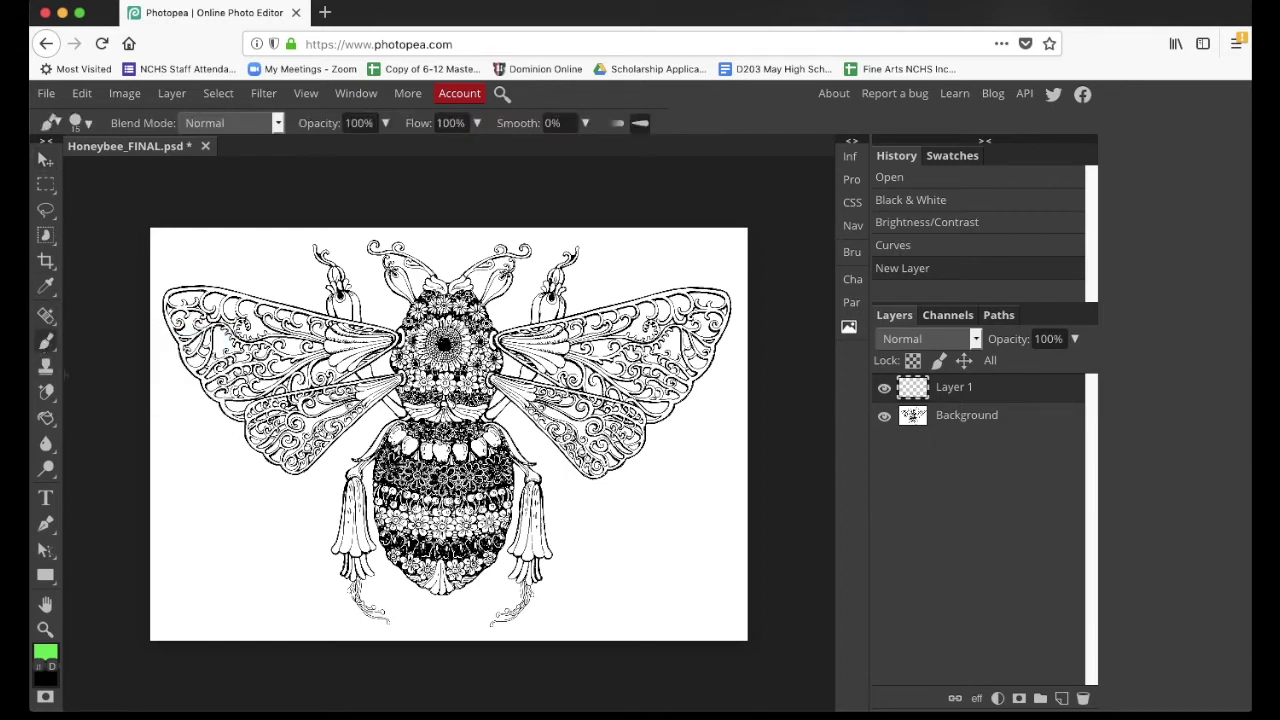
click(45, 653)
click(394, 440)
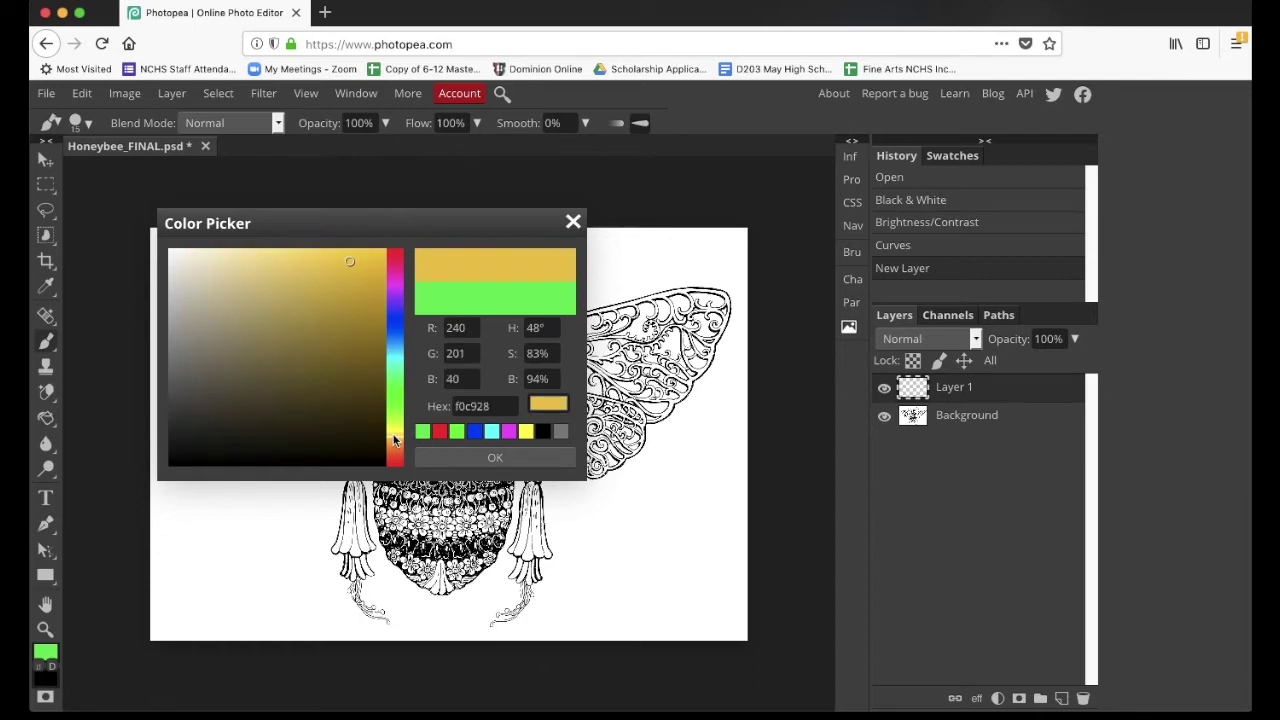
click(437, 458)
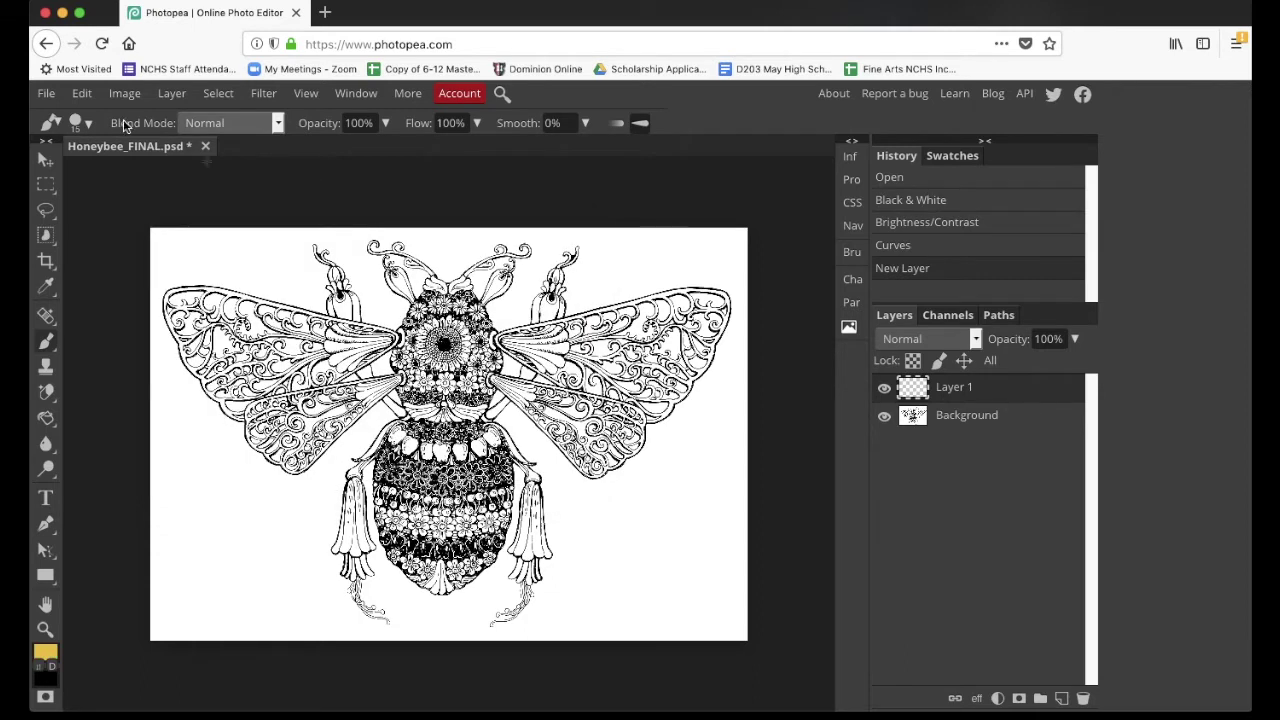
click(80, 122)
mouse_move(120, 172)
mouse_down()
mouse_move(186, 172)
mouse_move(164, 177)
mouse_up()
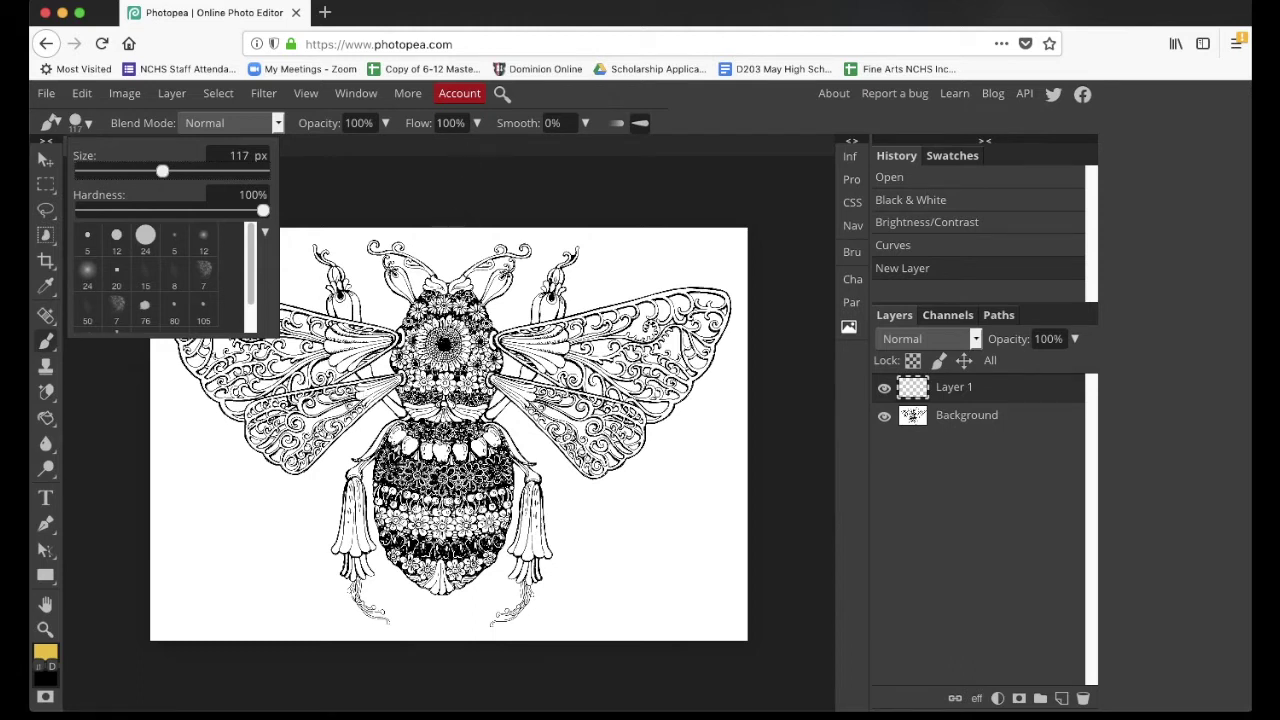
- Paint gold over the bee's upper abdomen and thorax on Layer 1
click(428, 440)
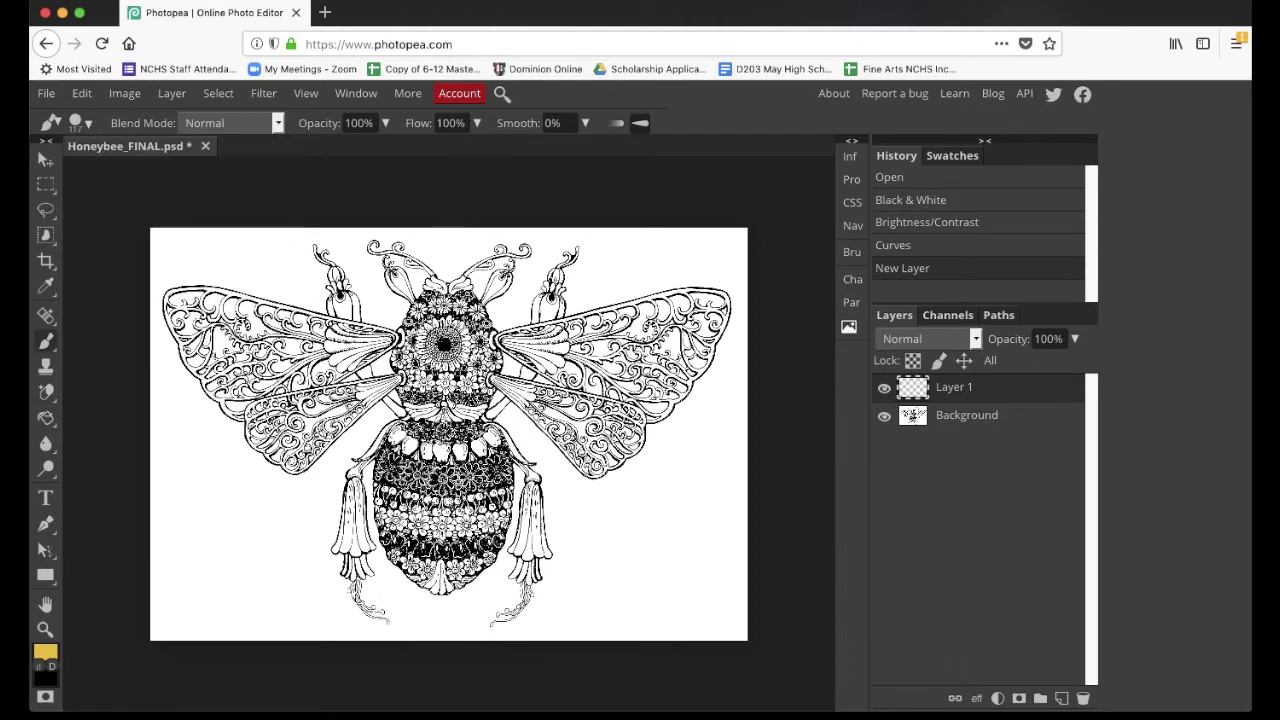
mouse_move(428, 440)
mouse_down()
mouse_move(422, 487)
mouse_move(449, 414)
mouse_move(459, 462)
mouse_move(432, 412)
mouse_move(414, 474)
mouse_move(440, 491)
mouse_move(472, 474)
mouse_move(468, 453)
mouse_move(471, 483)
mouse_up()
mouse_move(463, 437)
mouse_down()
mouse_move(427, 394)
mouse_move(501, 475)
mouse_move(468, 432)
mouse_move(468, 496)
mouse_move(432, 497)
mouse_move(417, 473)
mouse_move(461, 502)
mouse_move(400, 494)
mouse_move(389, 468)
mouse_move(405, 468)
mouse_move(405, 485)
mouse_move(430, 377)
mouse_move(468, 378)
mouse_move(455, 401)
mouse_move(436, 368)
mouse_up()
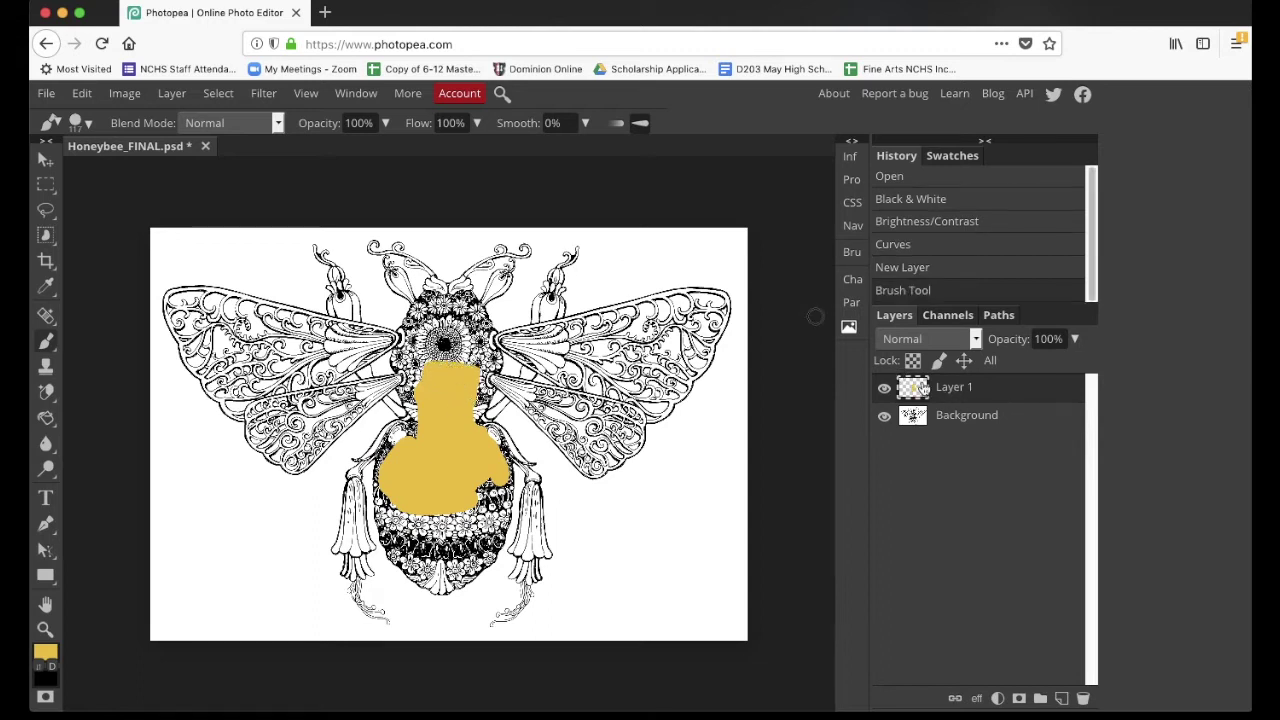
- Set the gold Layer 1 blend mode to Multiply
click(976, 339)
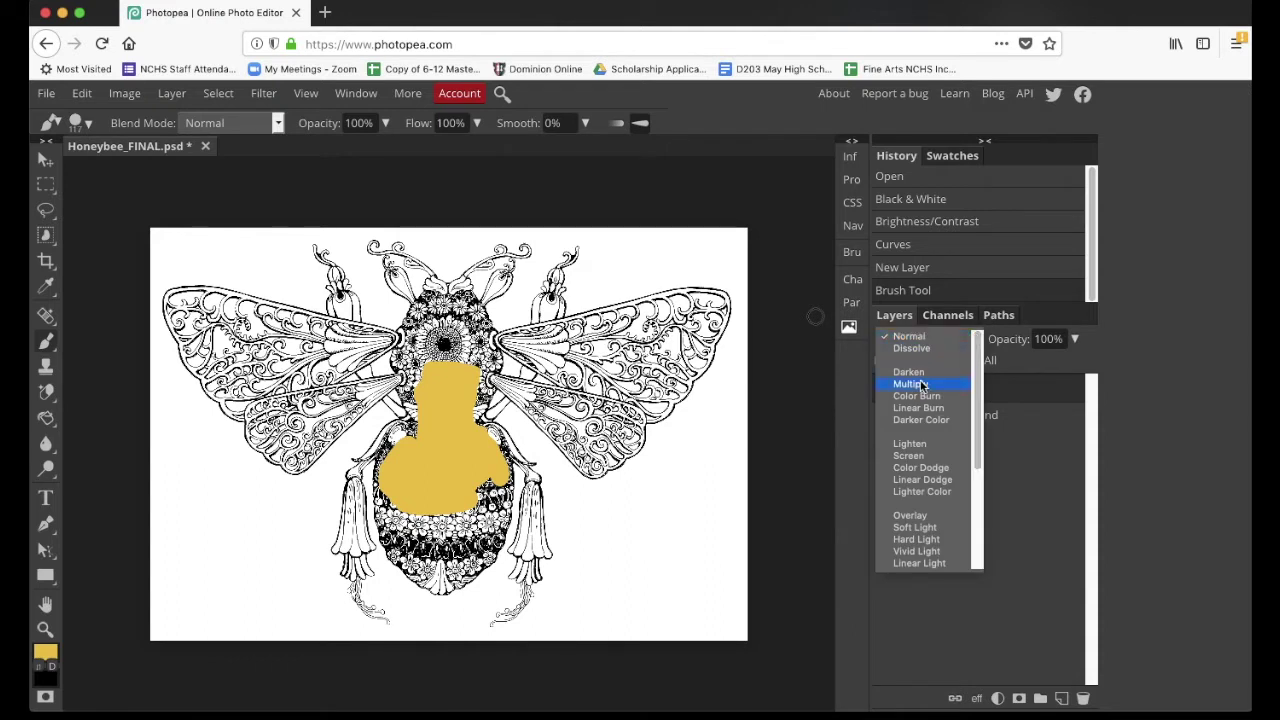
click(911, 384)
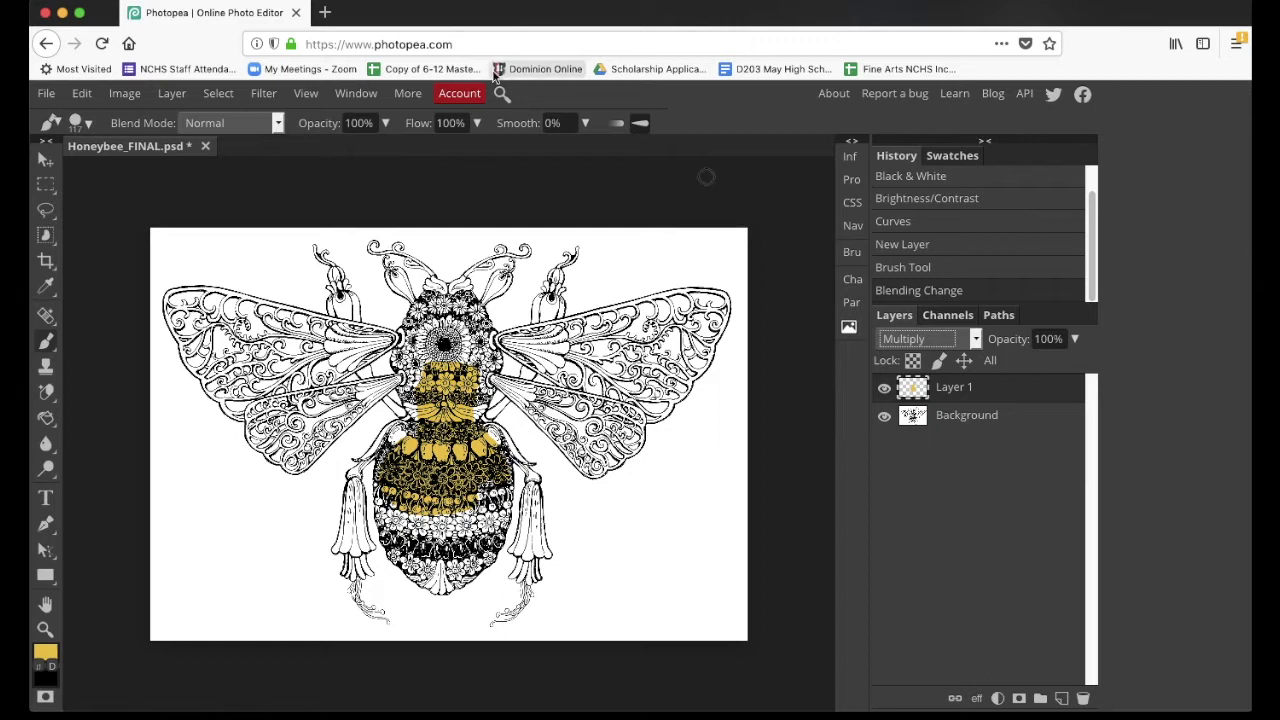
click(356, 93)
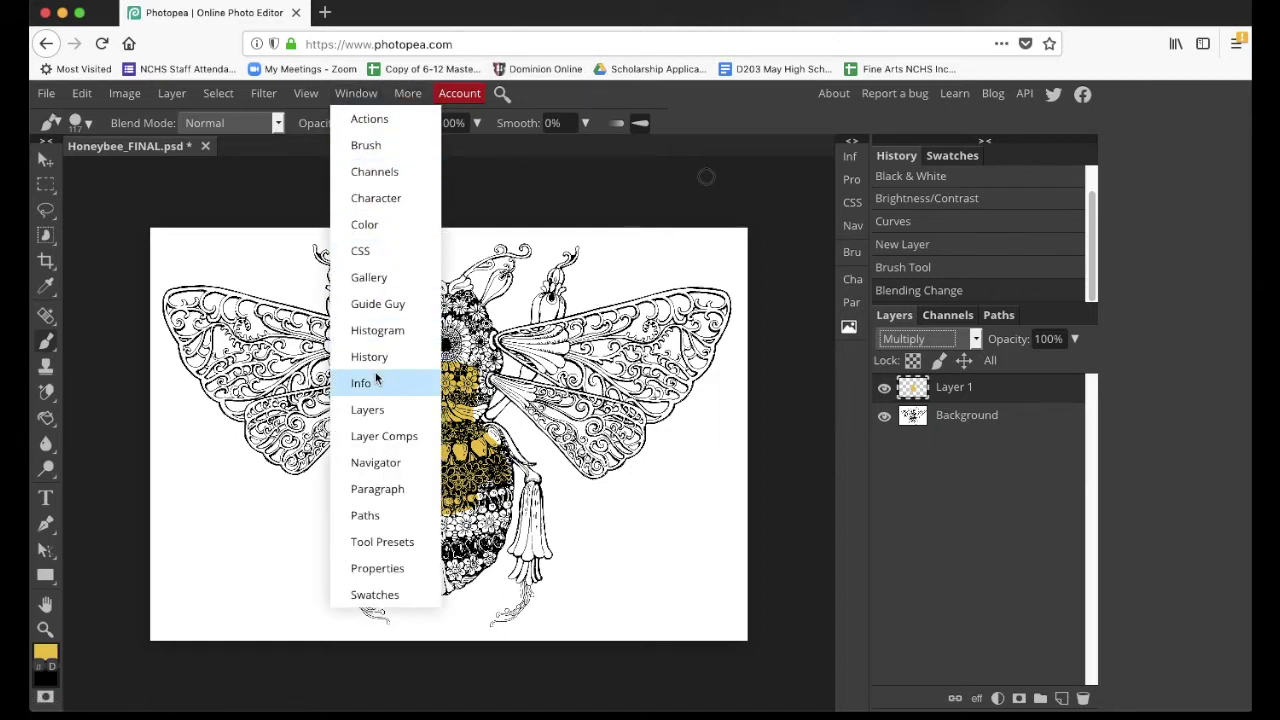
- Show the Navigator, zoom to 11 on the bee's body, and brush gold left of the motif
click(373, 463)
drag(651, 342, 677, 344)
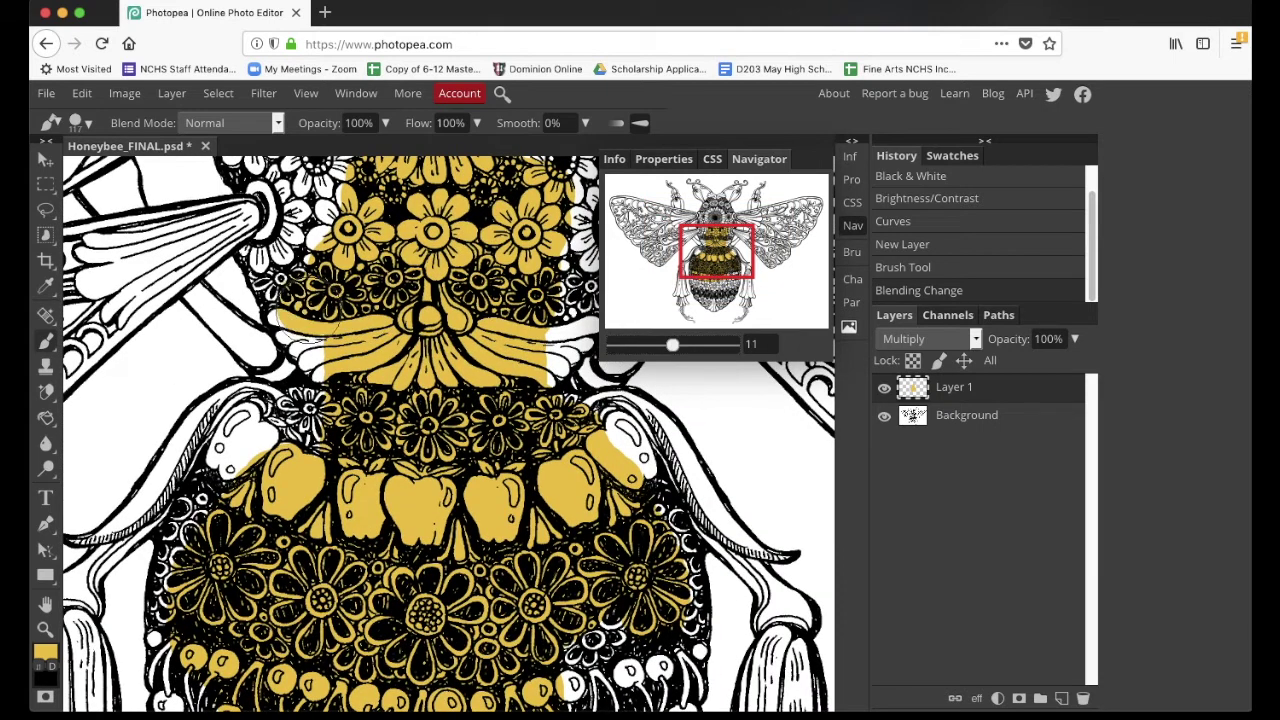
mouse_move(310, 320)
mouse_down()
mouse_move(300, 360)
mouse_move(275, 300)
mouse_move(280, 370)
mouse_move(255, 380)
mouse_move(310, 470)
mouse_move(245, 420)
mouse_move(195, 520)
mouse_move(215, 575)
mouse_up()
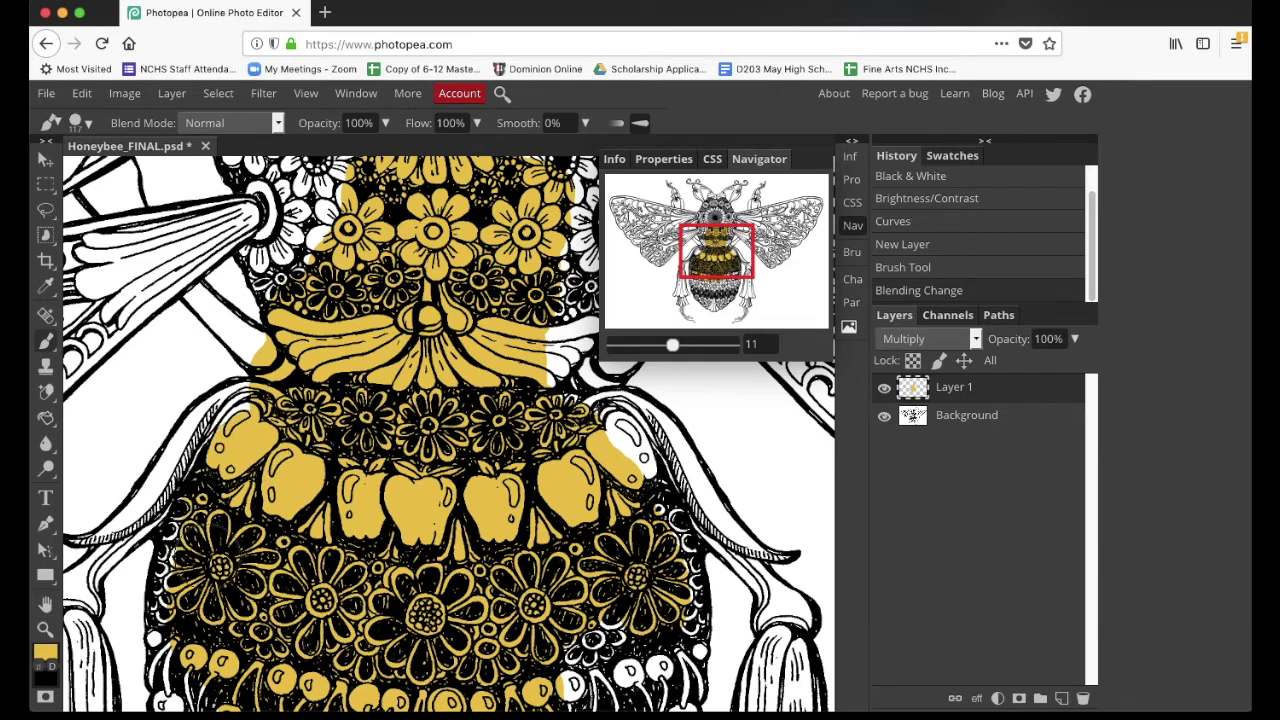
- Paint gold on the right shoulder, then set the brush to 49% hardness and 45 px
mouse_move(555, 335)
mouse_down()
mouse_move(586, 364)
mouse_move(622, 470)
mouse_move(580, 462)
mouse_up()
click(79, 125)
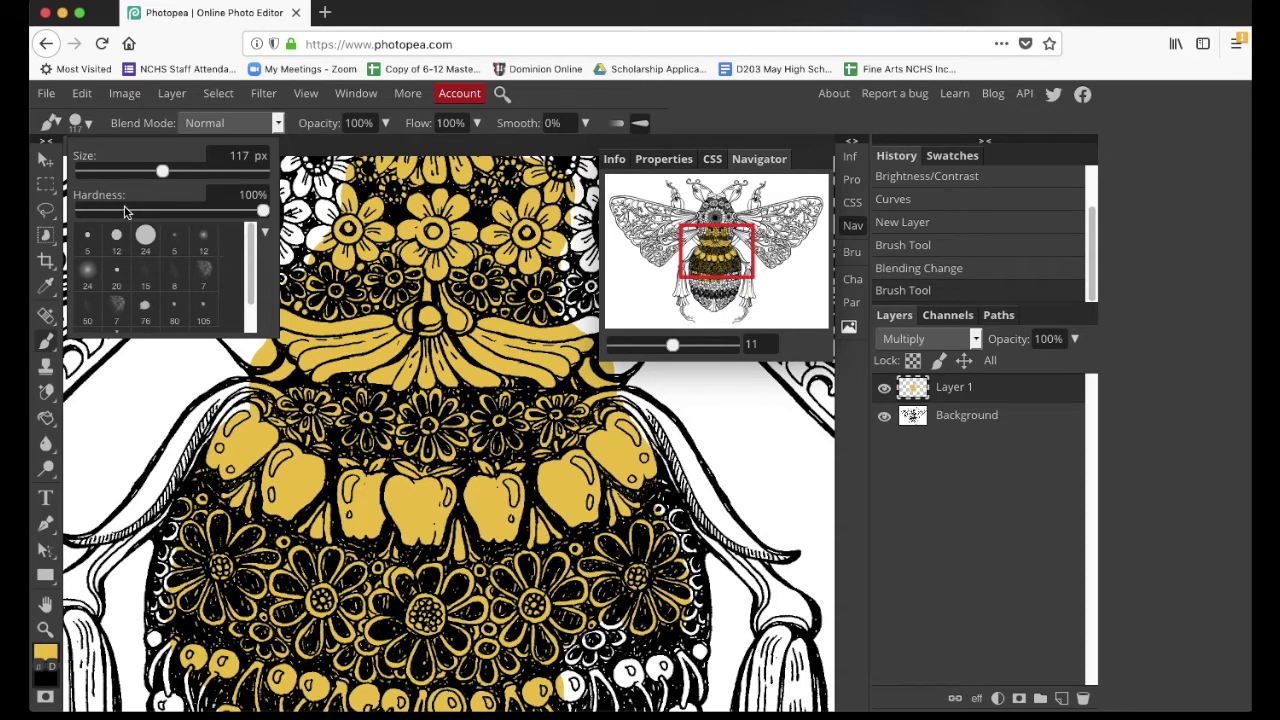
drag(261, 210, 332, 209)
mouse_move(163, 172)
mouse_down()
mouse_move(118, 174)
mouse_move(142, 177)
mouse_up()
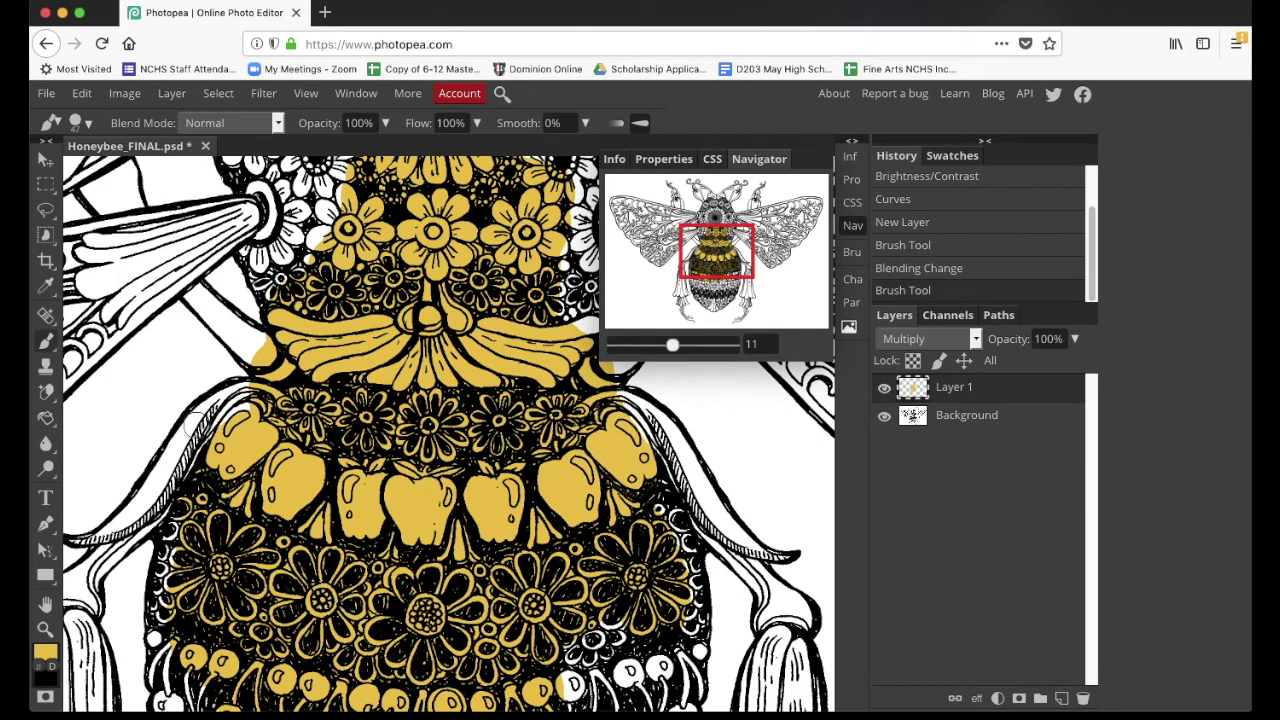
- Paint gold over the left thorax, the lower-body white ovals and the right edge
mouse_move(196, 416)
mouse_down()
mouse_move(262, 392)
mouse_move(207, 404)
mouse_move(140, 510)
mouse_move(210, 440)
mouse_move(180, 518)
mouse_move(165, 650)
mouse_move(158, 605)
mouse_move(170, 680)
mouse_move(340, 675)
mouse_up()
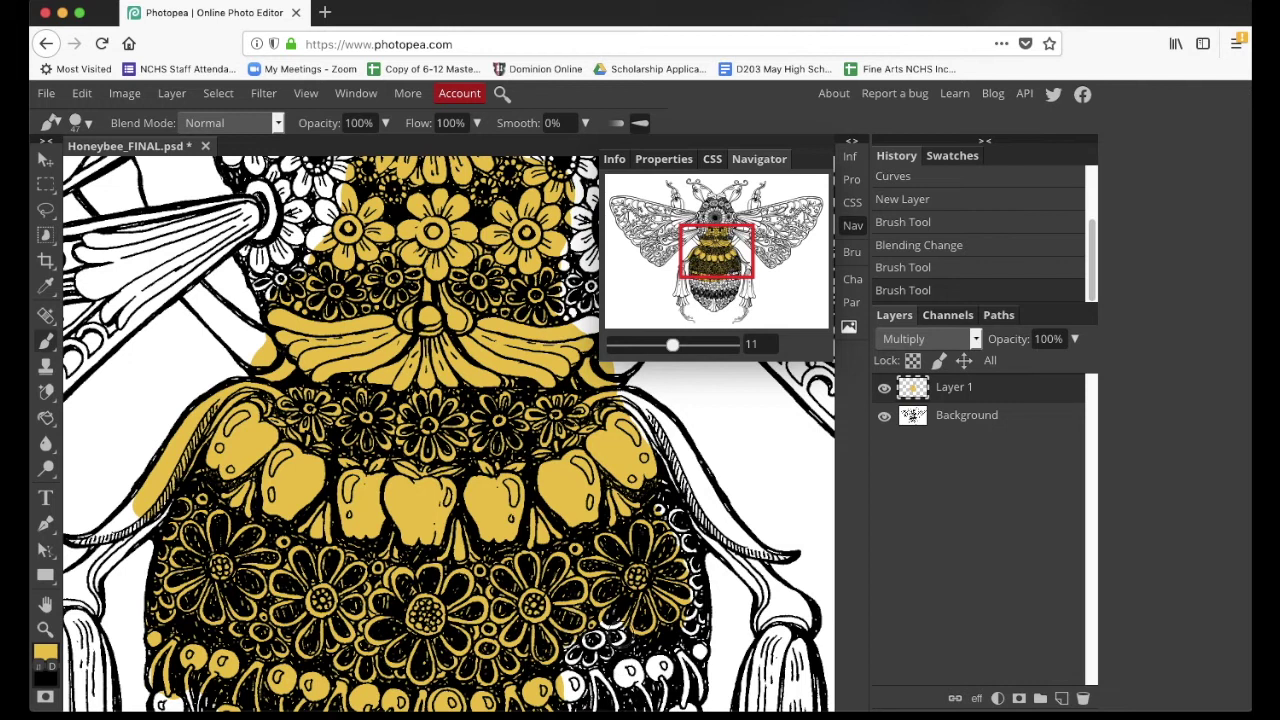
mouse_move(622, 650)
mouse_down()
mouse_move(572, 652)
mouse_move(582, 672)
mouse_move(562, 690)
mouse_move(658, 632)
mouse_move(622, 662)
mouse_move(672, 642)
mouse_up()
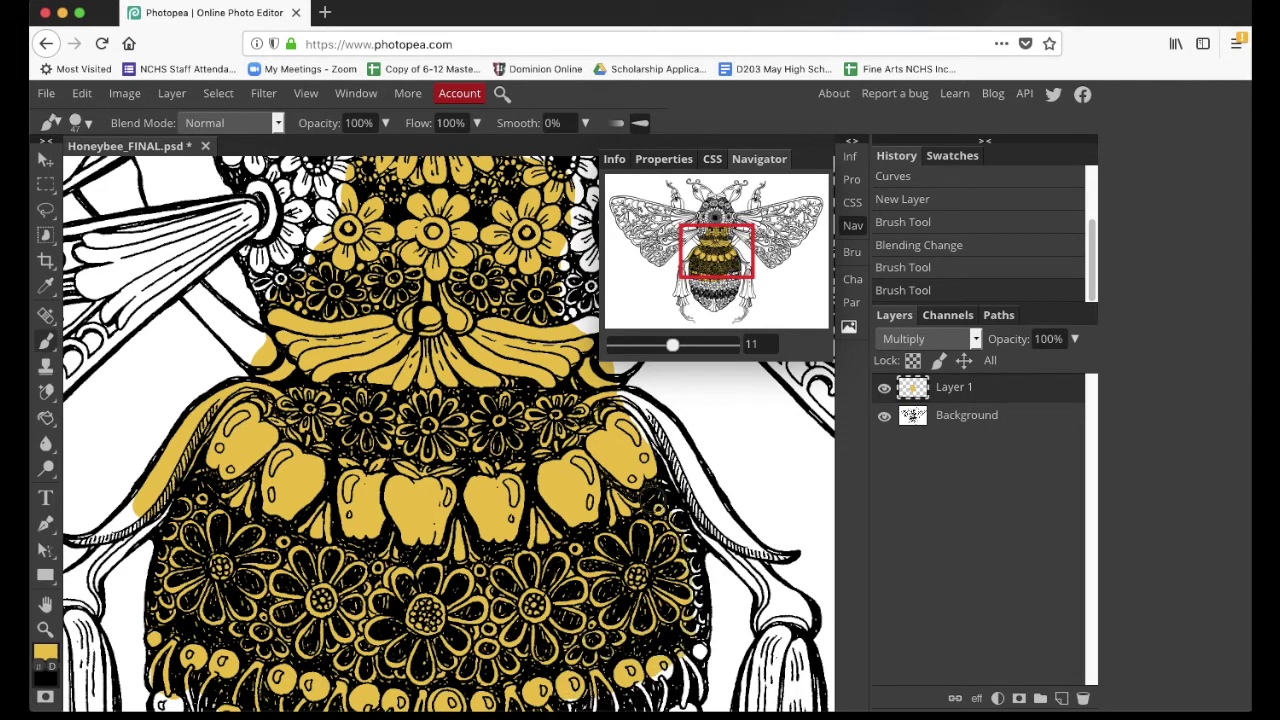
mouse_move(653, 499)
mouse_down()
mouse_move(620, 418)
mouse_move(640, 404)
mouse_up()
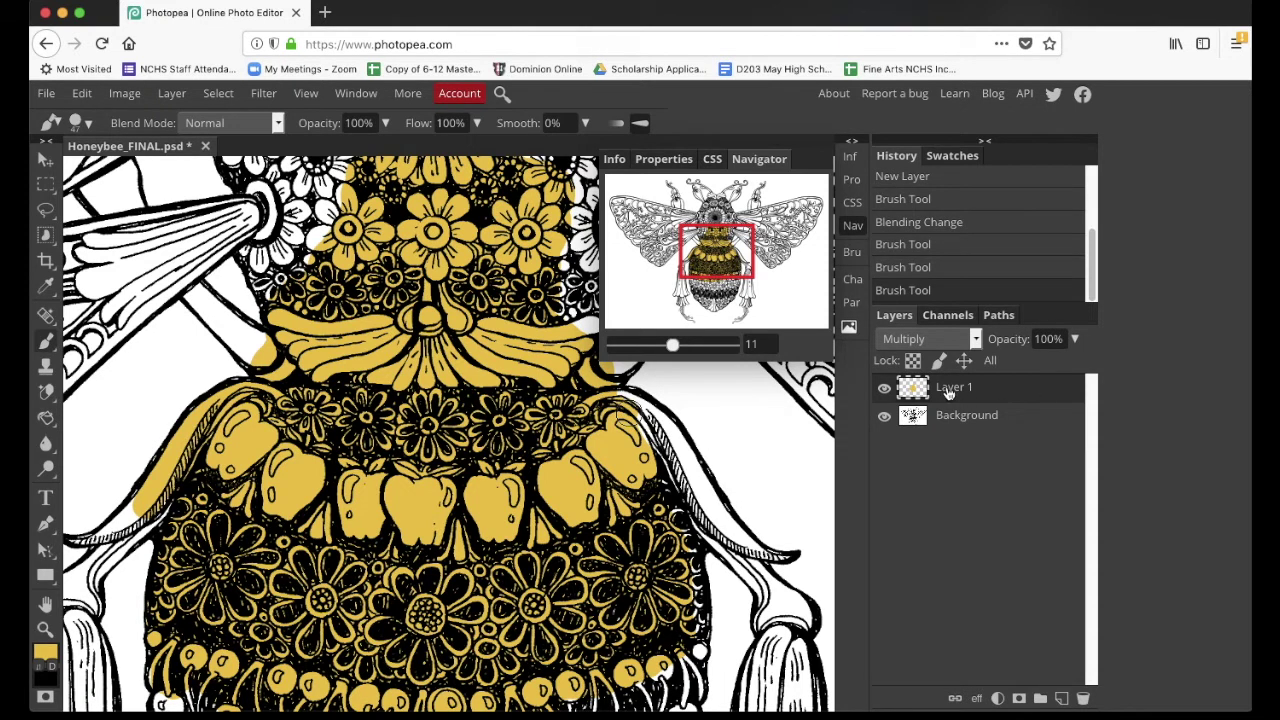
- Try Color Burn and Darker Color on Layer 1, revert to Multiply, and zoom out
click(970, 342)
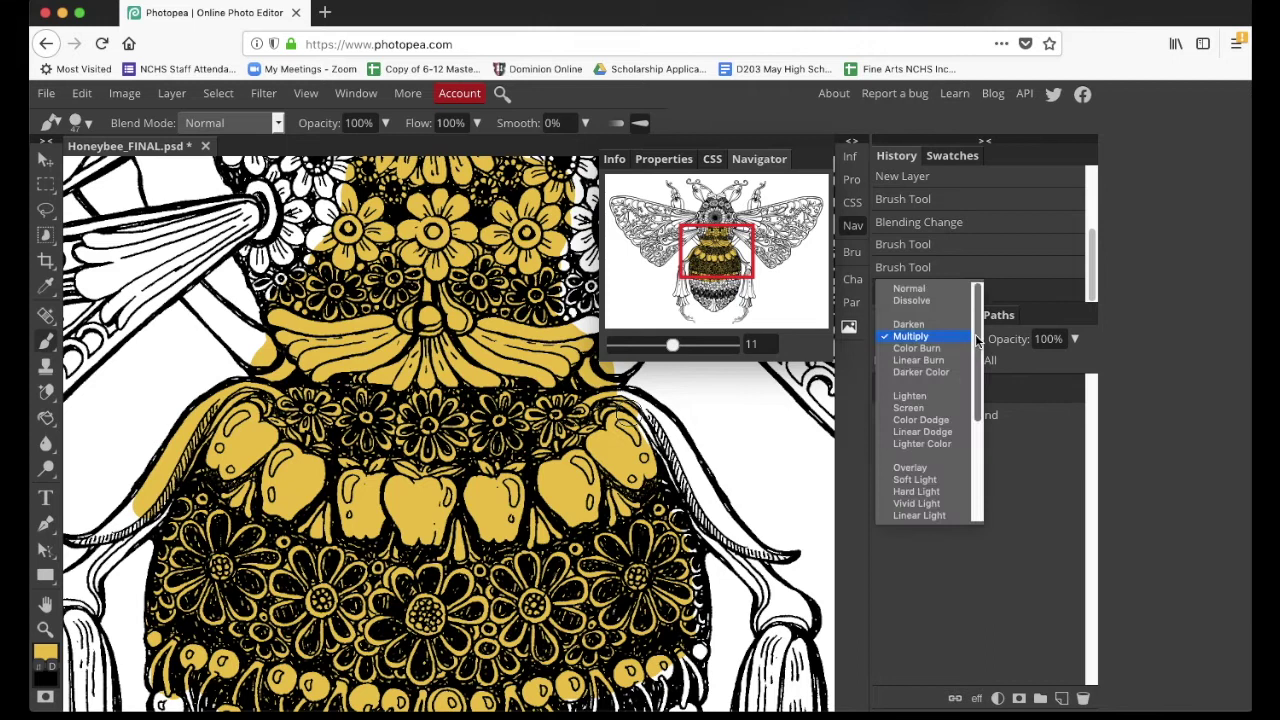
click(914, 348)
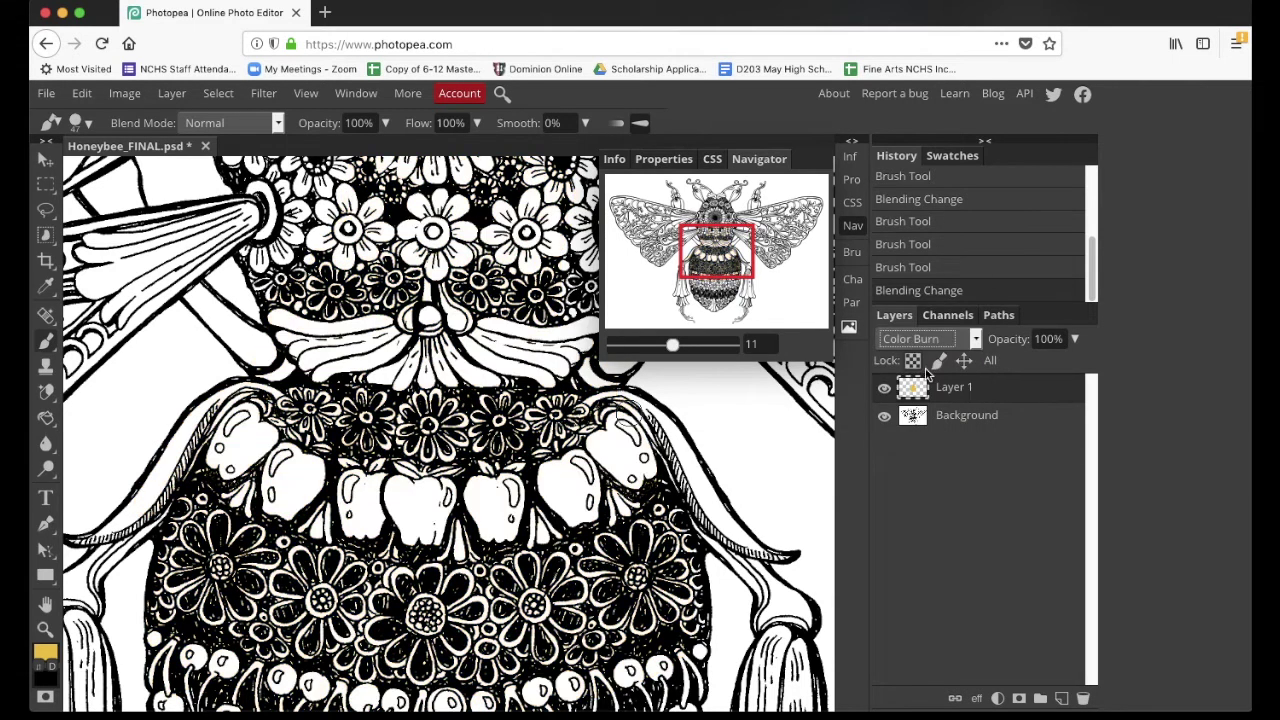
click(973, 341)
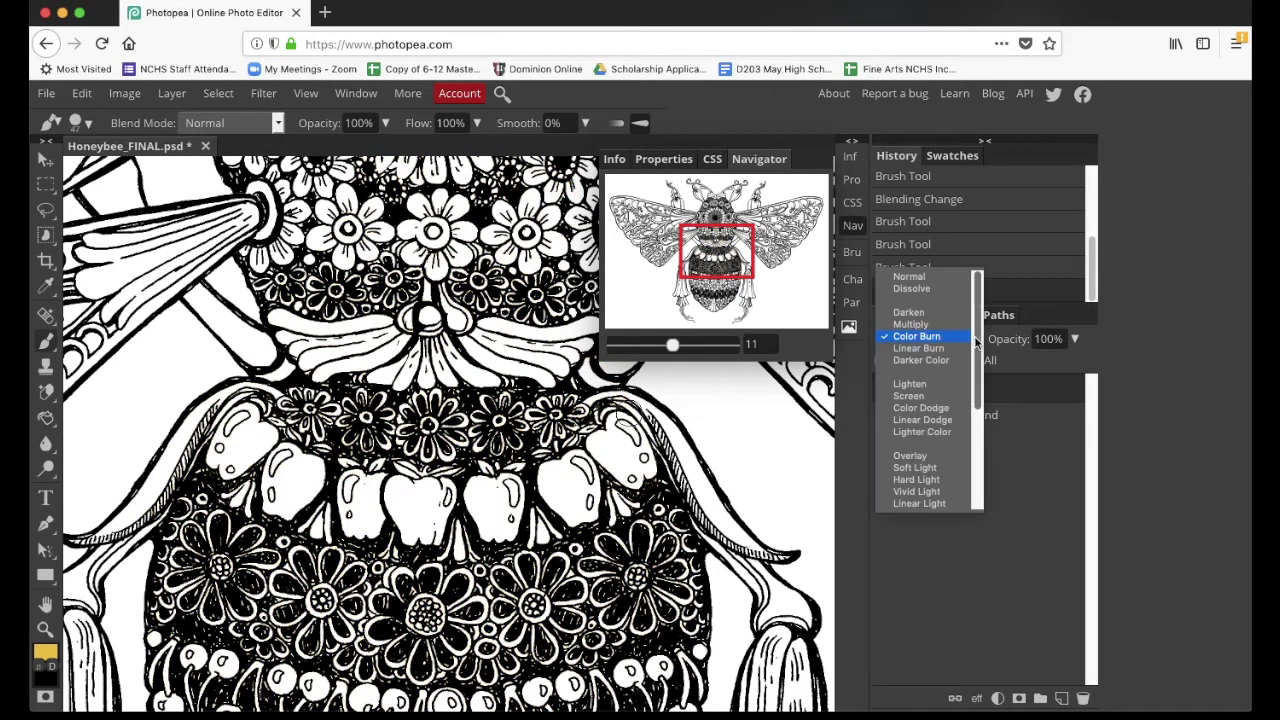
click(921, 359)
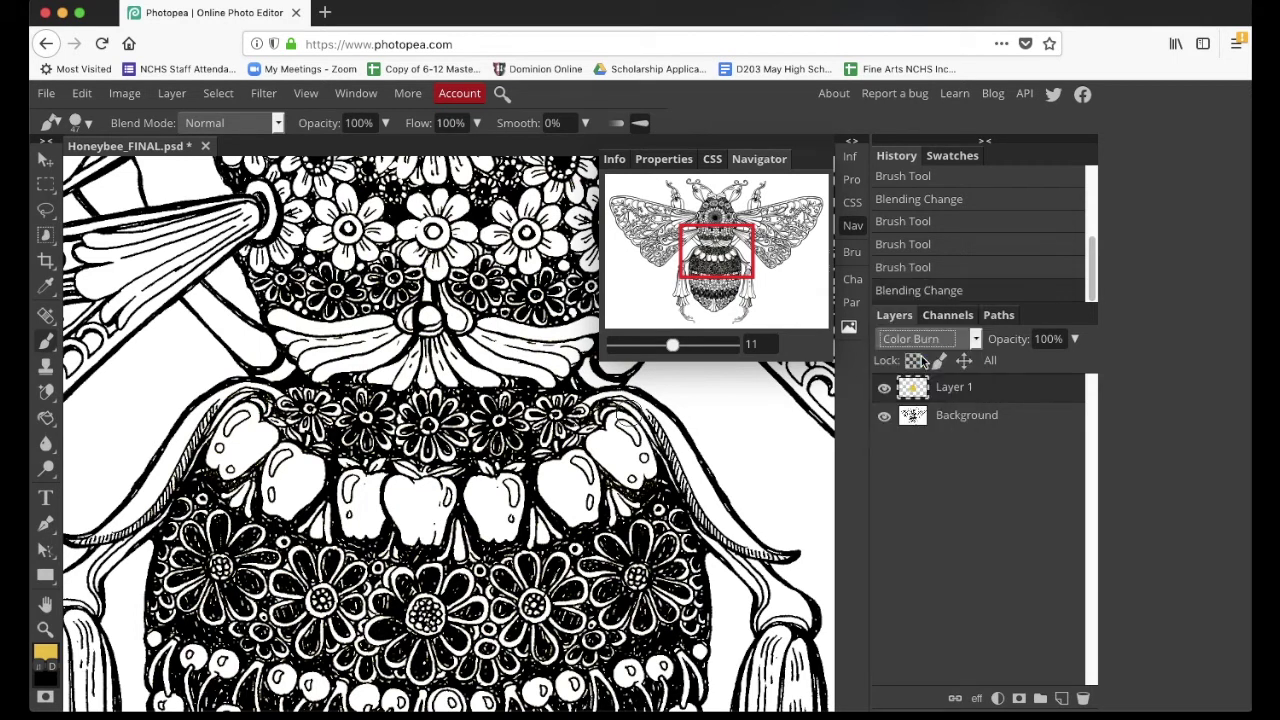
click(975, 339)
click(927, 301)
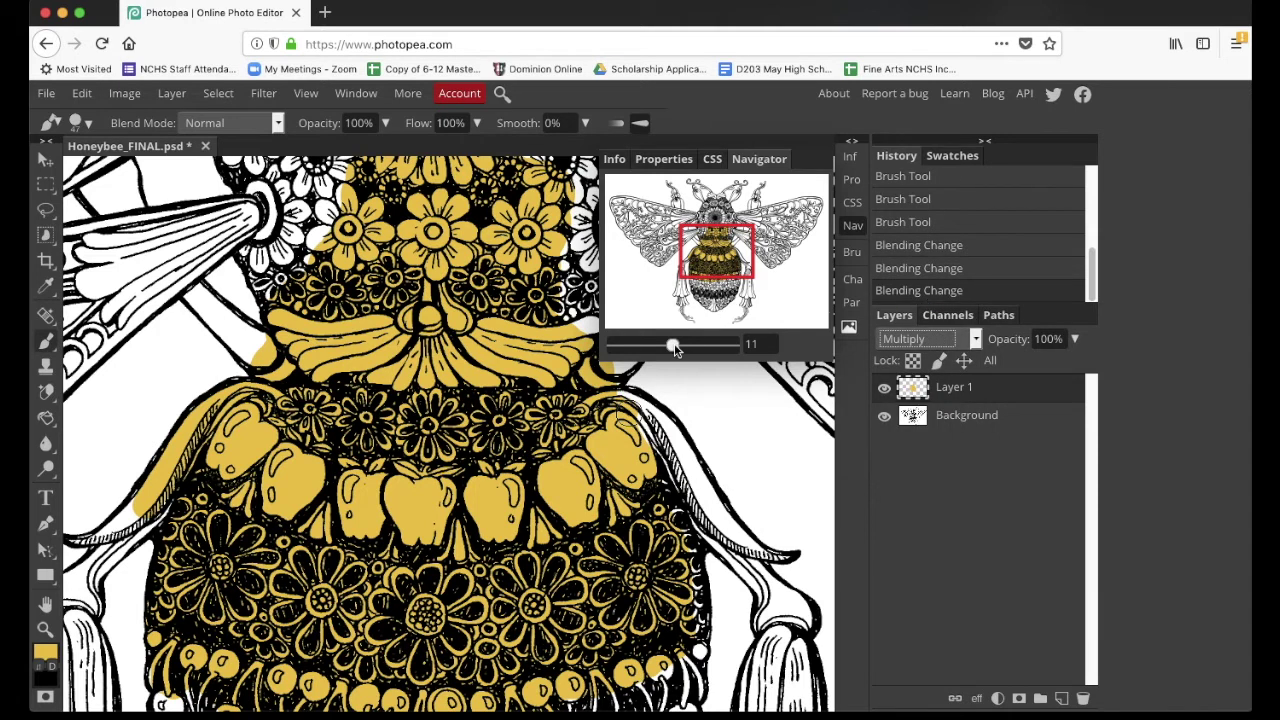
drag(672, 345, 663, 346)
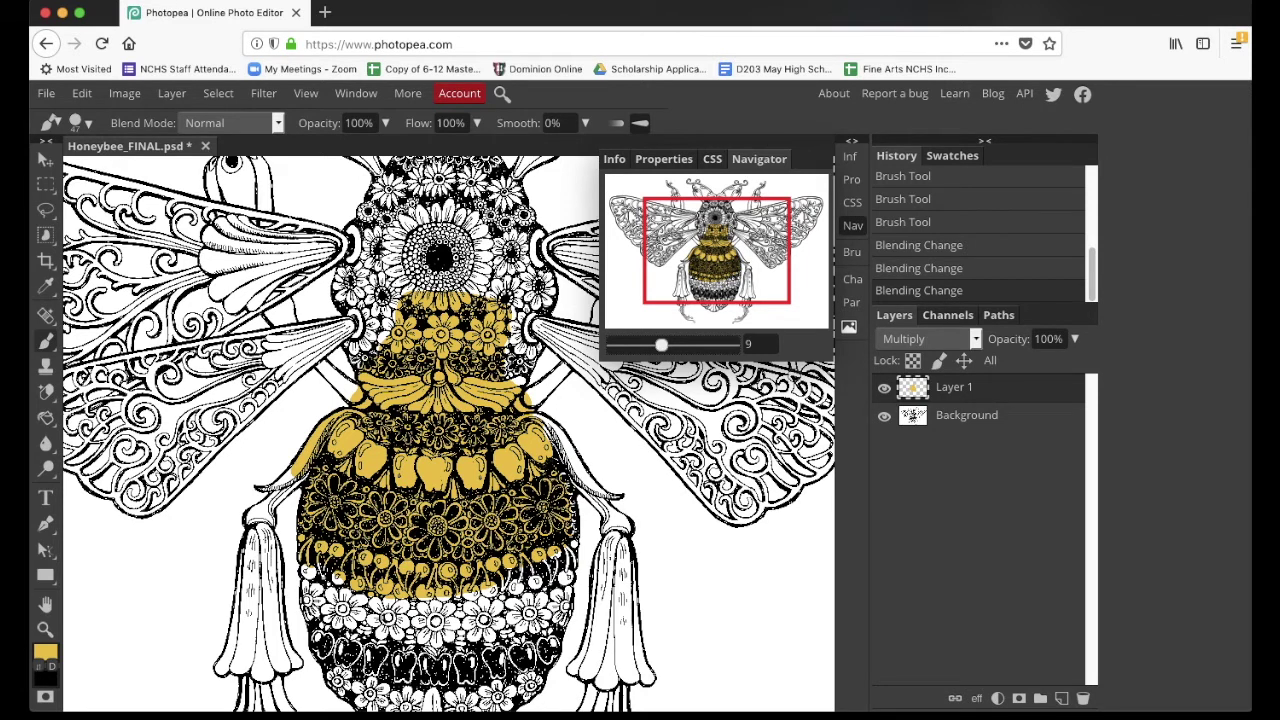
- Hide the gold Layer 1 and test a Magic Wand click on a white area of the zoomed line art
click(884, 388)
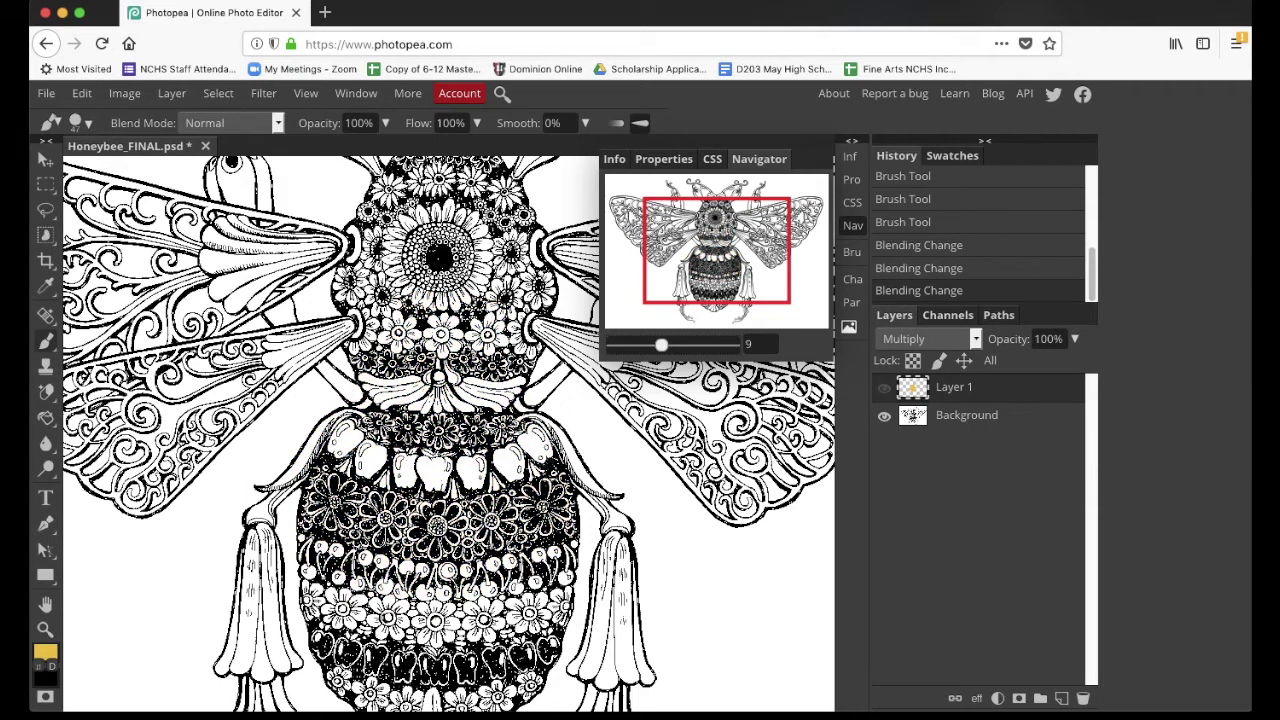
click(42, 215)
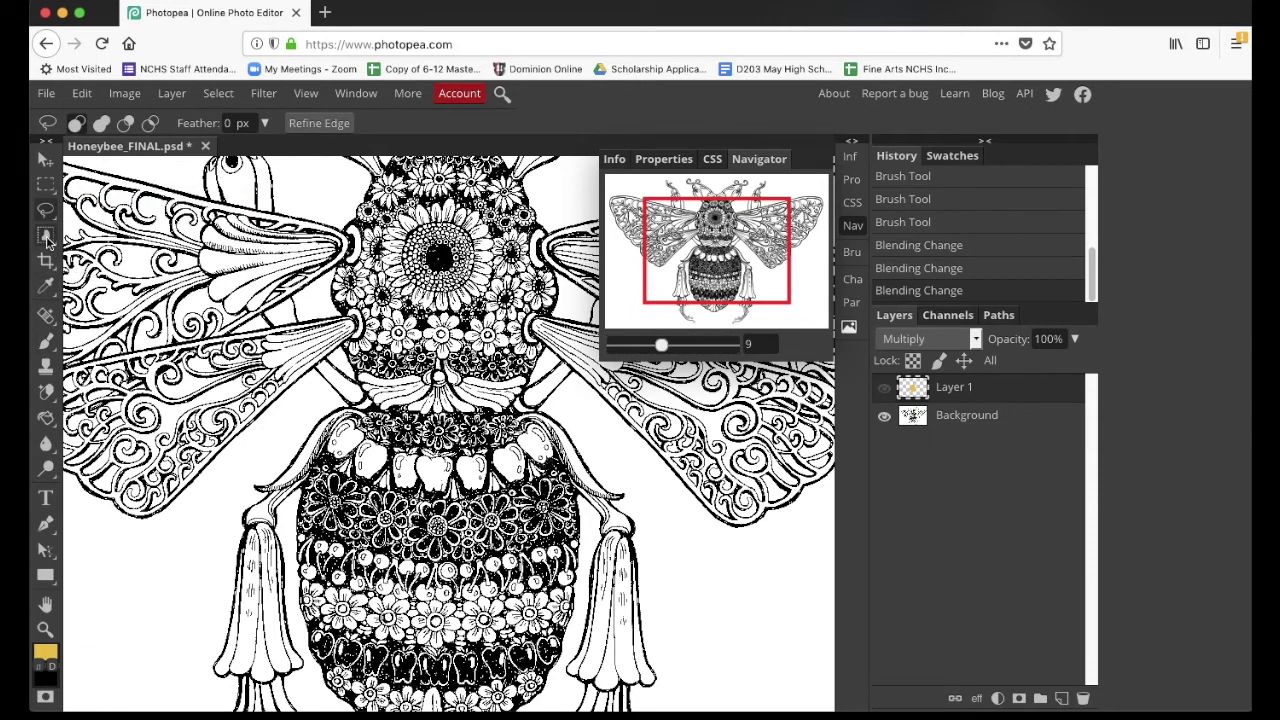
click(47, 240)
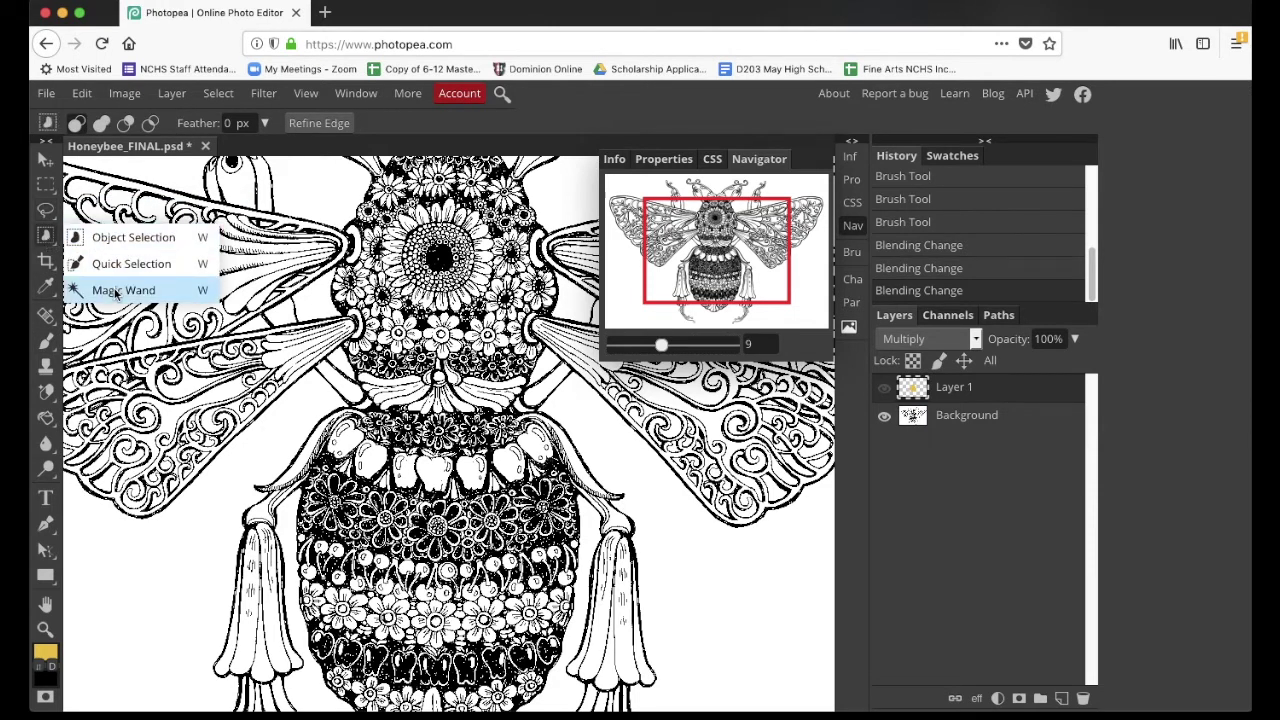
click(116, 290)
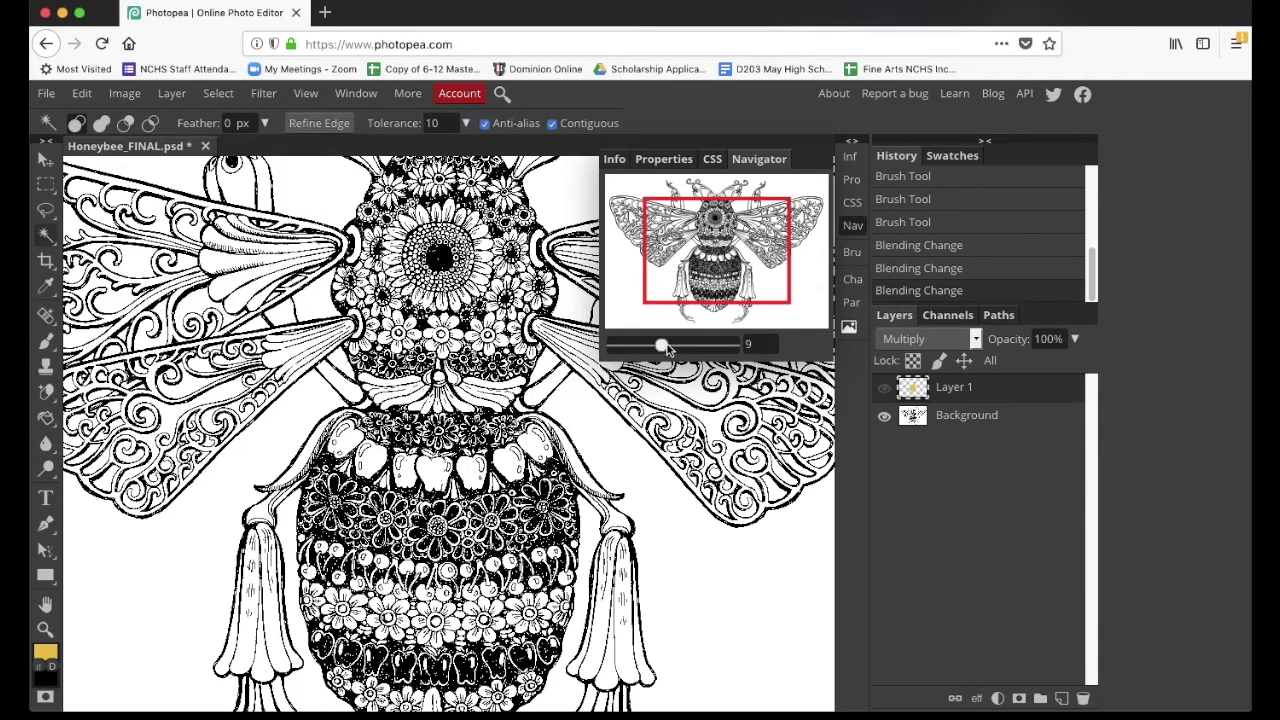
drag(662, 345, 672, 345)
scroll(462, 368, left, 3)
scroll(462, 368, up, 2)
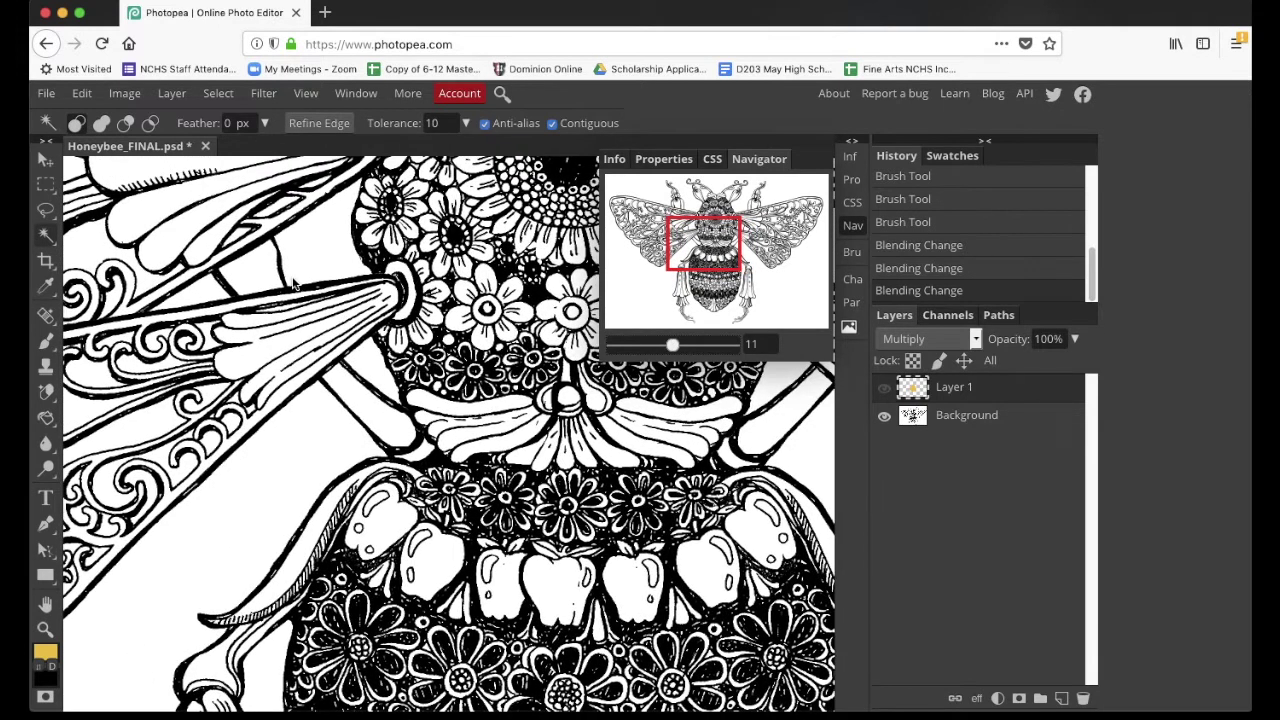
click(260, 270)
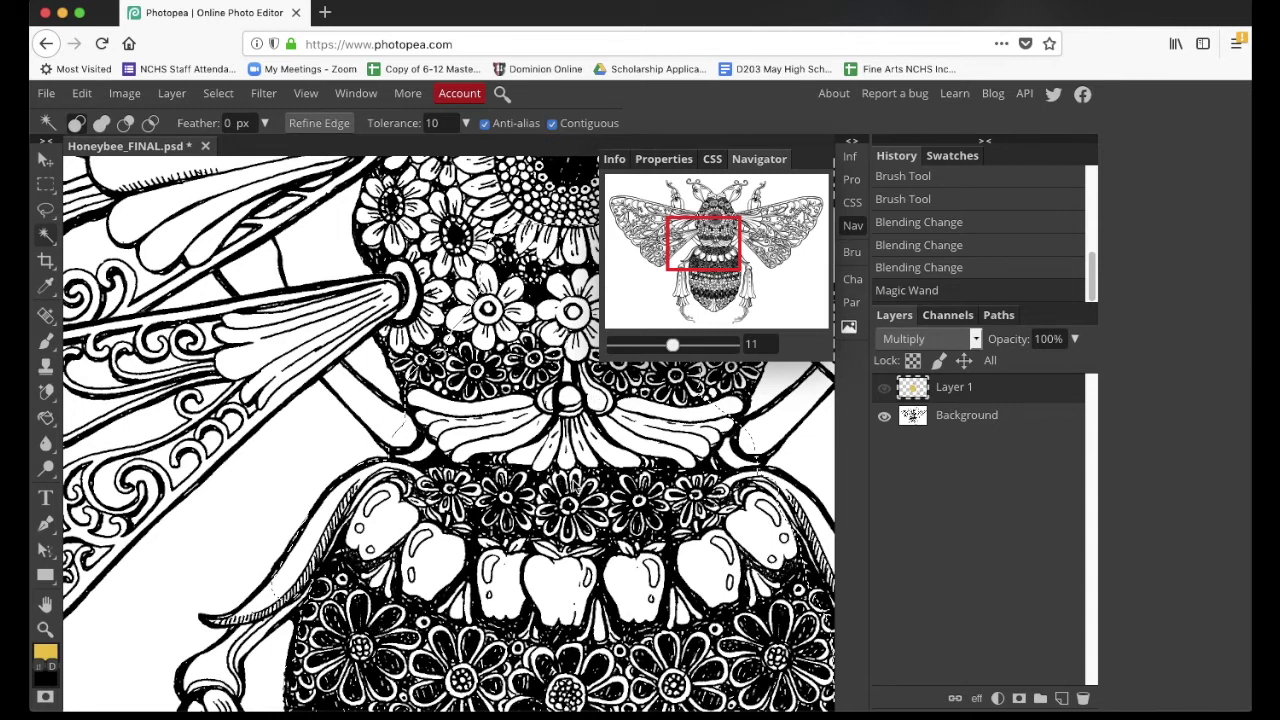
- Toggle the gold layer on and off again to compare, then deselect
click(884, 388)
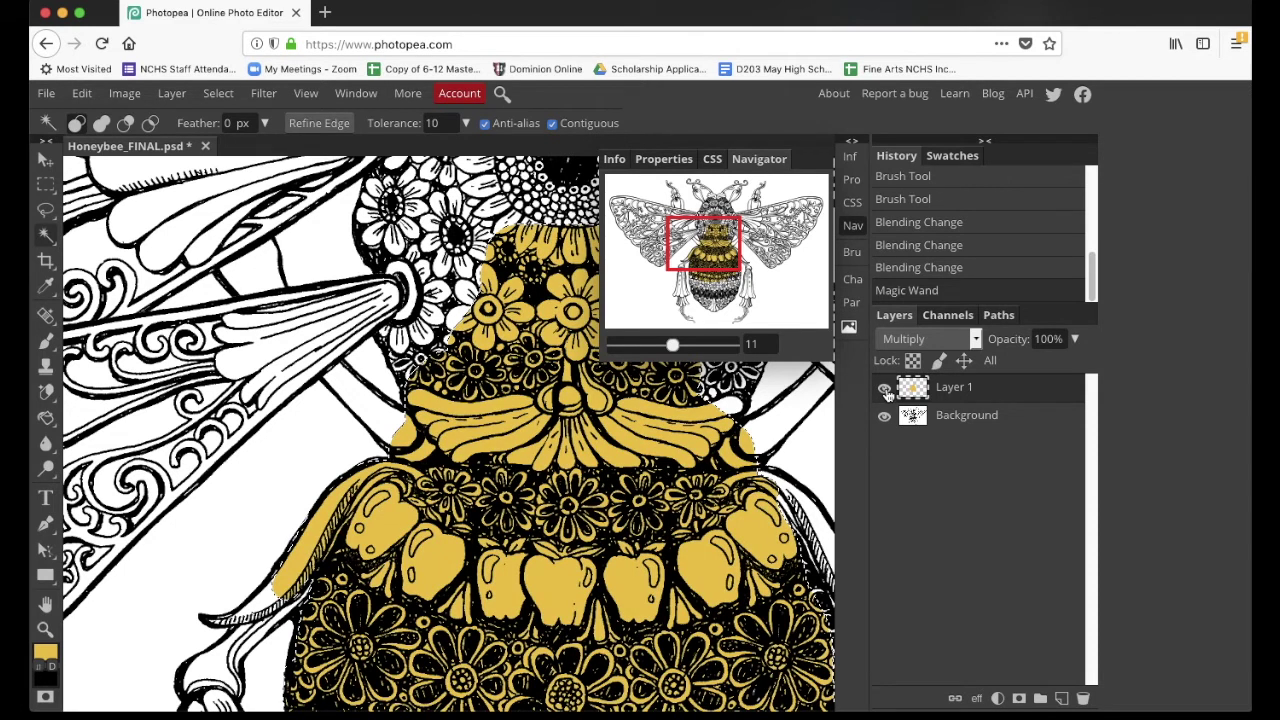
click(885, 390)
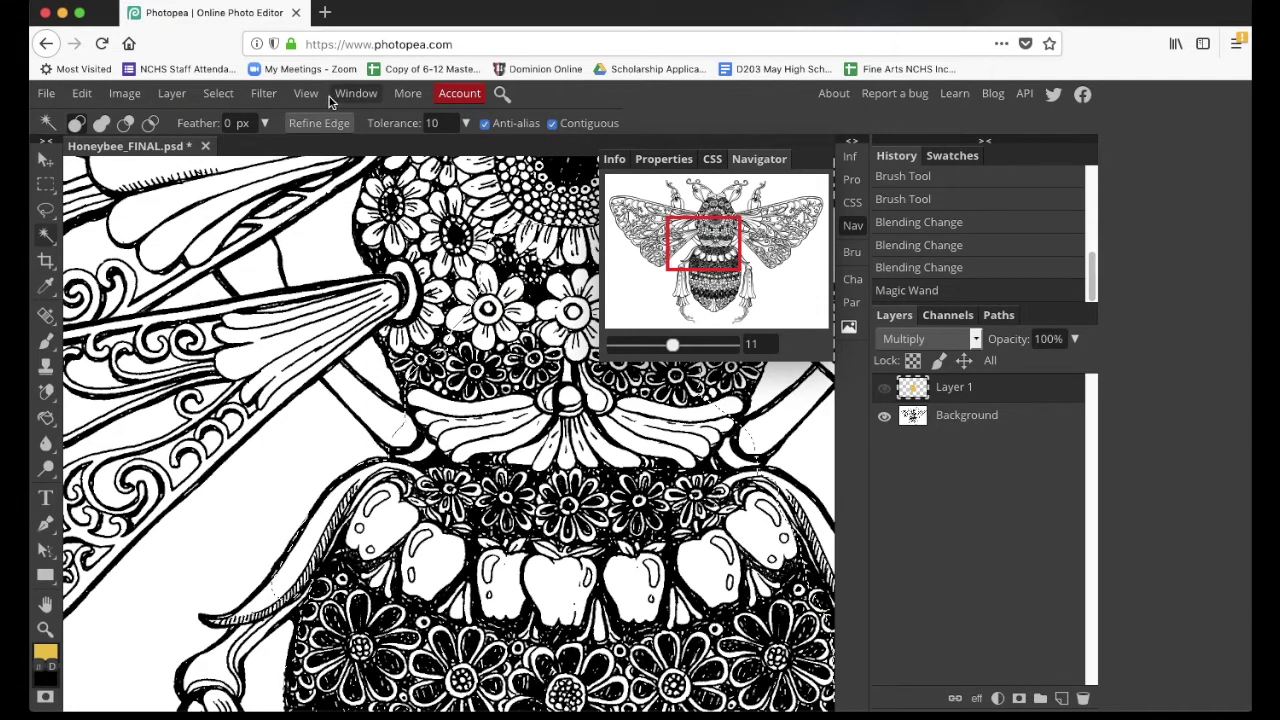
click(220, 96)
click(230, 143)
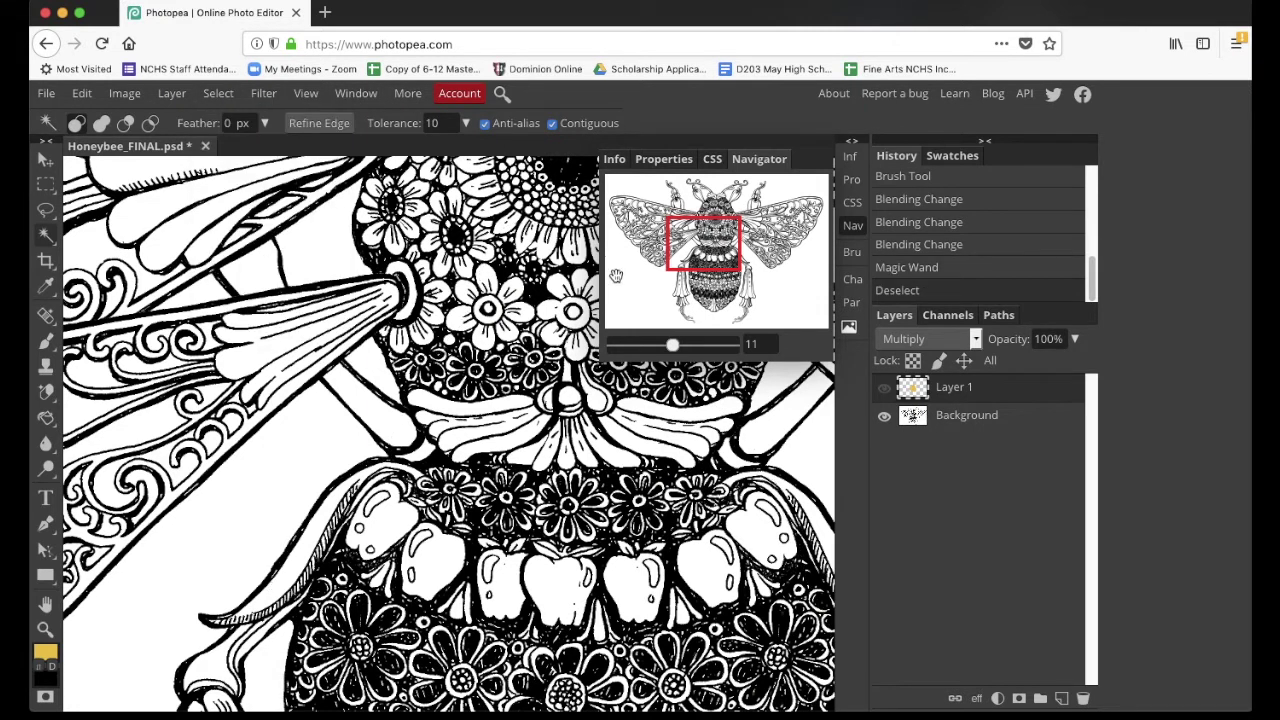
- On the Background layer, Magic Wand-select white areas near the wing base with Shift held to add
click(932, 416)
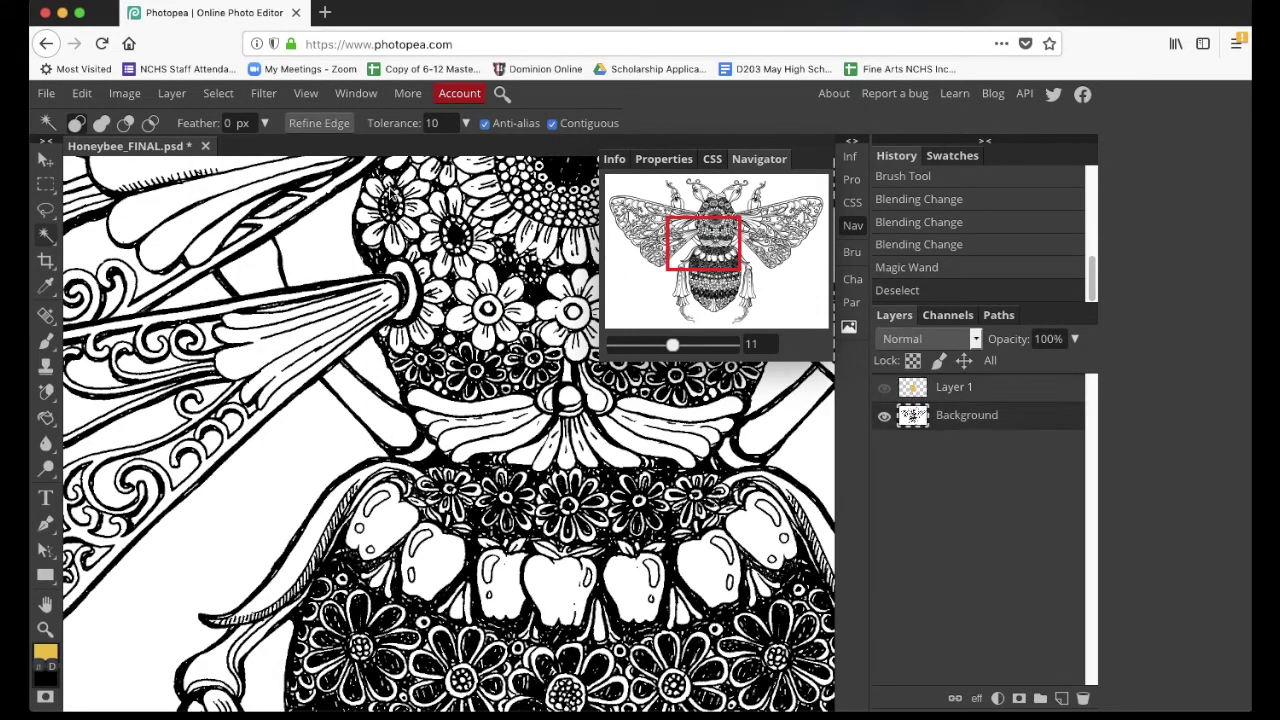
scroll(278, 266, up, 5)
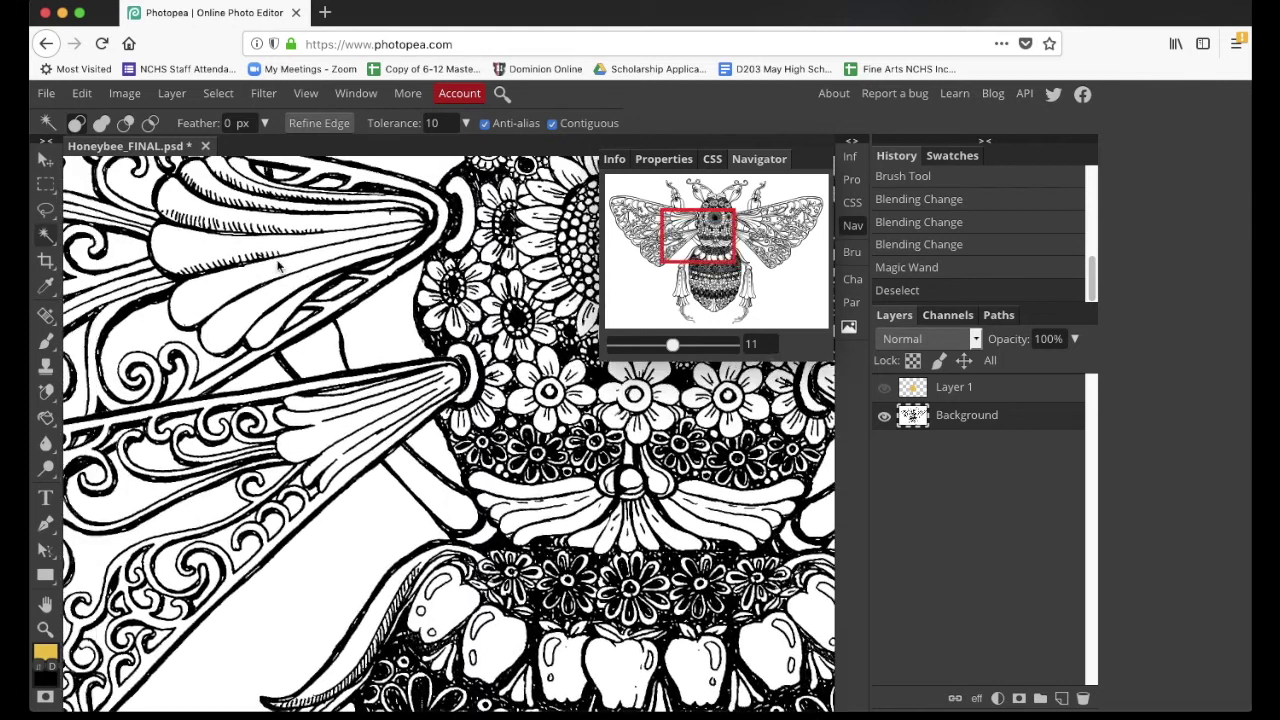
scroll(308, 368, up, 2)
click(320, 376)
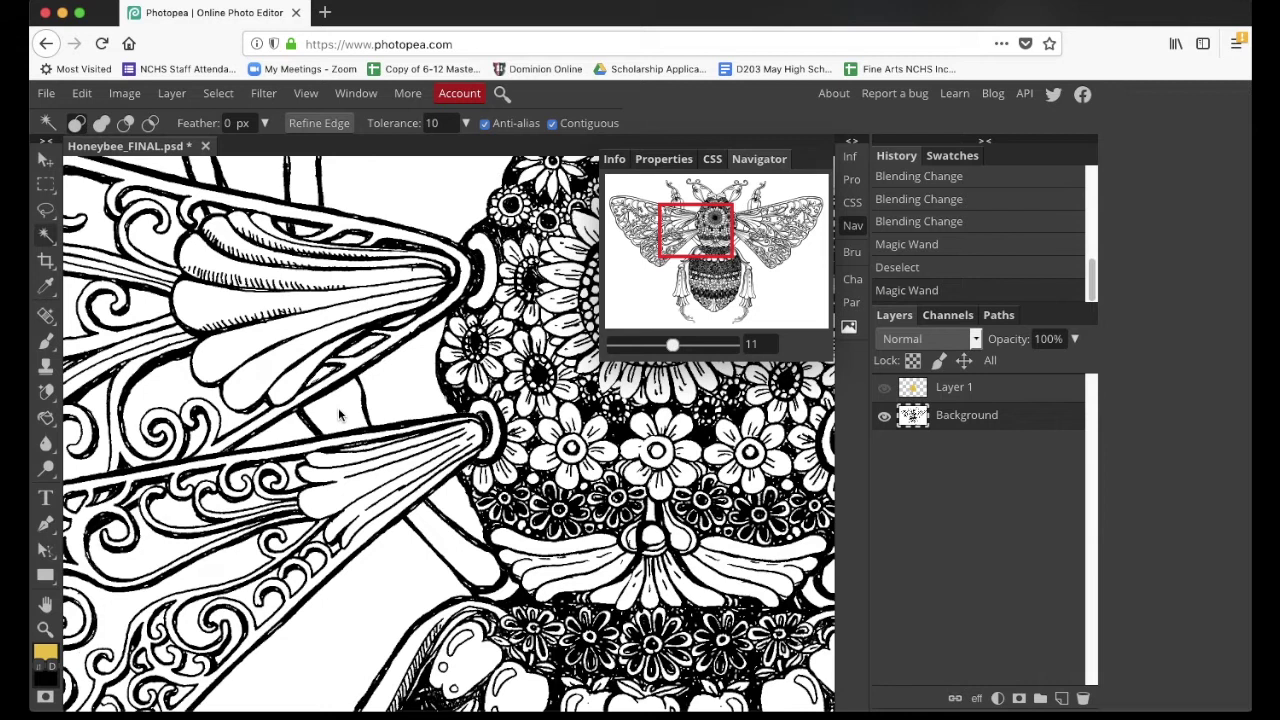
key(shift)
shift+click(320, 376)
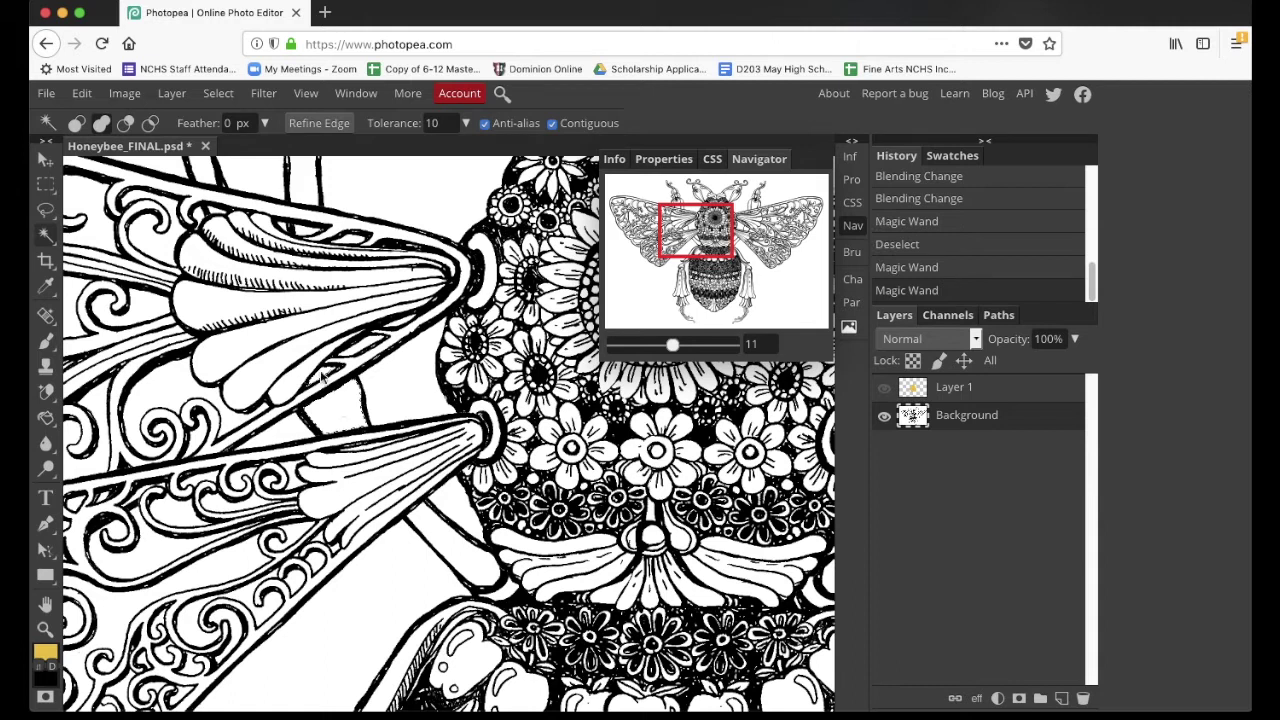
- Add each white section of the bee's front leg to the selection
shift+click(437, 530)
scroll(414, 432, up, 3)
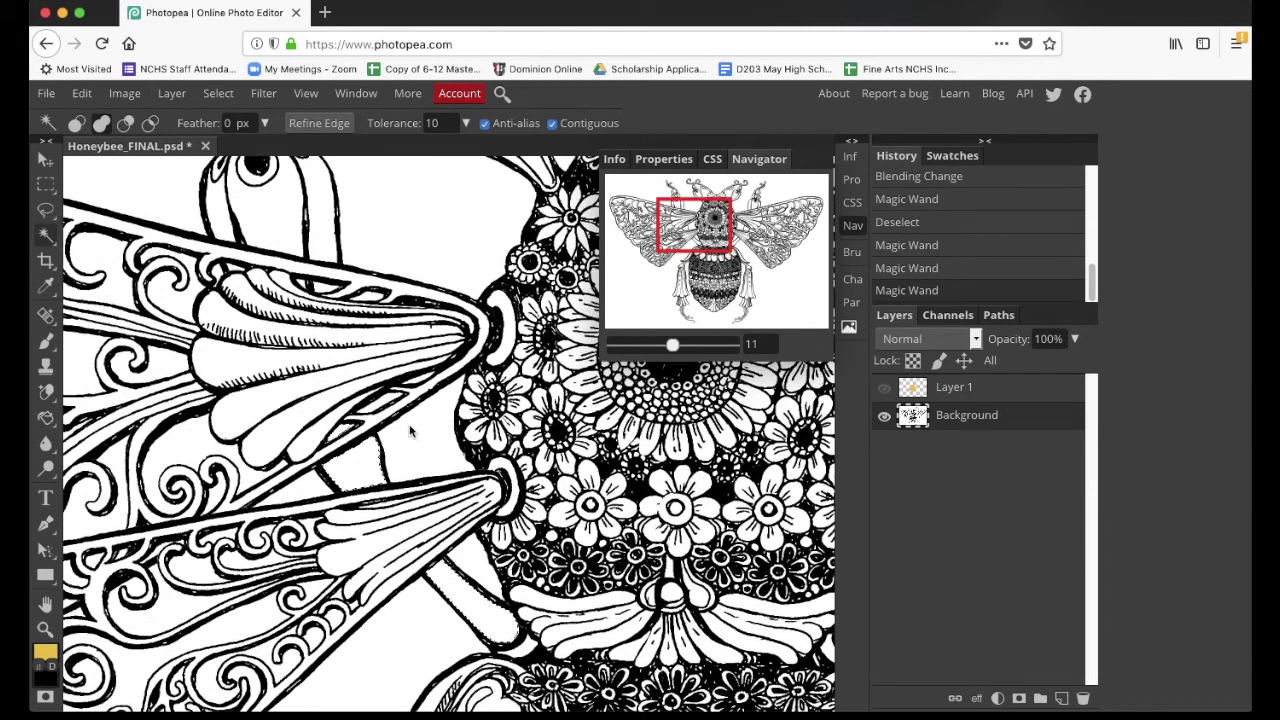
scroll(322, 316, down, 1)
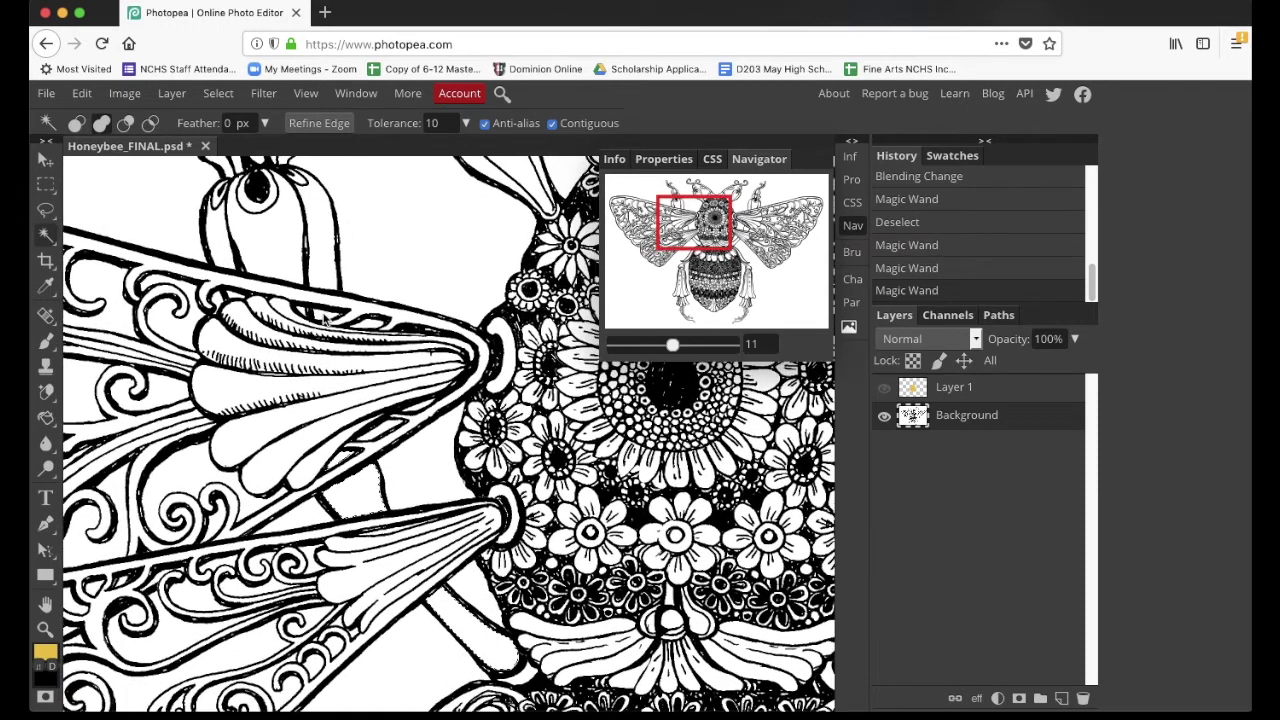
shift+click(323, 318)
shift+click(330, 265)
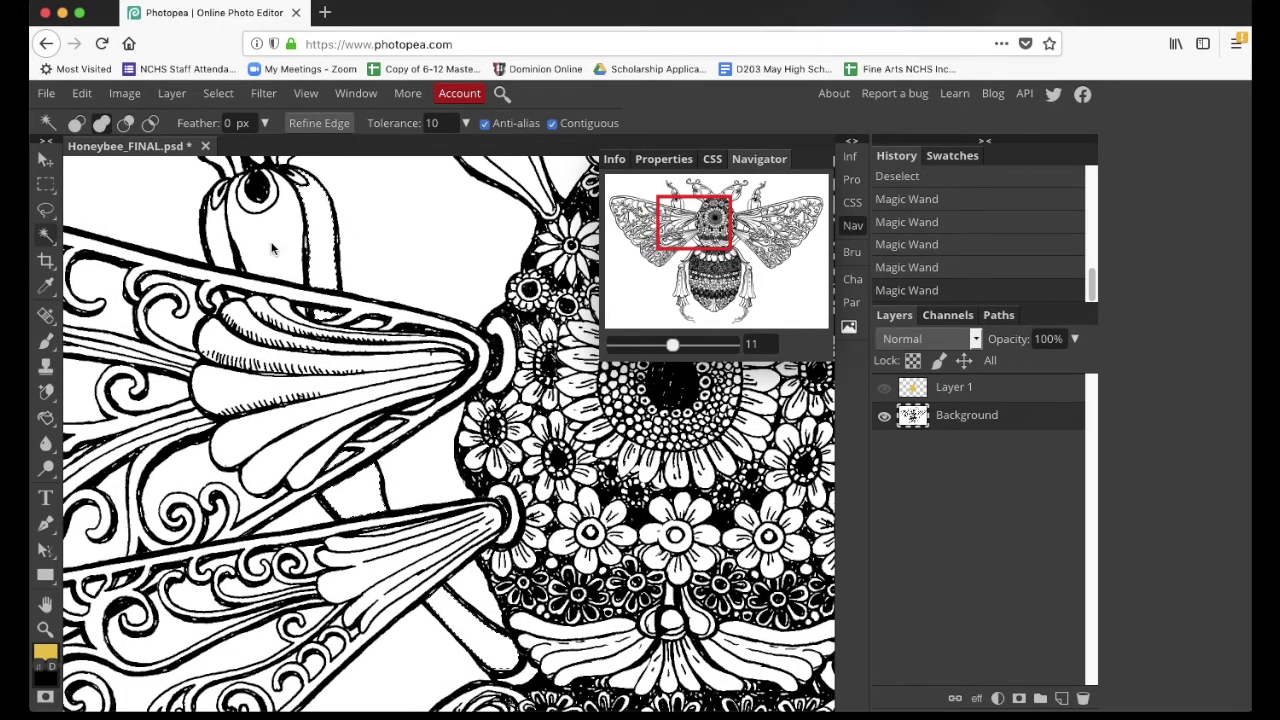
shift+click(272, 248)
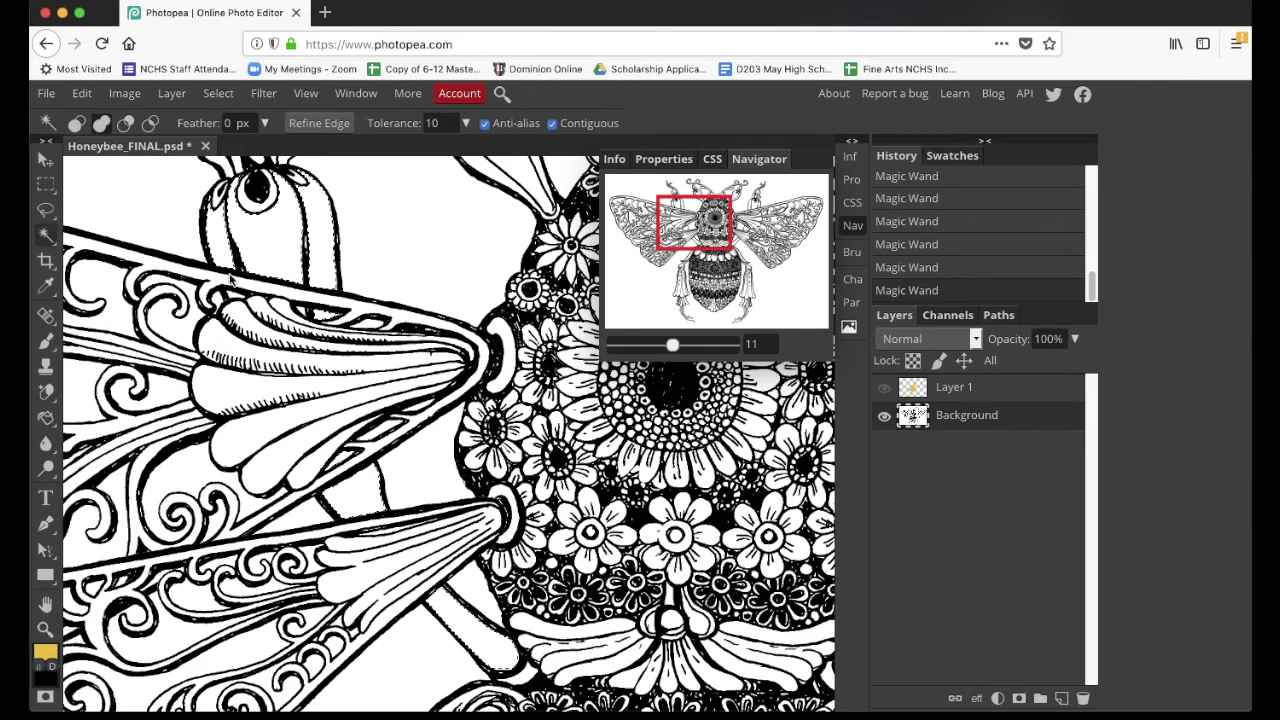
shift+click(232, 298)
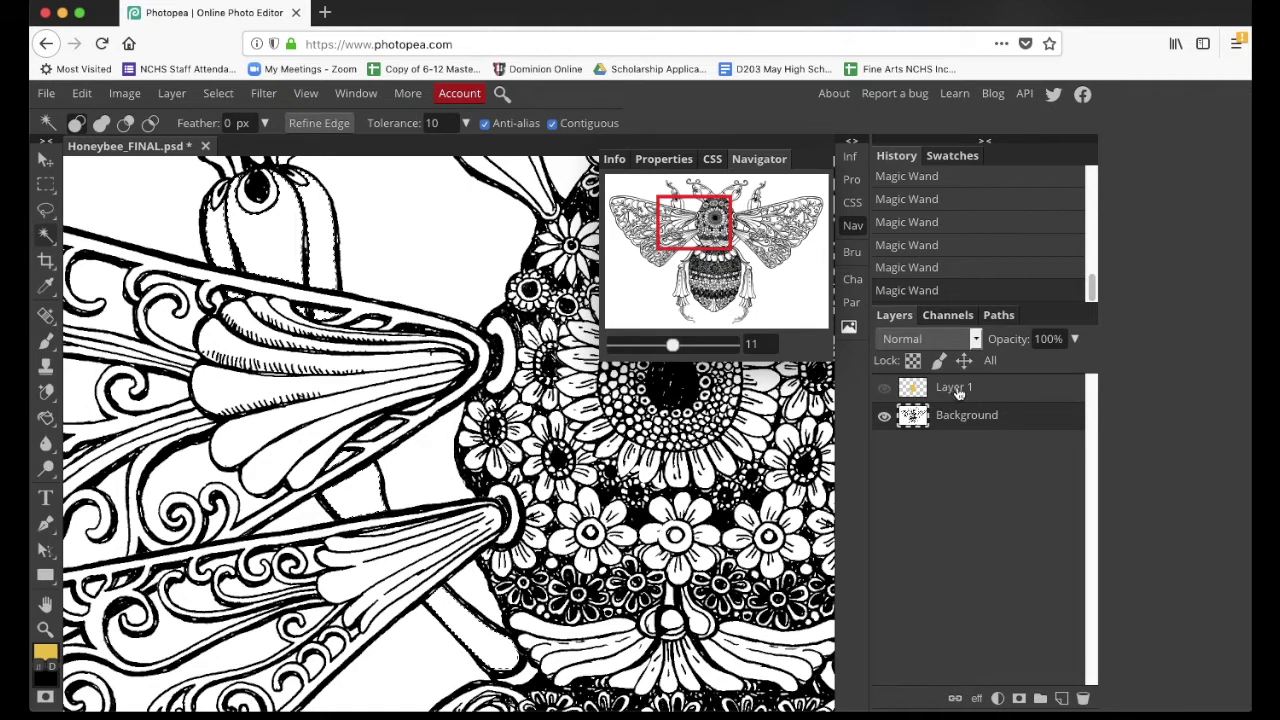
- Create a new Layer 2 and set the foreground colour to pink f65aa3
click(172, 93)
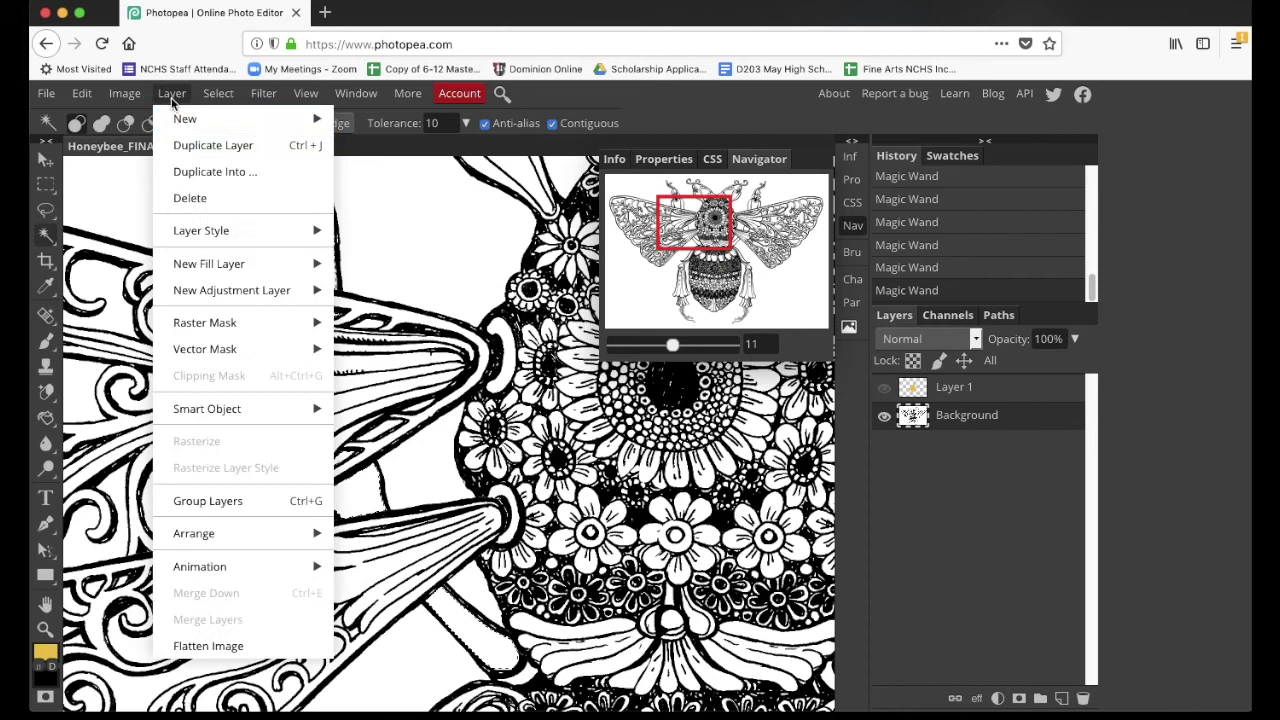
mouse_move(297, 122)
click(365, 118)
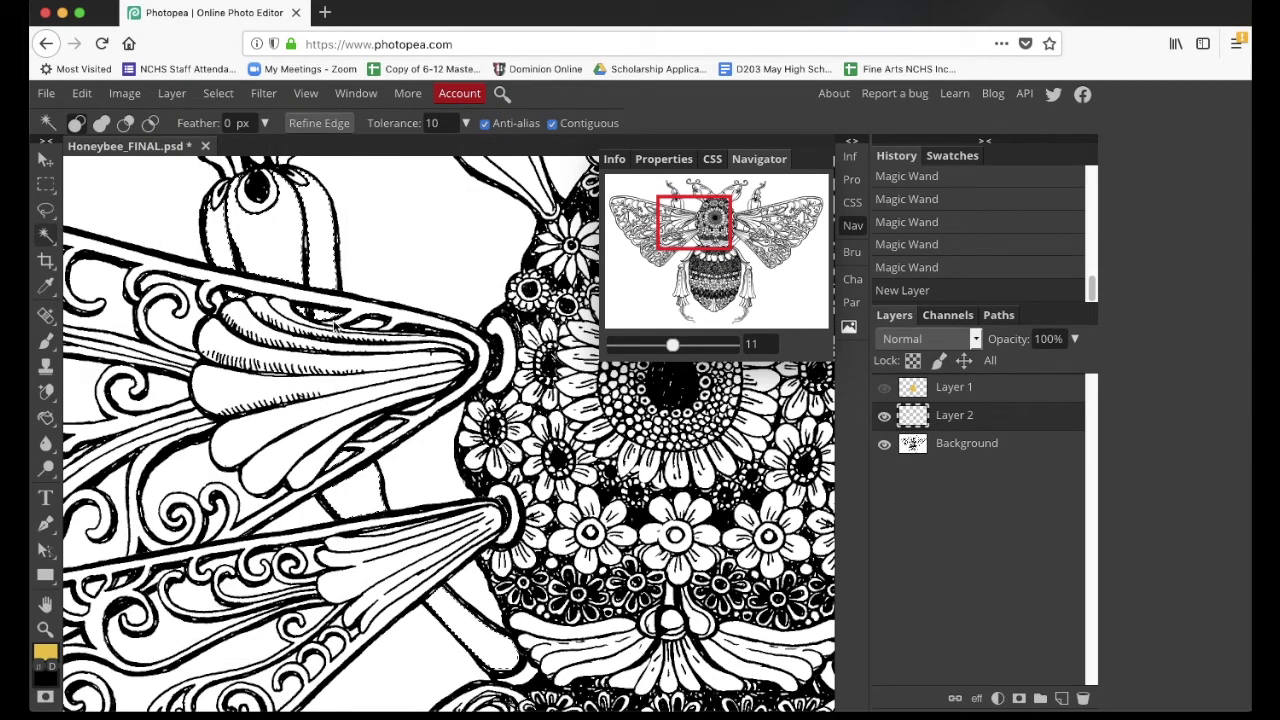
click(46, 654)
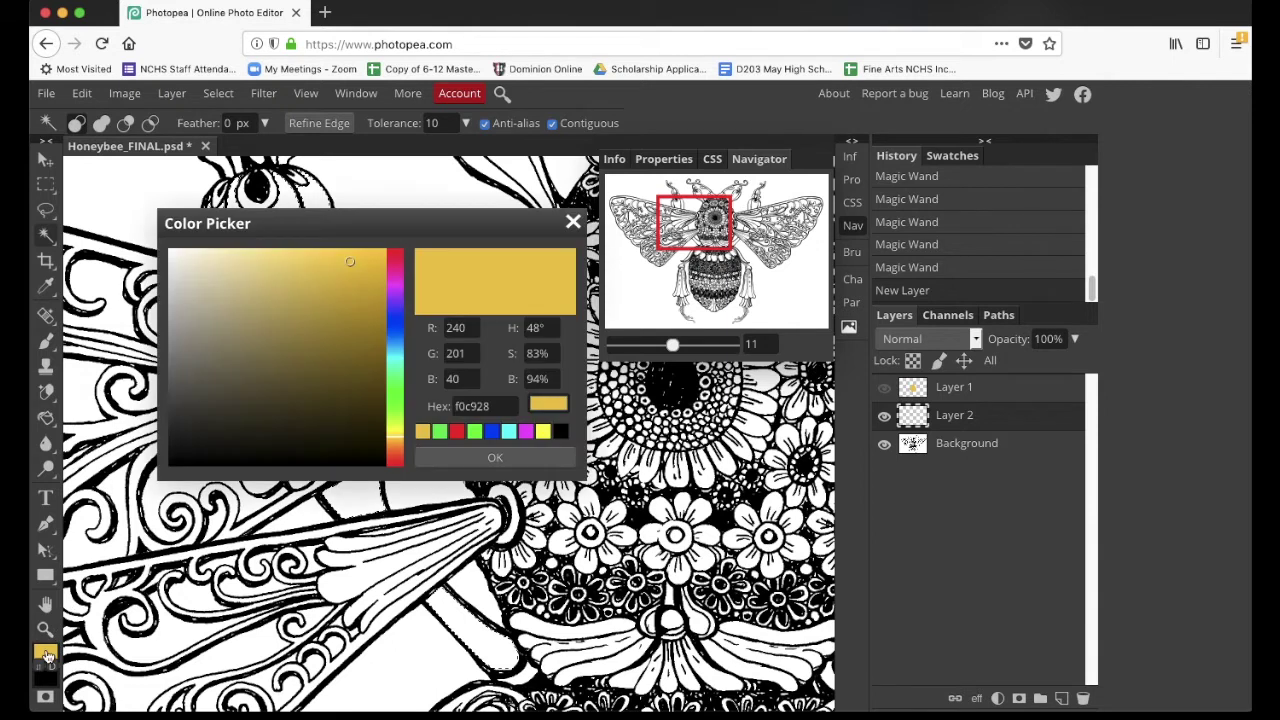
click(397, 290)
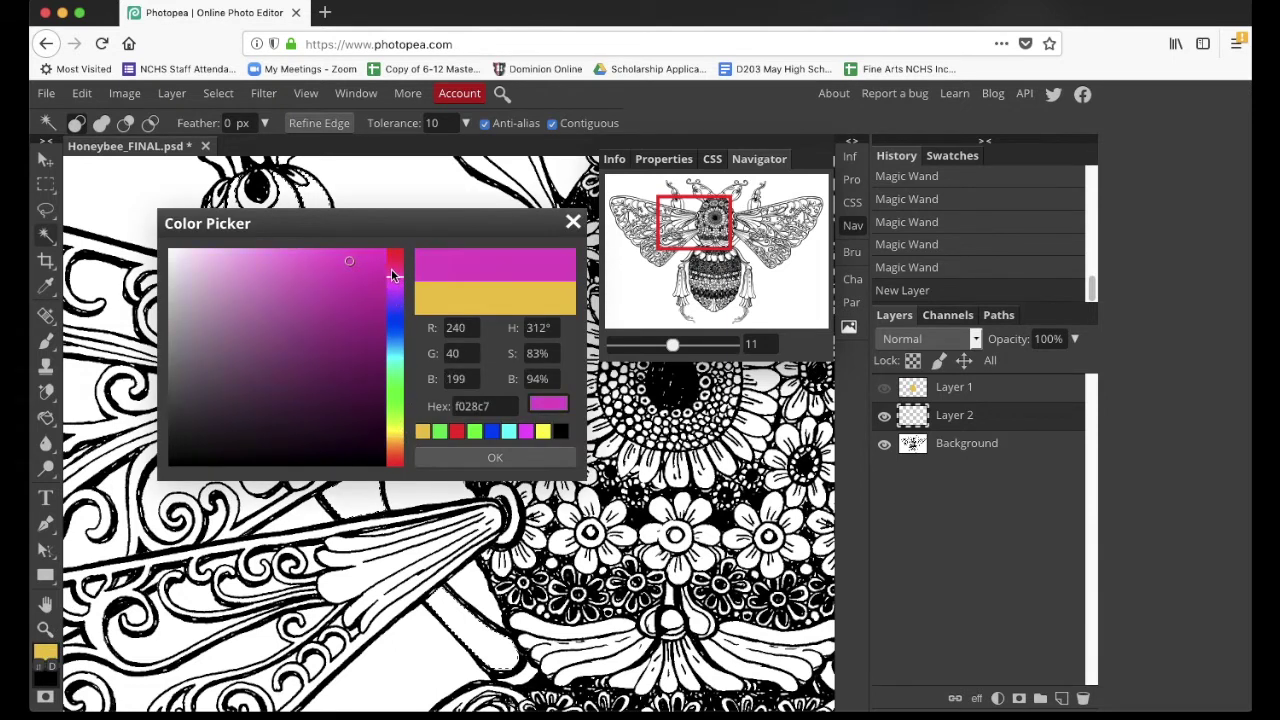
click(394, 272)
click(395, 269)
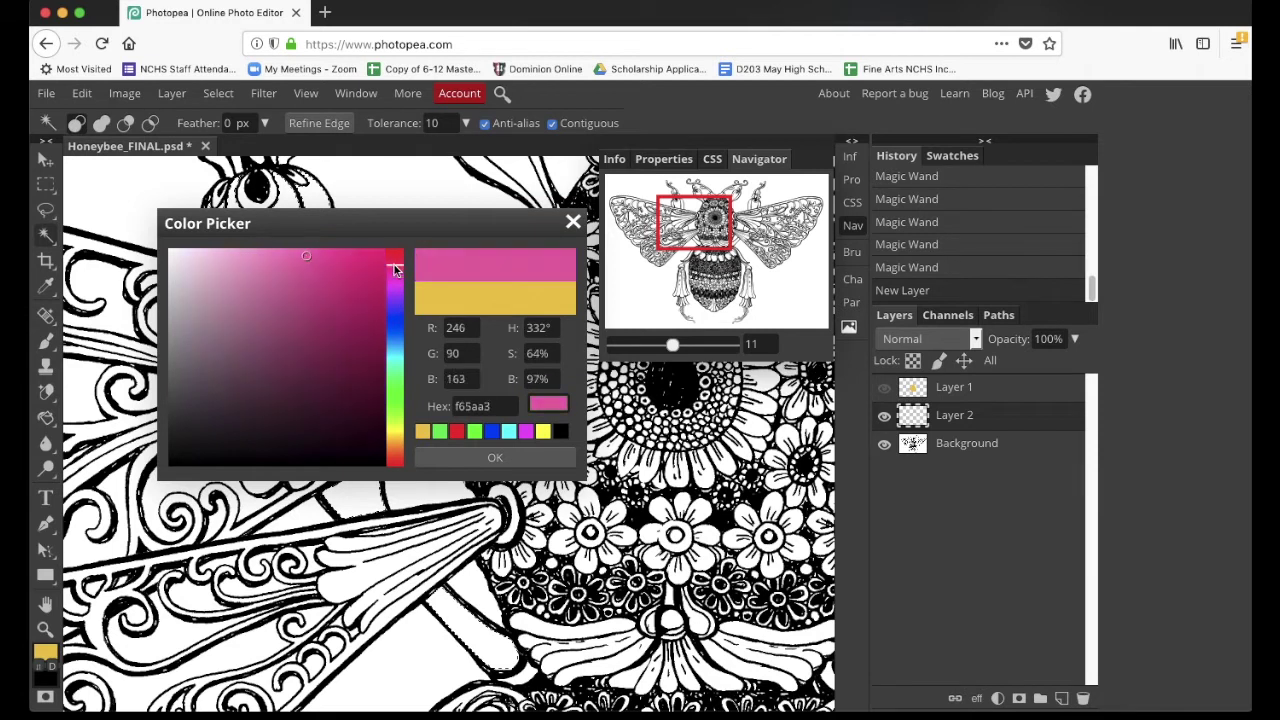
click(495, 457)
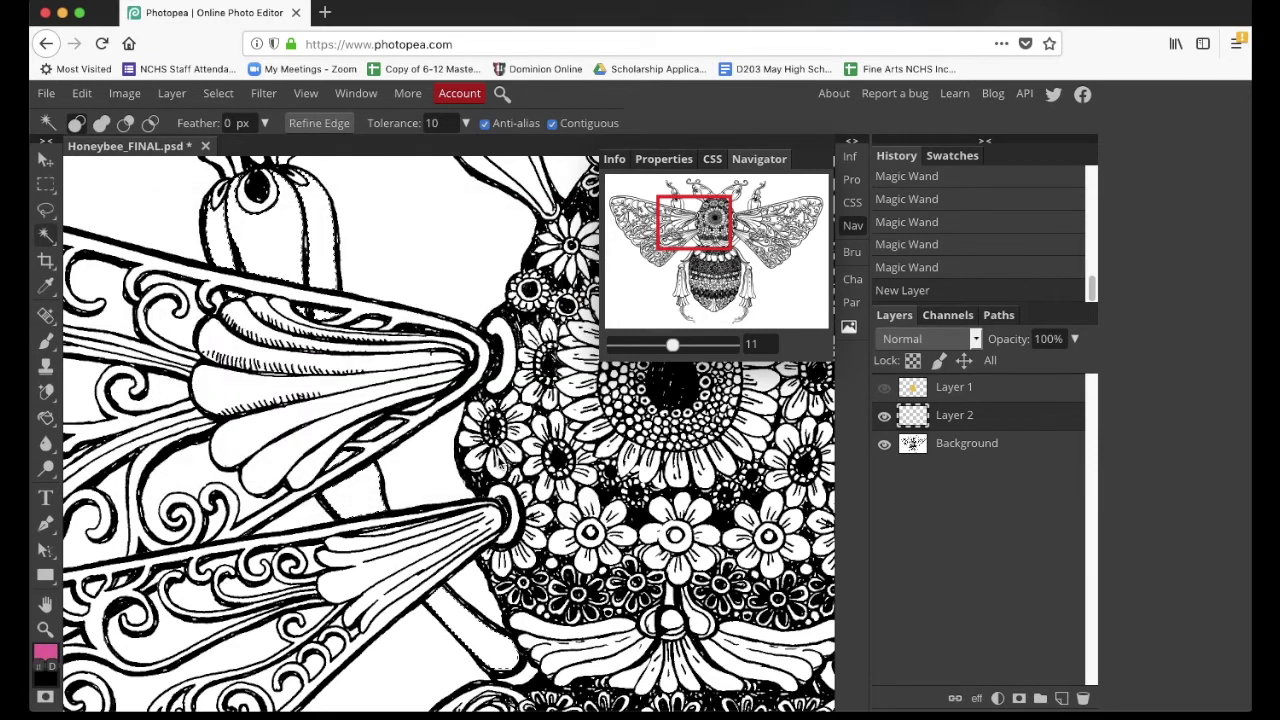
- Fill the selected leg sections with pink using the Paint Bucket Tool
right_click(47, 424)
click(47, 424)
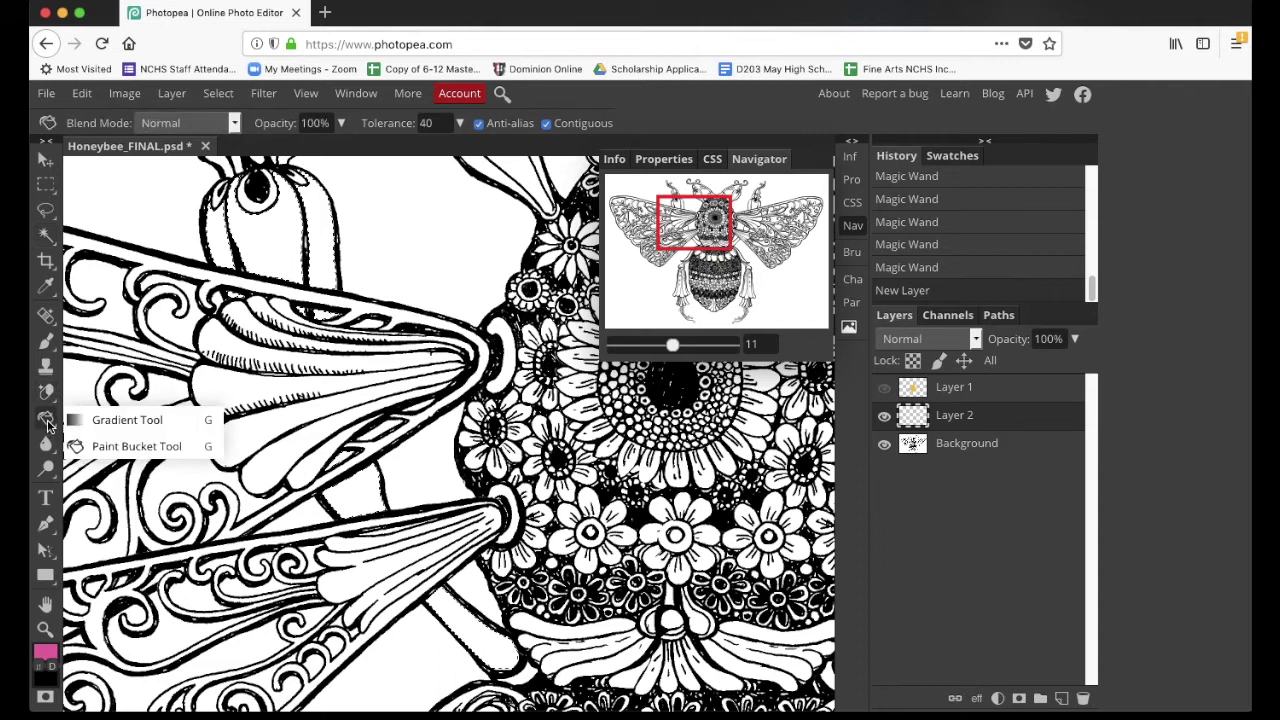
click(112, 451)
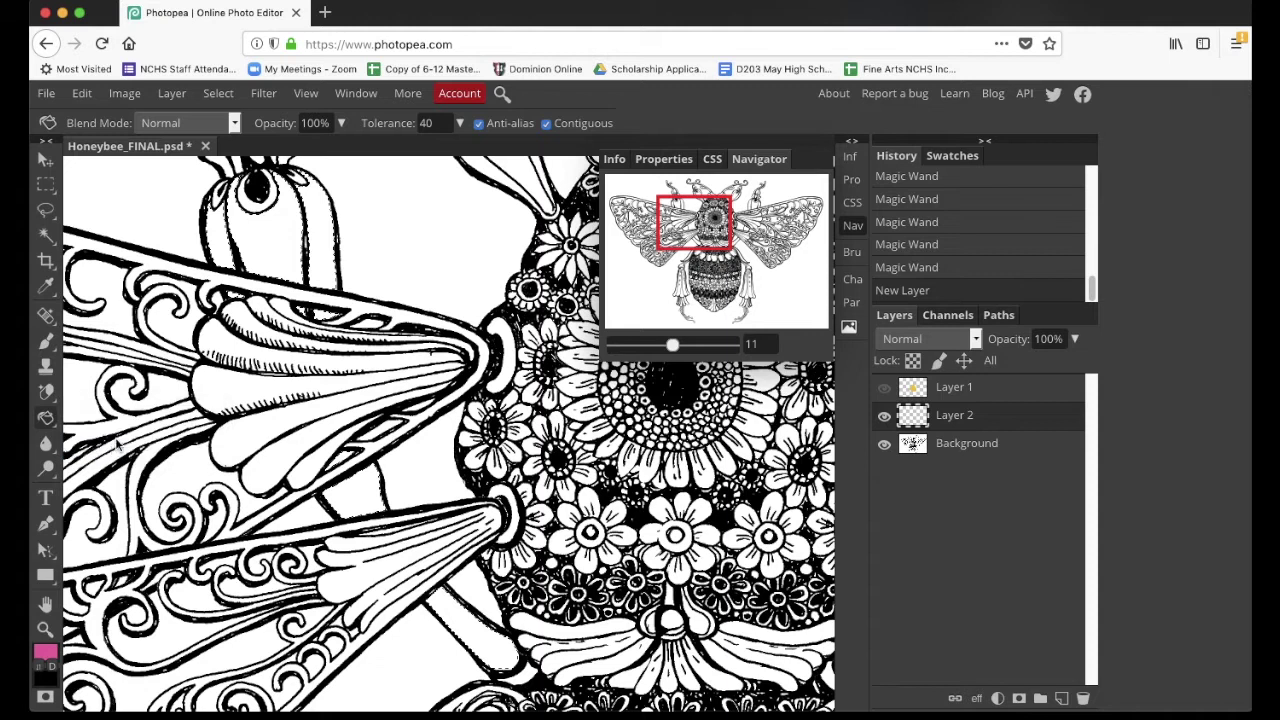
click(283, 240)
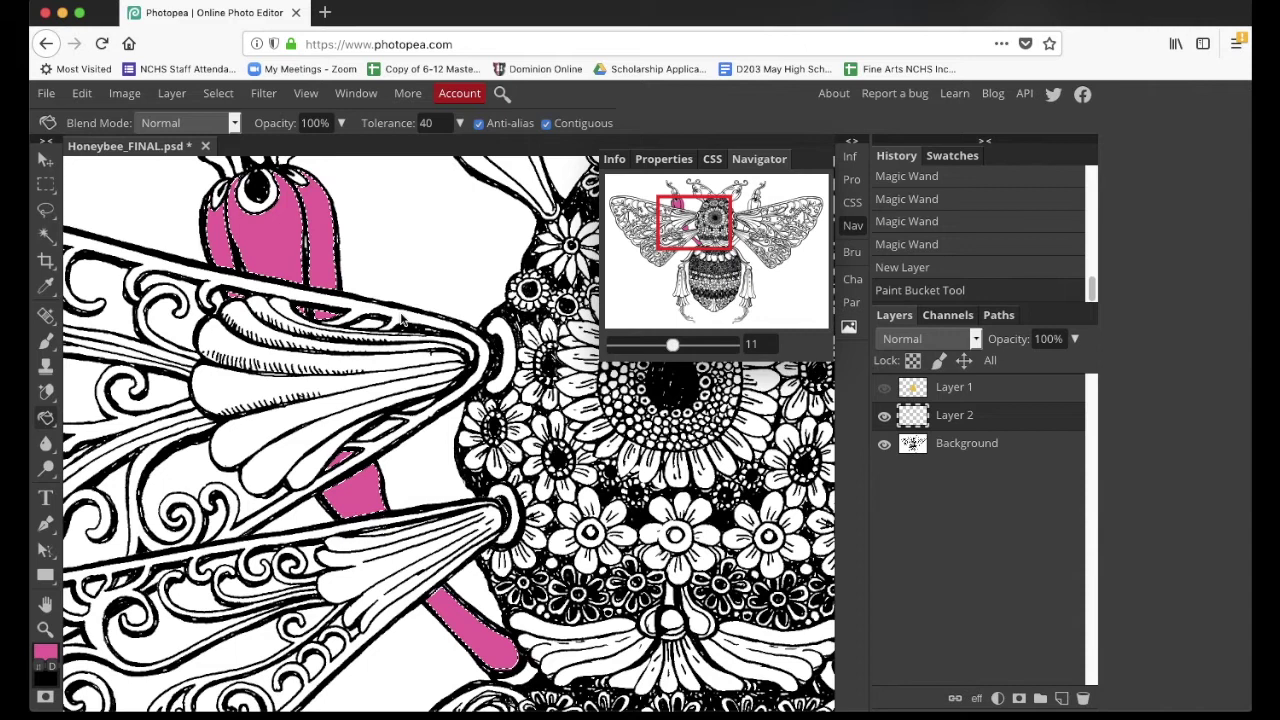
scroll(400, 318, right, 5)
scroll(400, 318, up, 2)
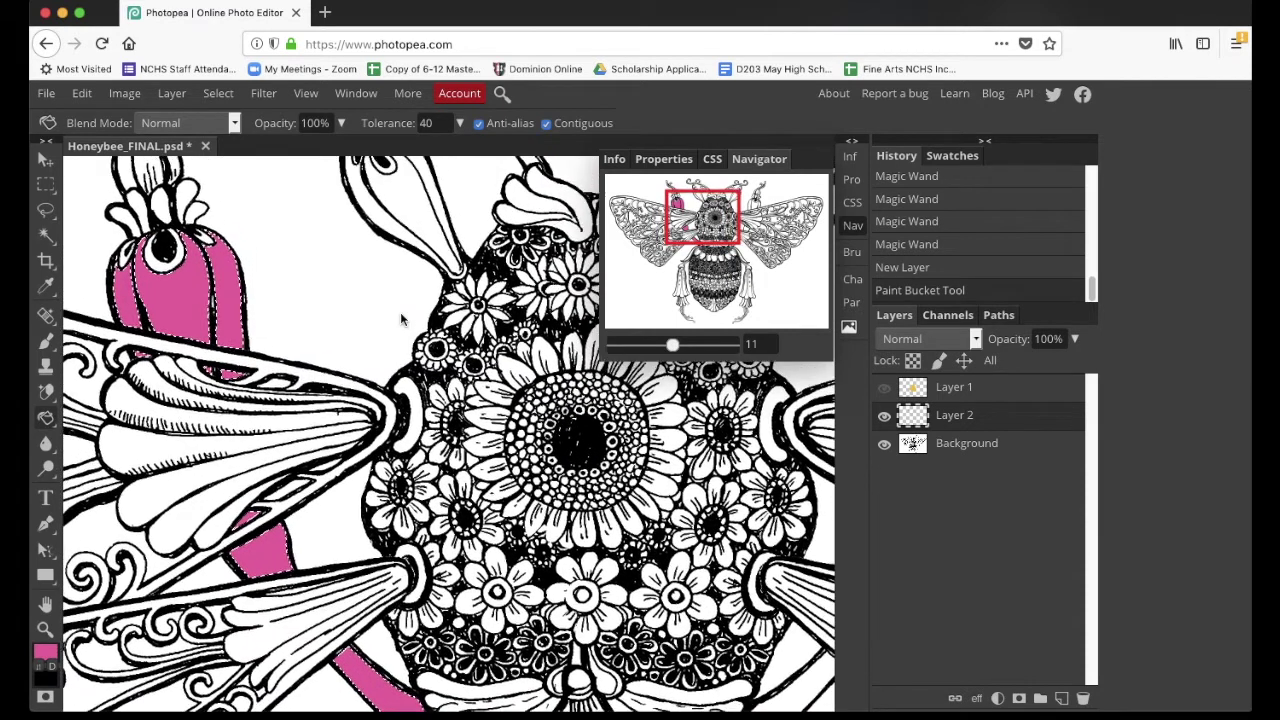
scroll(400, 318, up, 4)
scroll(400, 318, right, 1)
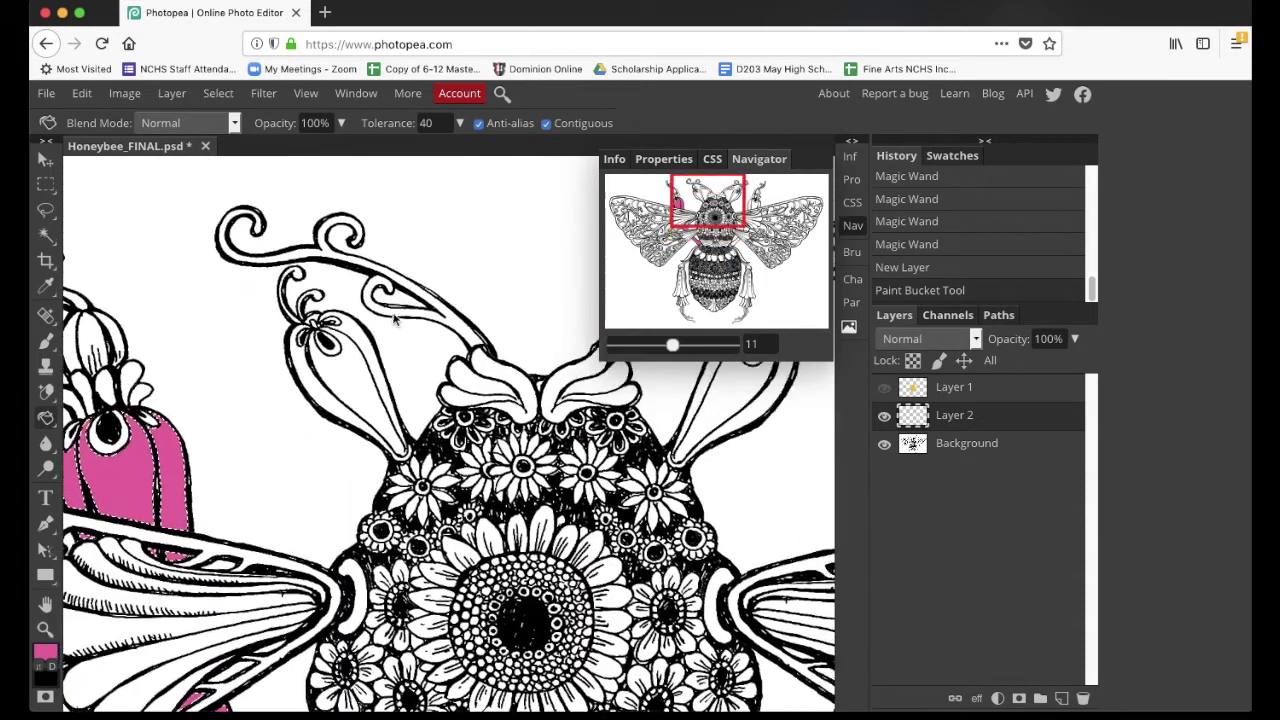
scroll(395, 318, up, 5)
scroll(395, 318, right, 2)
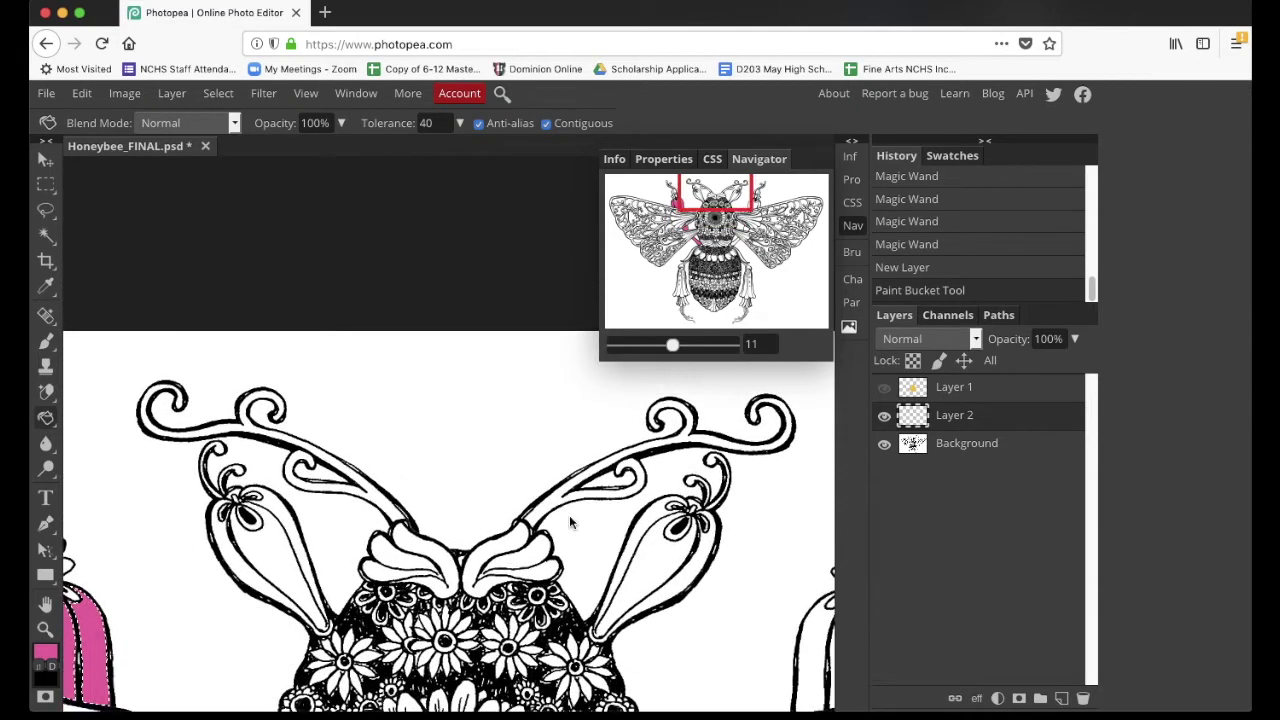
scroll(569, 520, down, 3)
scroll(569, 520, left, 1)
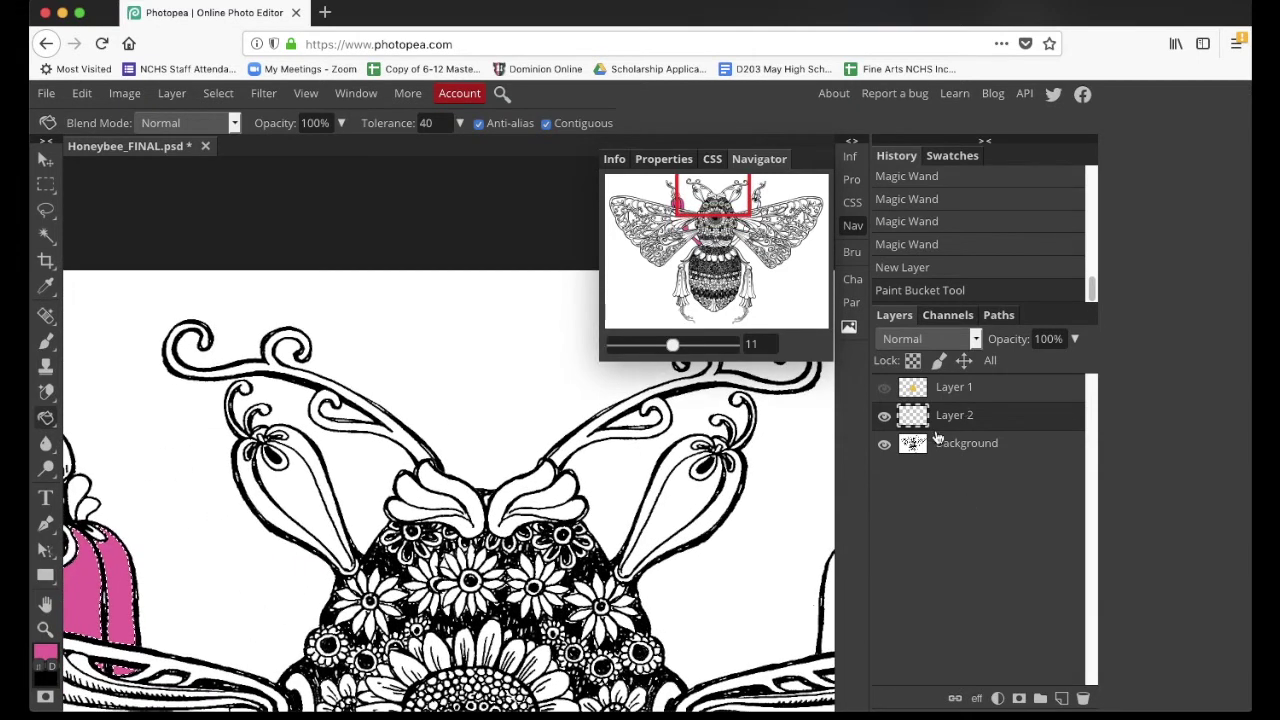
click(947, 448)
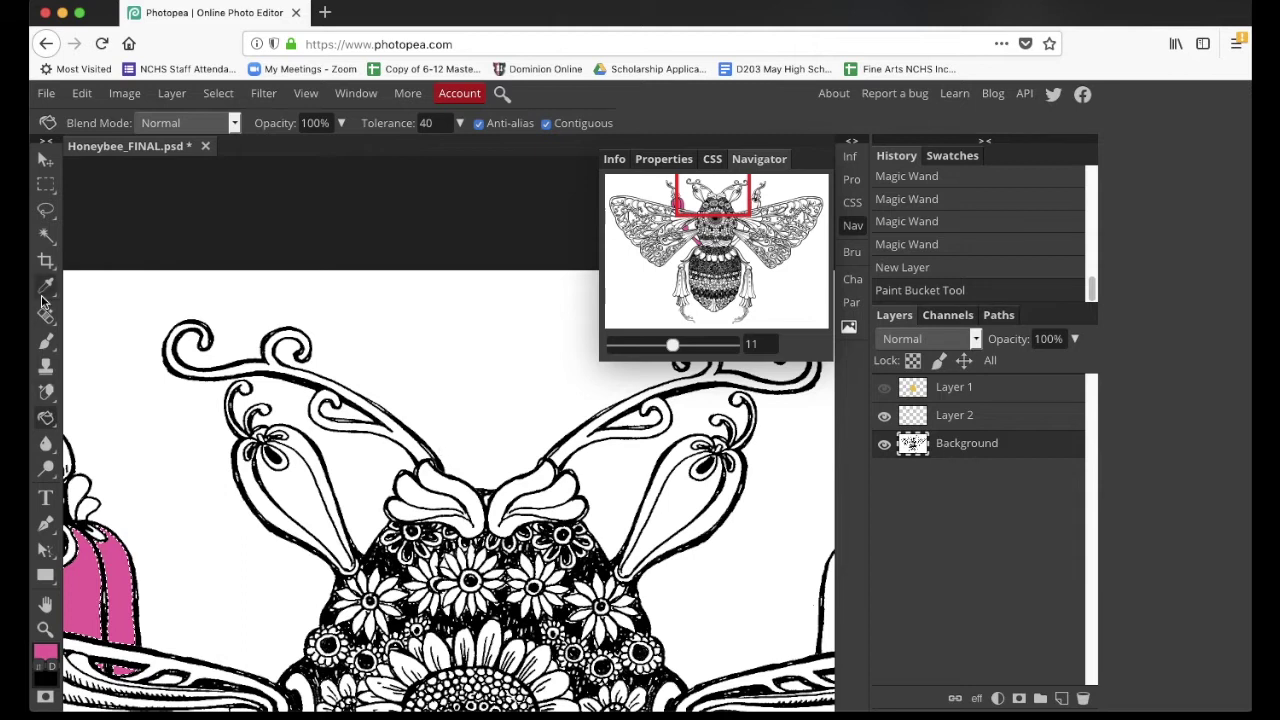
- Magic Wand-select the white sections of the left antenna and its curly tip
click(46, 237)
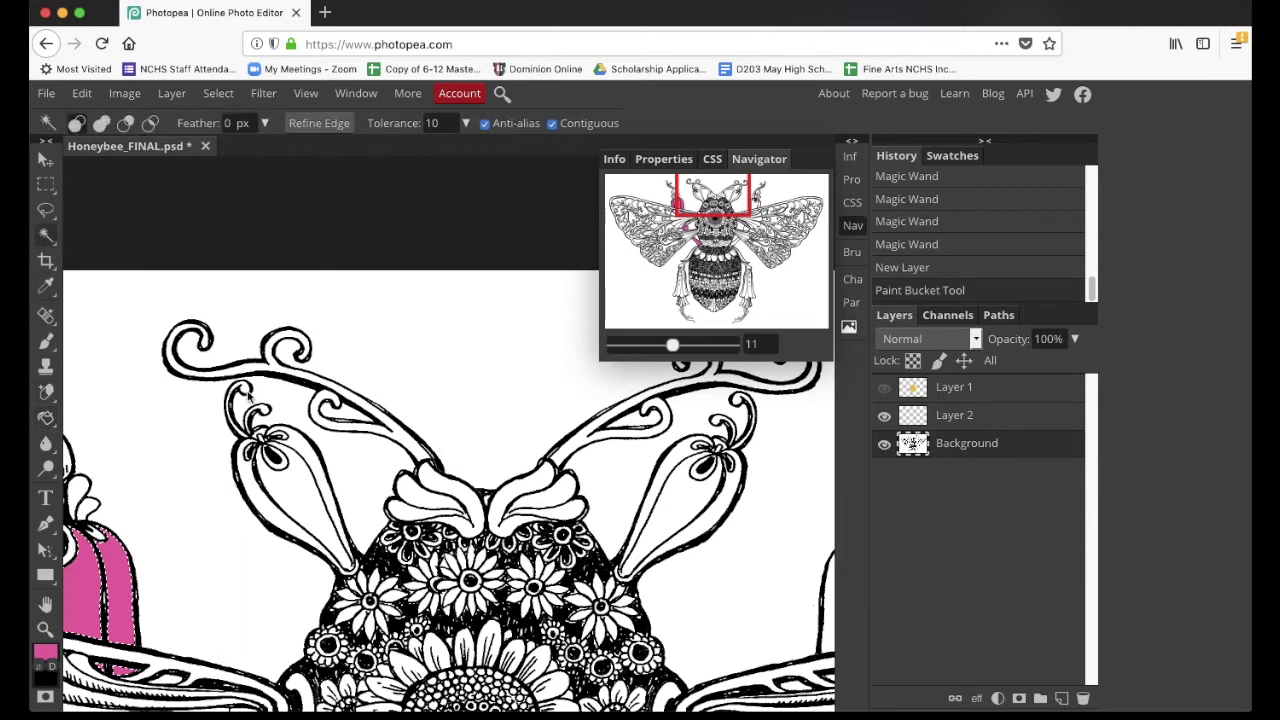
click(248, 477)
click(301, 452)
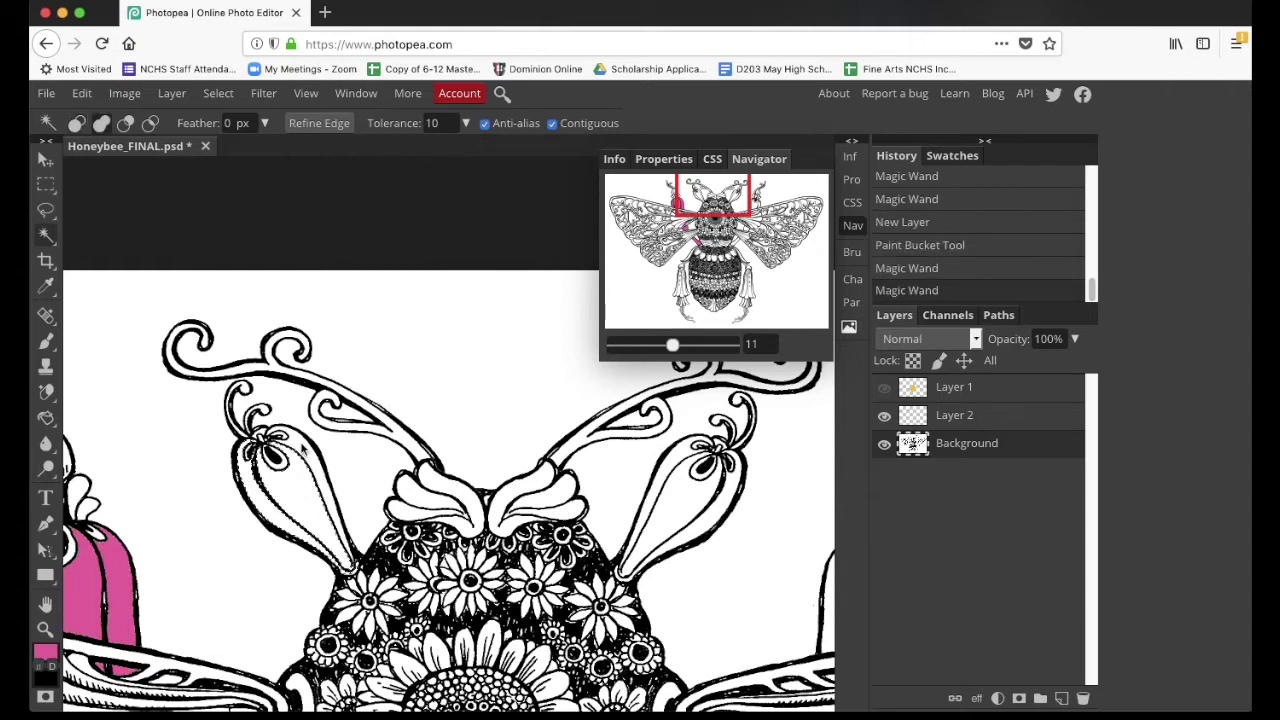
click(270, 440)
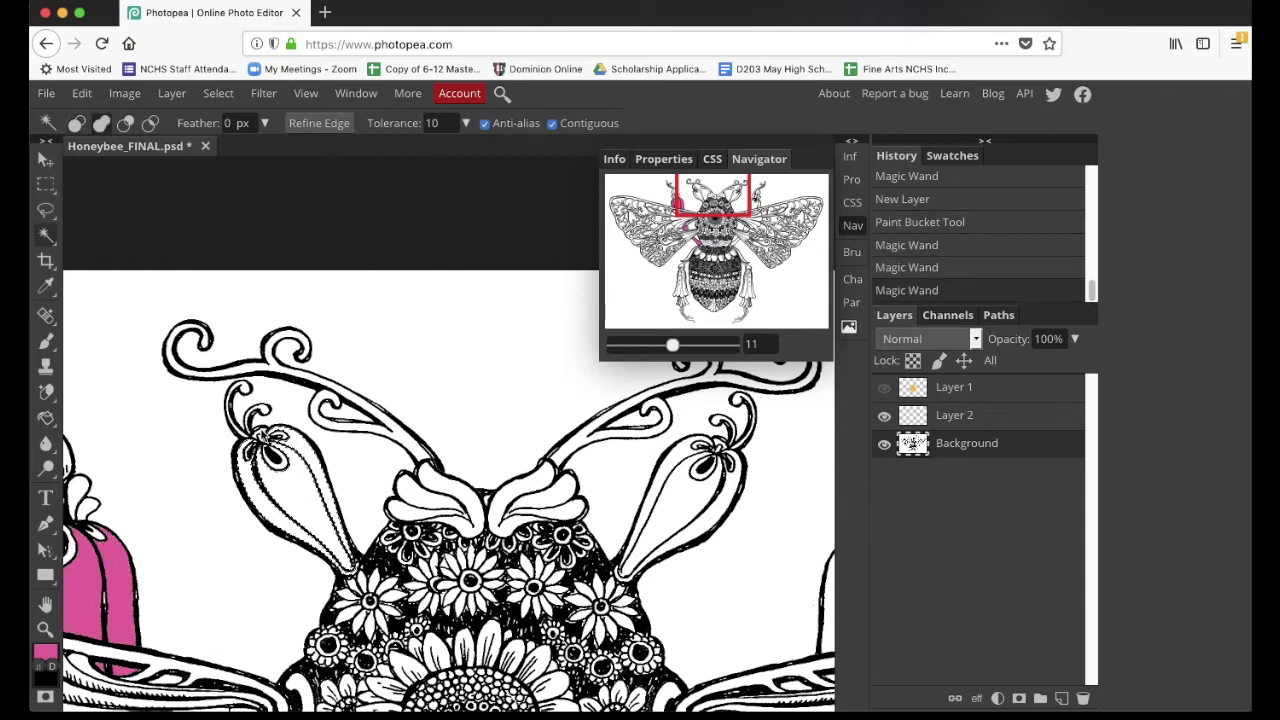
click(288, 452)
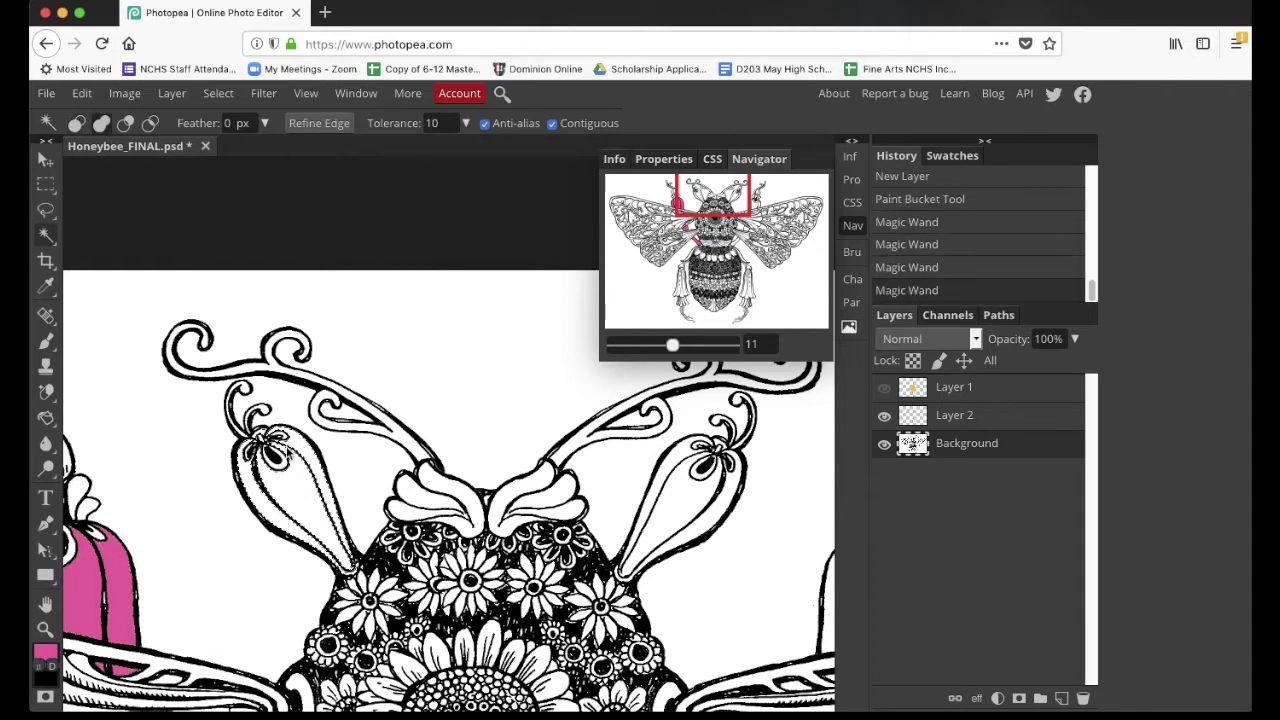
click(436, 482)
click(412, 509)
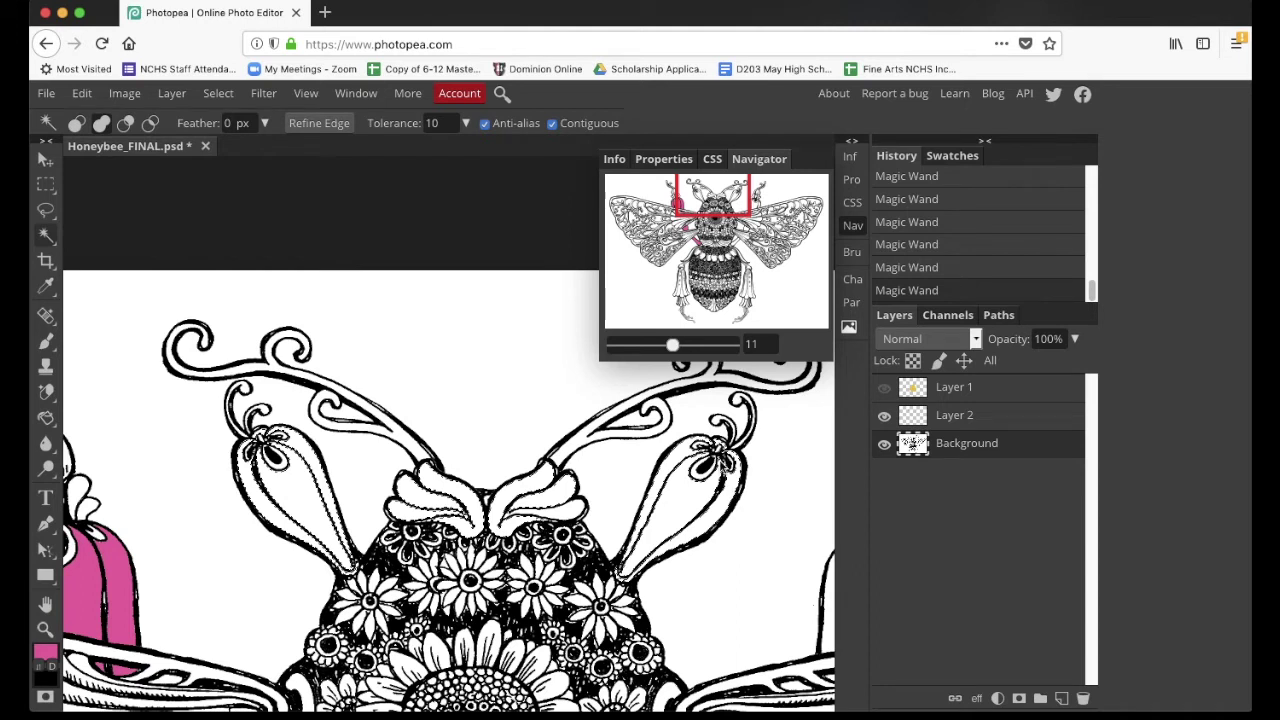
- Add the right antenna bud sections to the selection, then release Shift
scroll(719, 459, right, 5)
scroll(720, 465, right, 4)
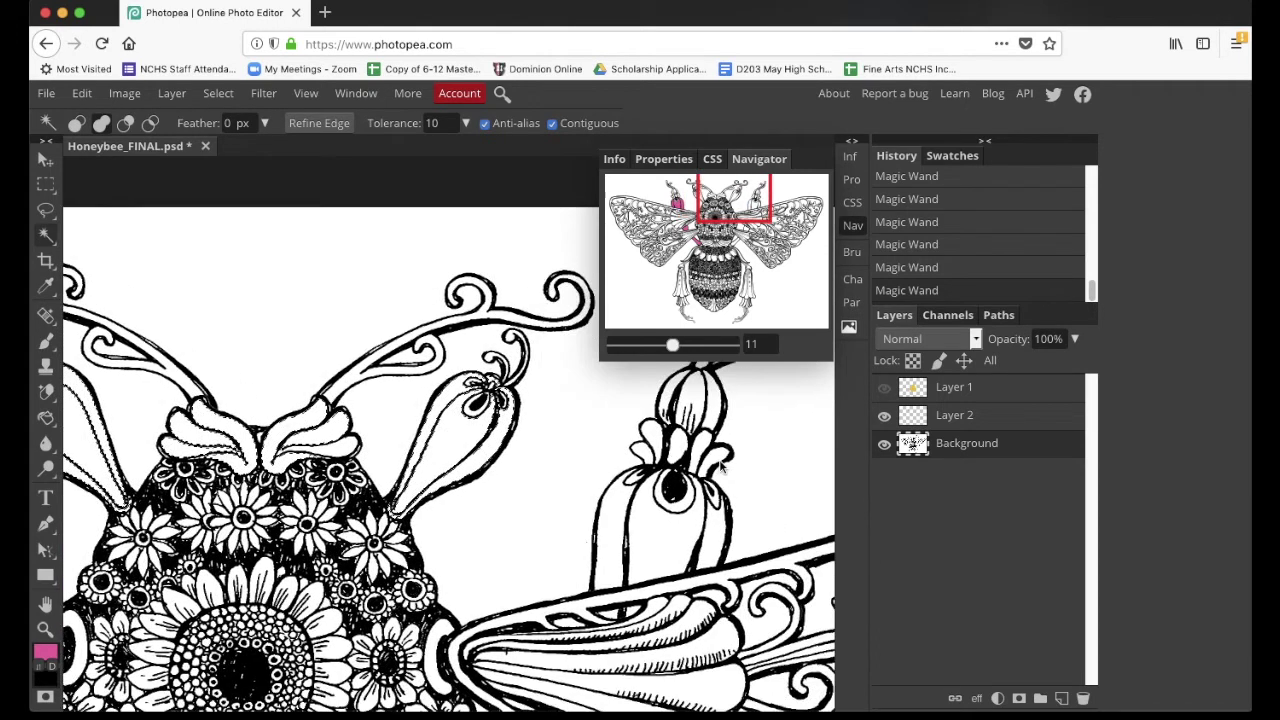
scroll(719, 466, right, 3)
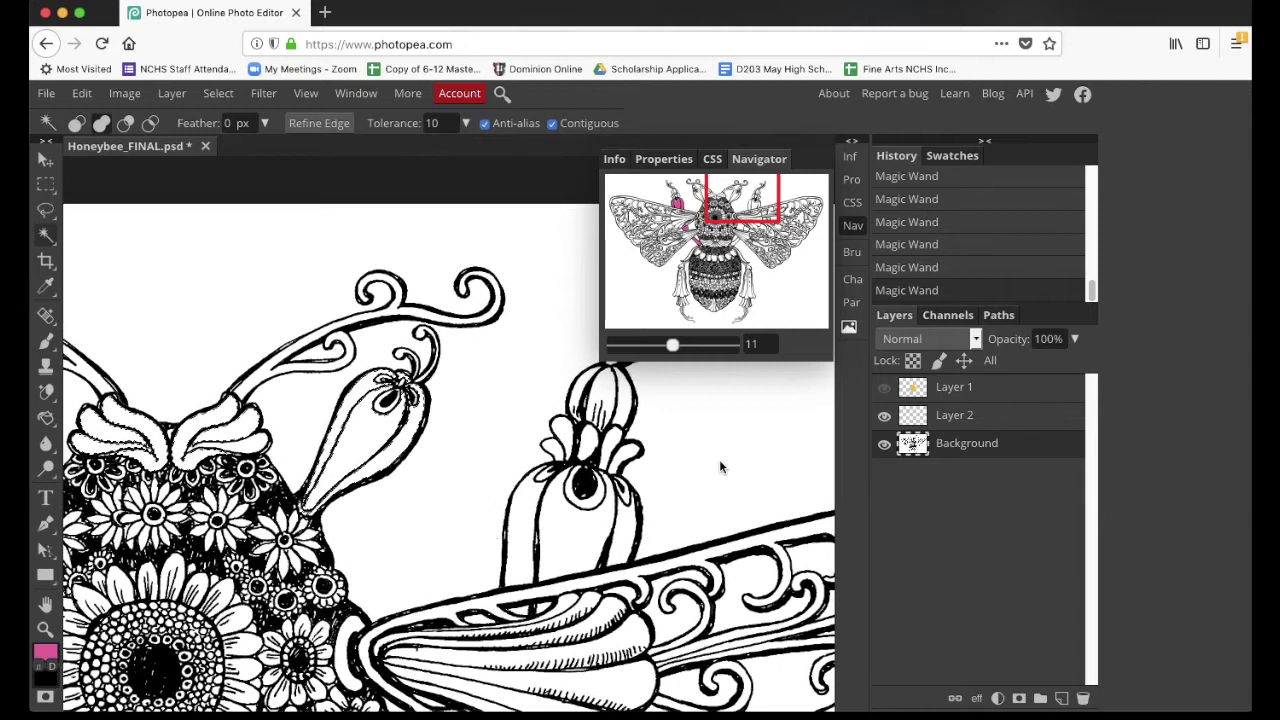
scroll(719, 466, right, 5)
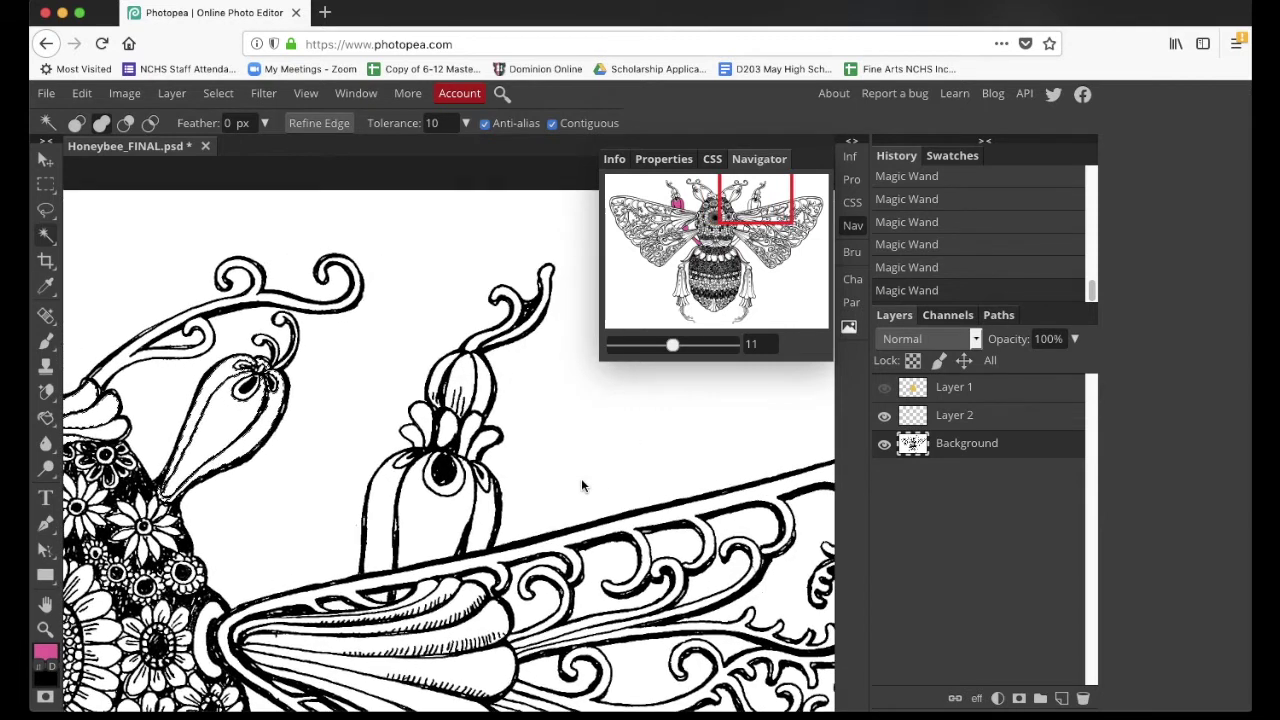
scroll(456, 443, left, 1)
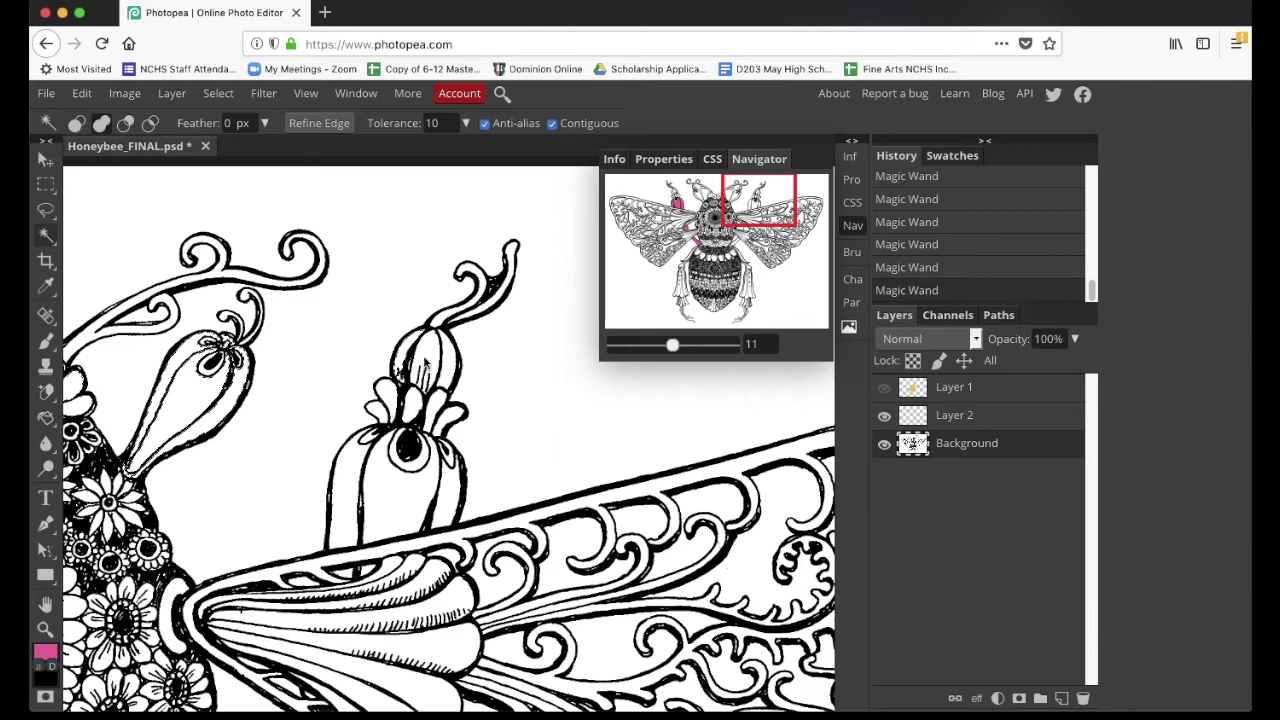
click(426, 366)
scroll(440, 542, down, 2)
scroll(440, 542, down, 3)
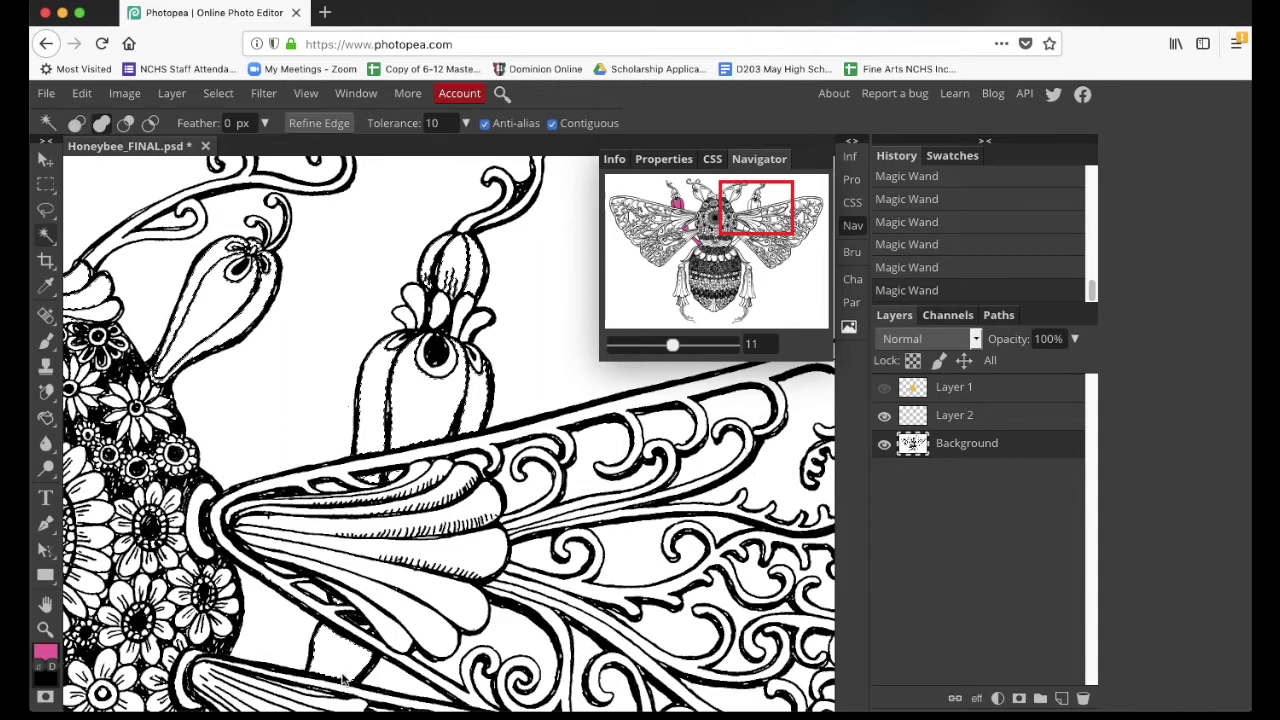
scroll(343, 680, down, 4)
scroll(343, 680, down, 2)
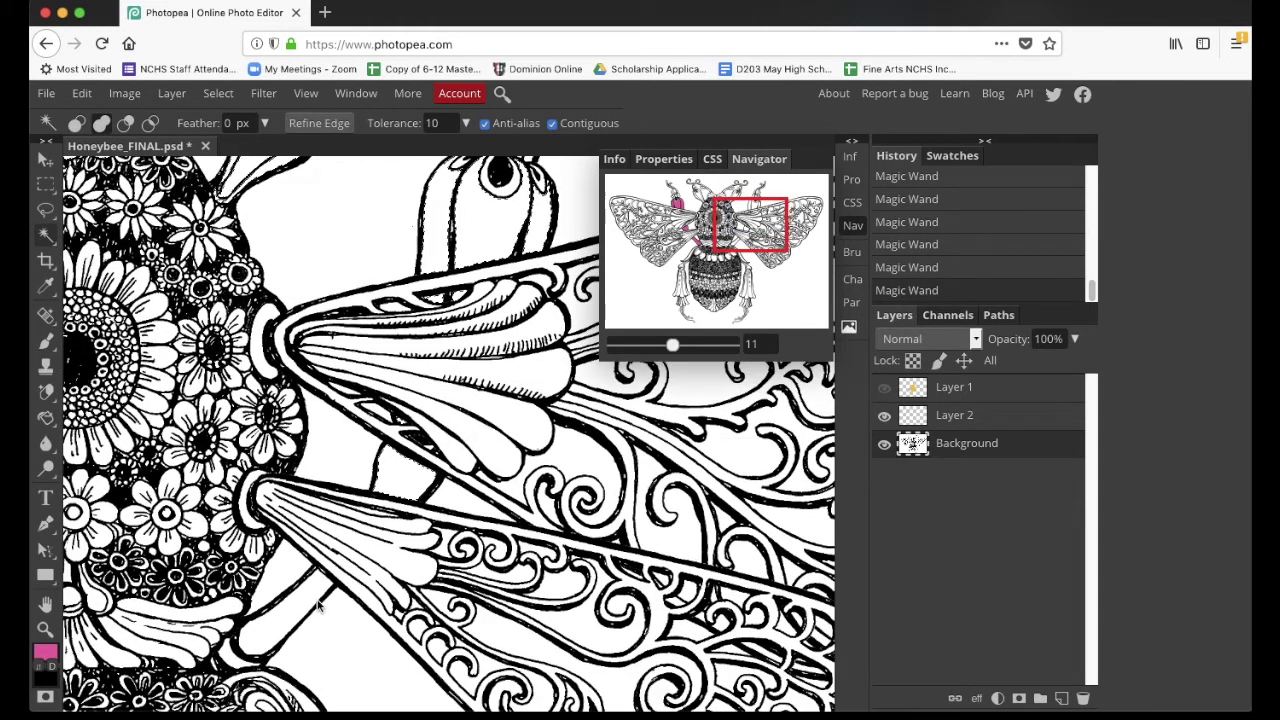
key(shift)
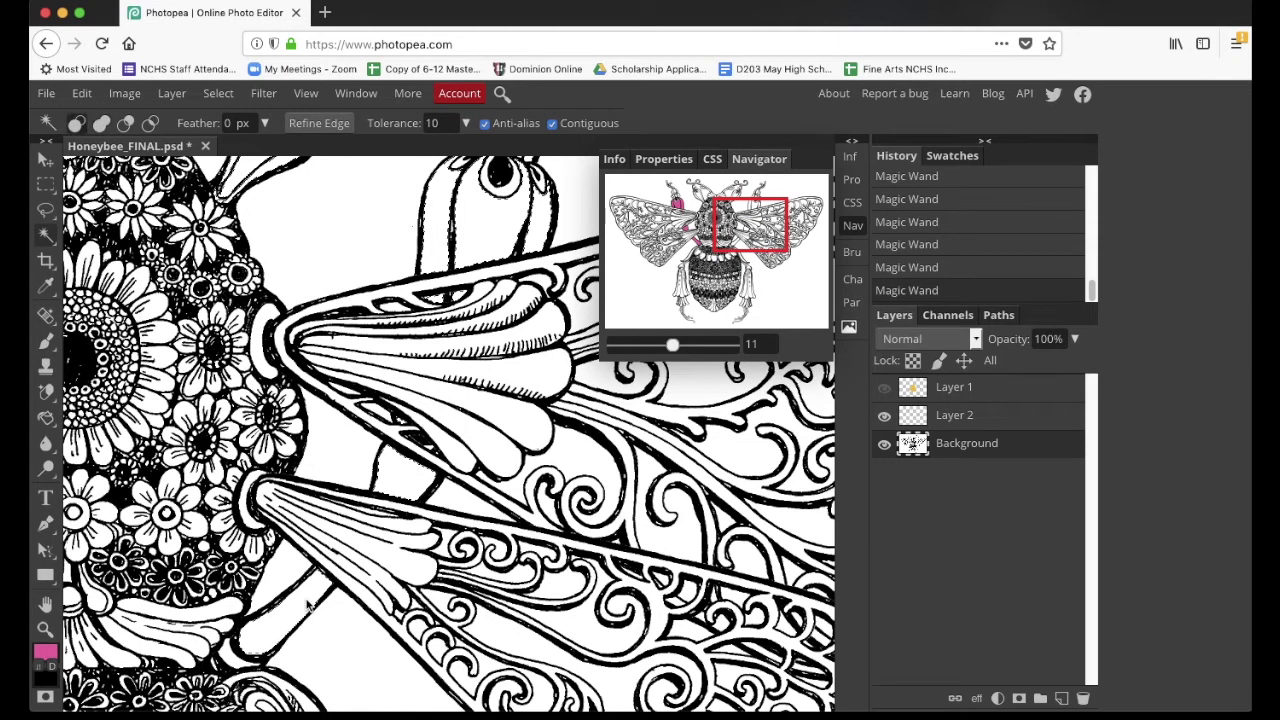
- Paint Bucket the selected leg and antenna areas pink on Layer 2, then zoom out
click(955, 424)
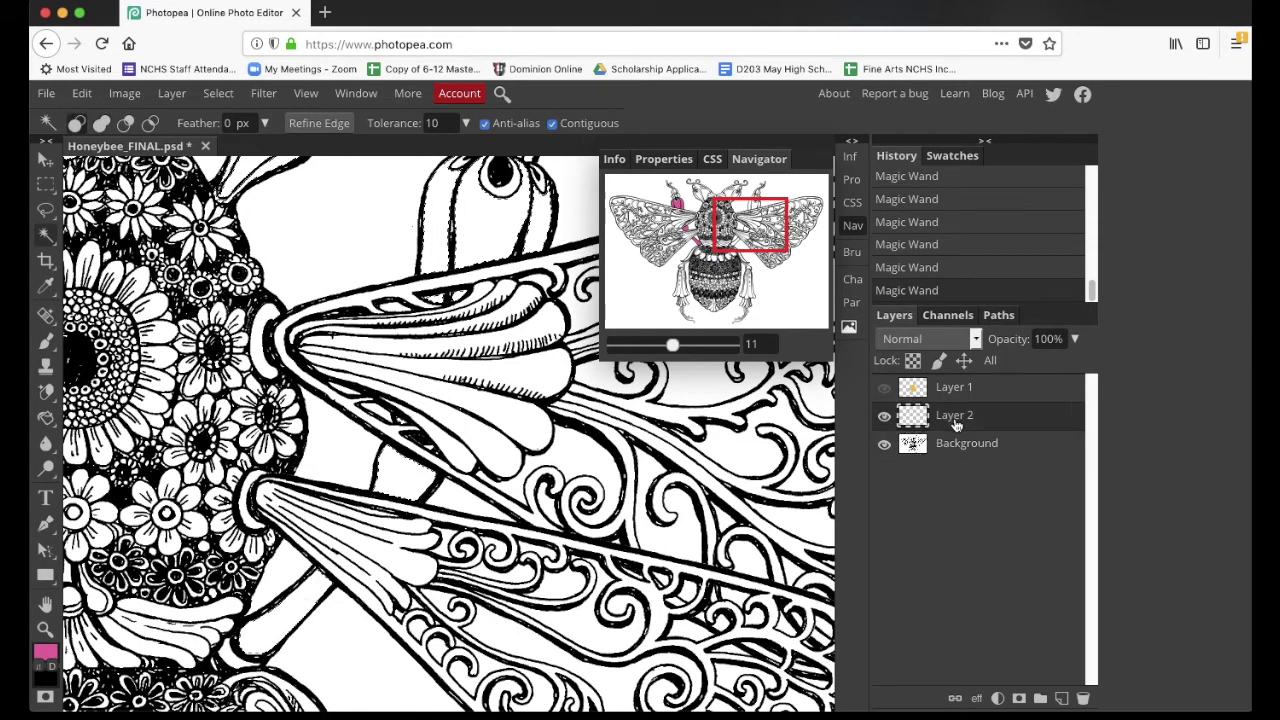
click(48, 418)
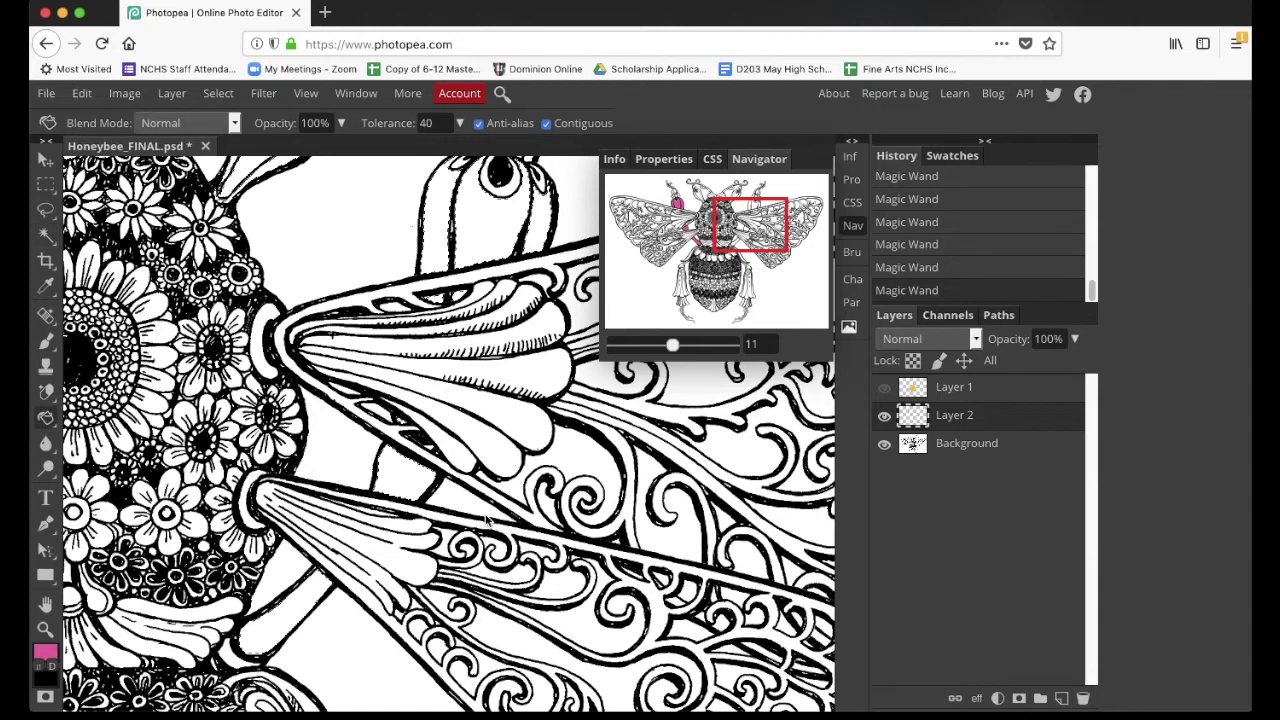
click(398, 478)
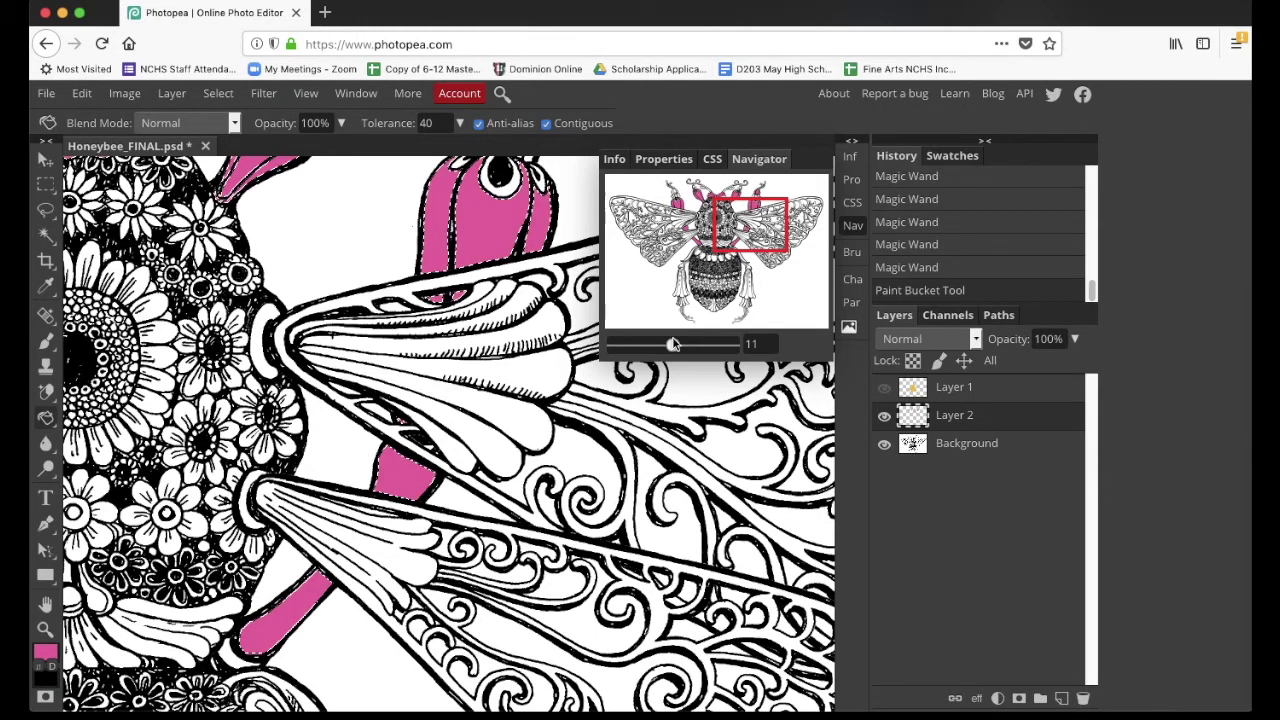
drag(672, 346, 664, 347)
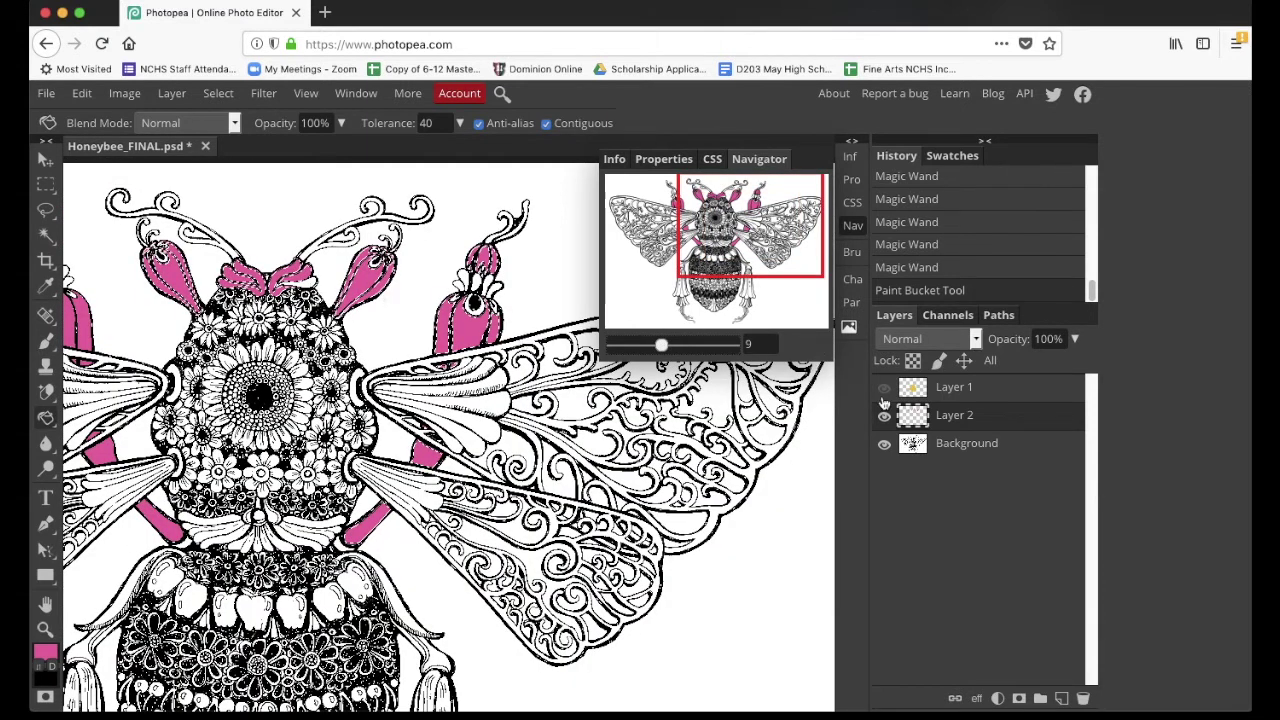
click(886, 389)
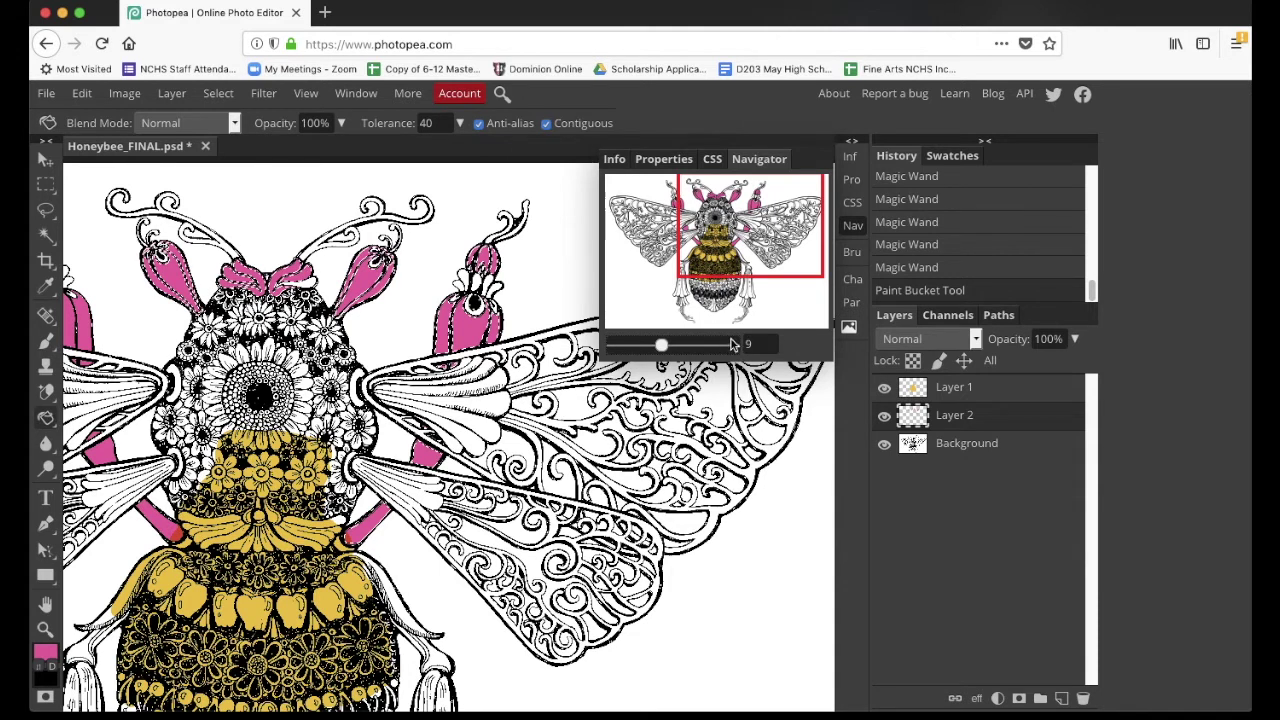
- Zoom in on the wing and leg area with the gold layer visible
drag(663, 346, 675, 346)
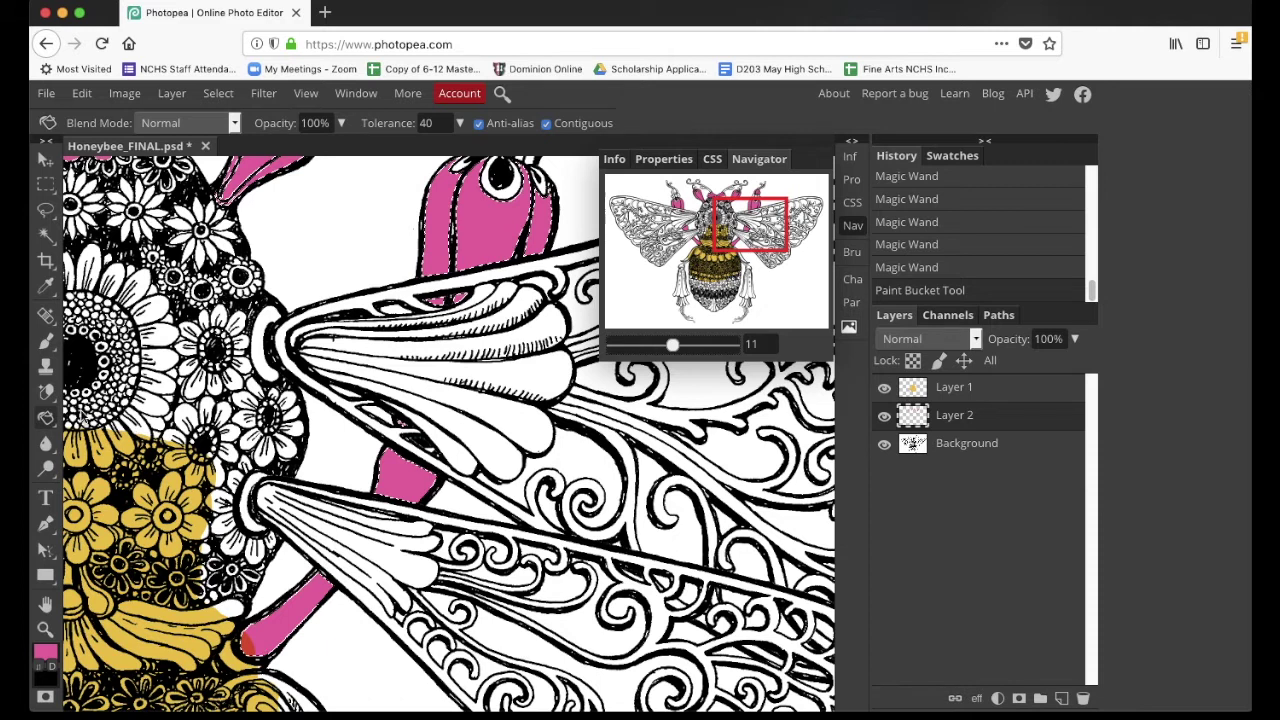
- Erase the reddish gold overlaps on the left leg from Layer 1 with the Eraser Tool
click(45, 393)
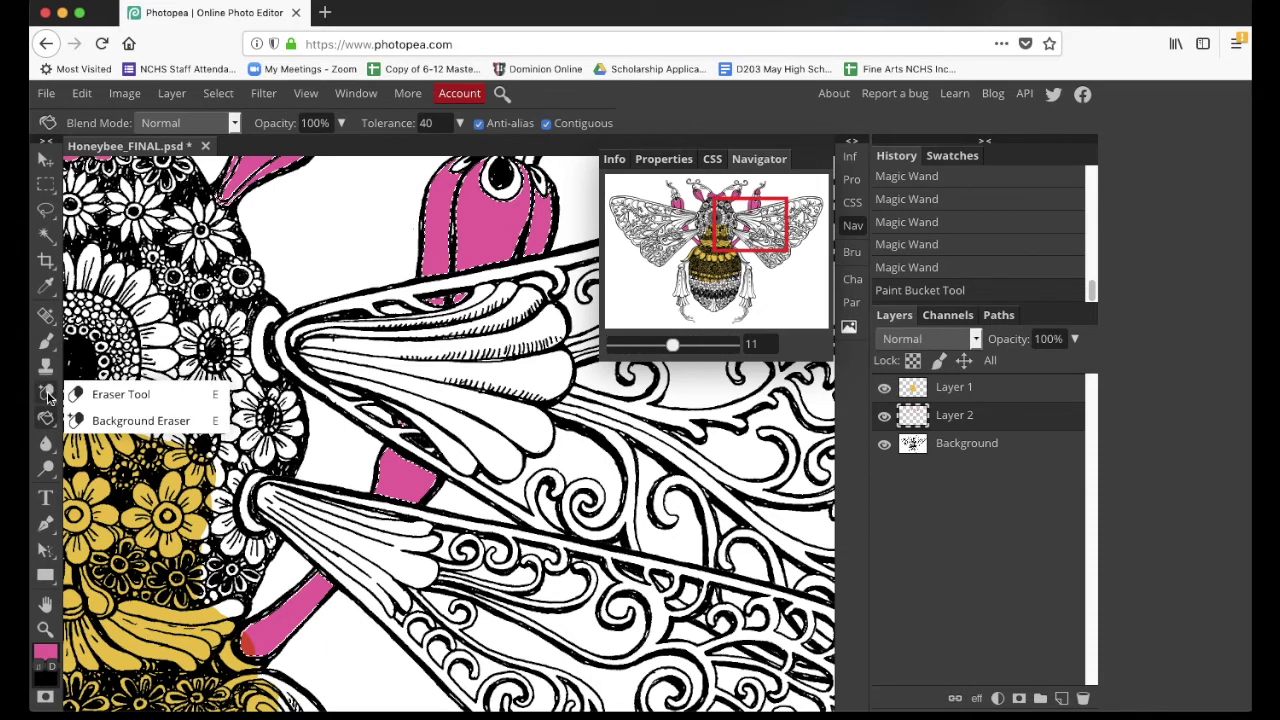
click(89, 393)
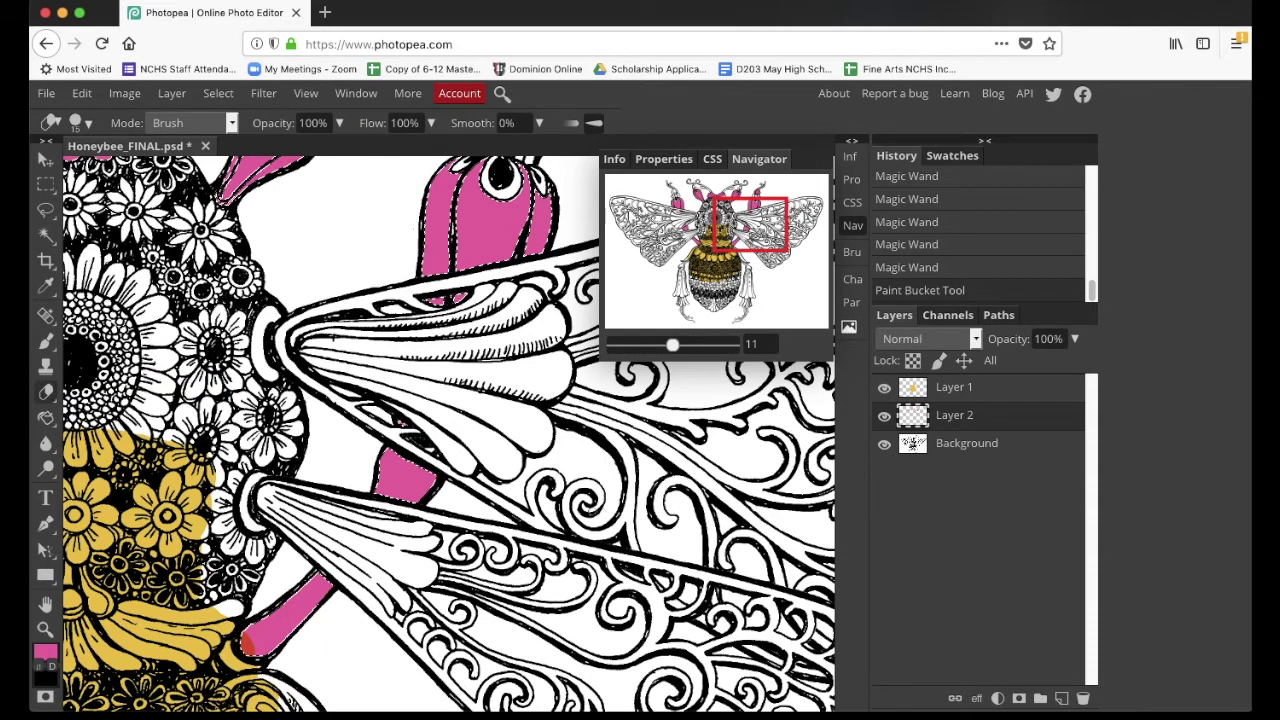
click(957, 392)
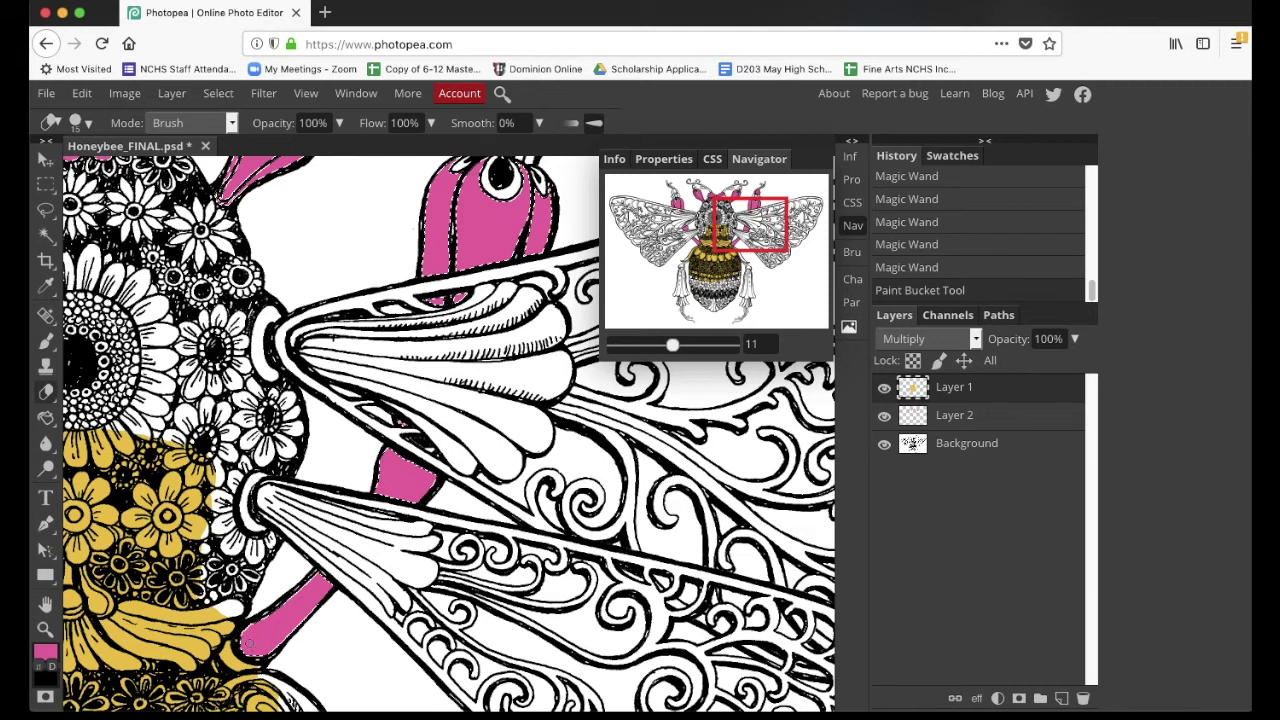
click(252, 645)
scroll(257, 613, left, 5)
scroll(257, 613, down, 2)
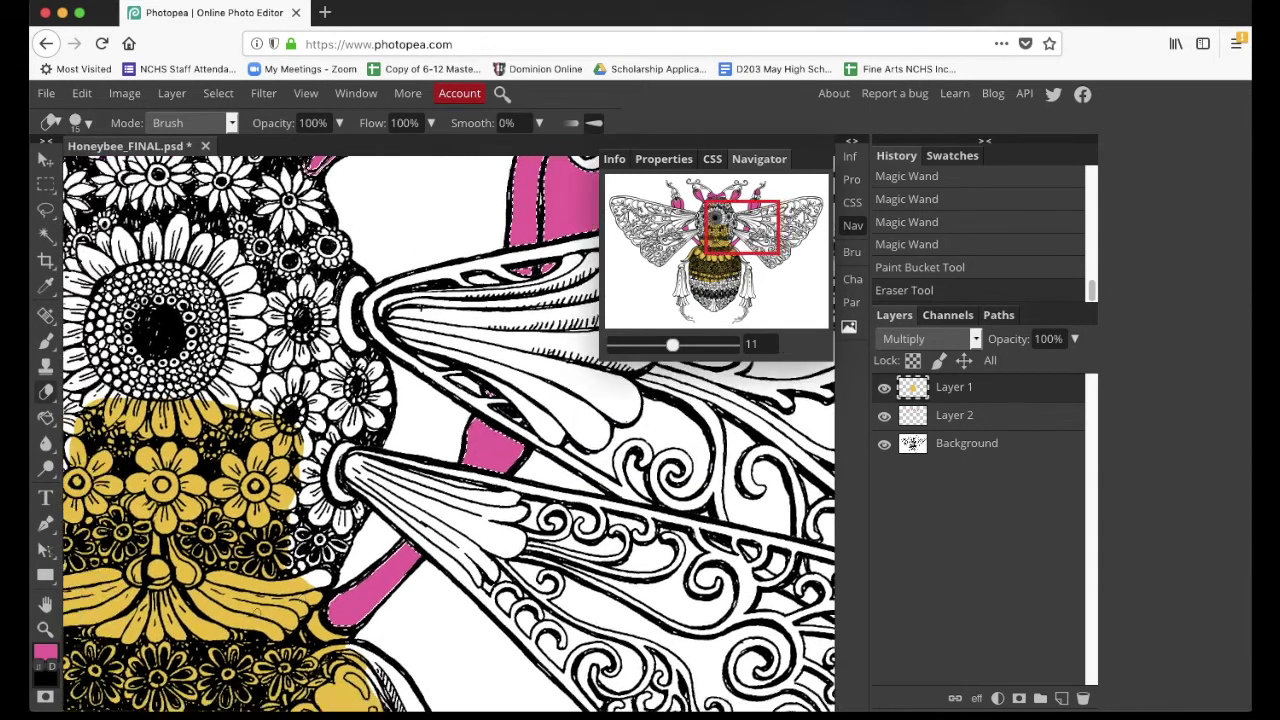
scroll(257, 613, left, 5)
scroll(257, 613, down, 2)
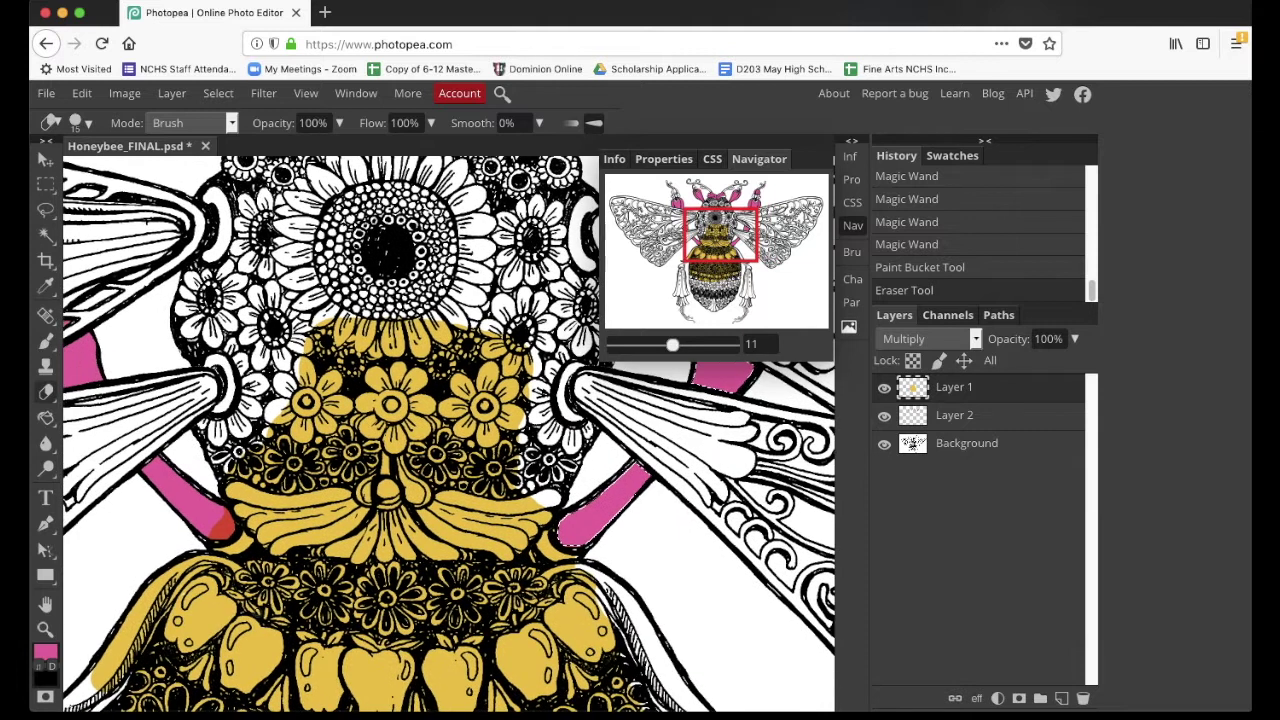
scroll(256, 613, left, 1)
scroll(256, 613, down, 1)
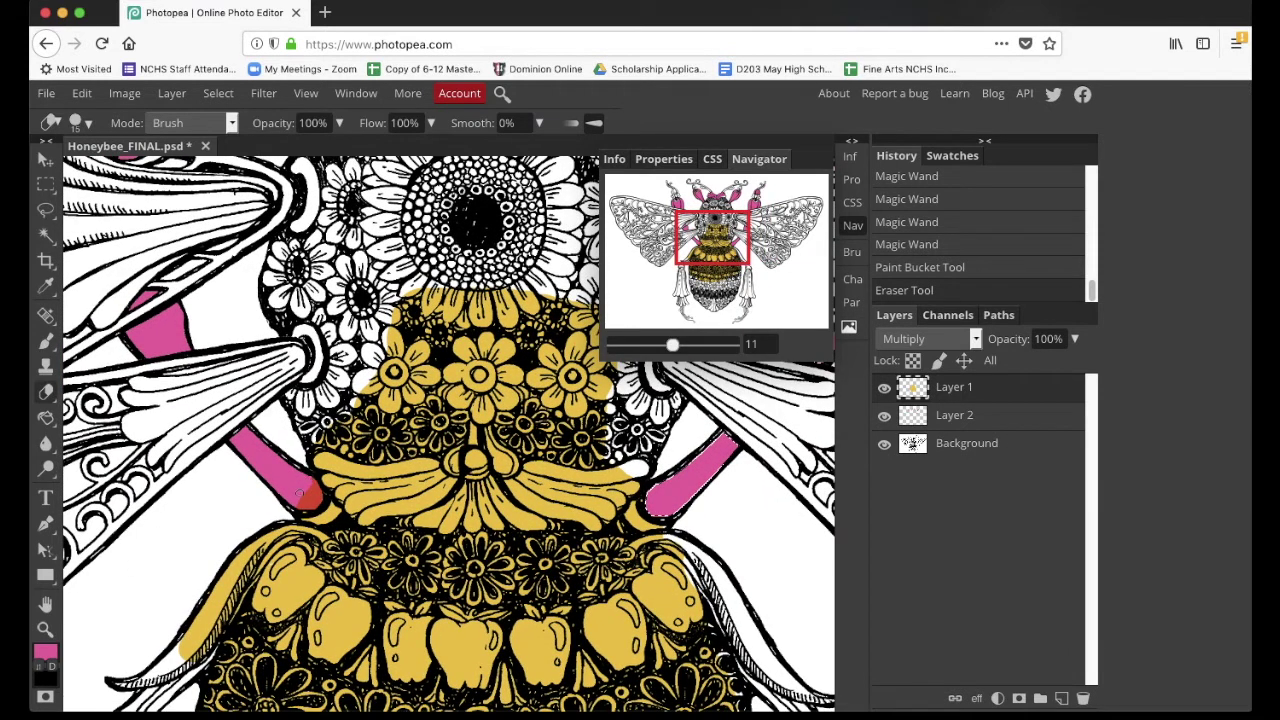
click(299, 494)
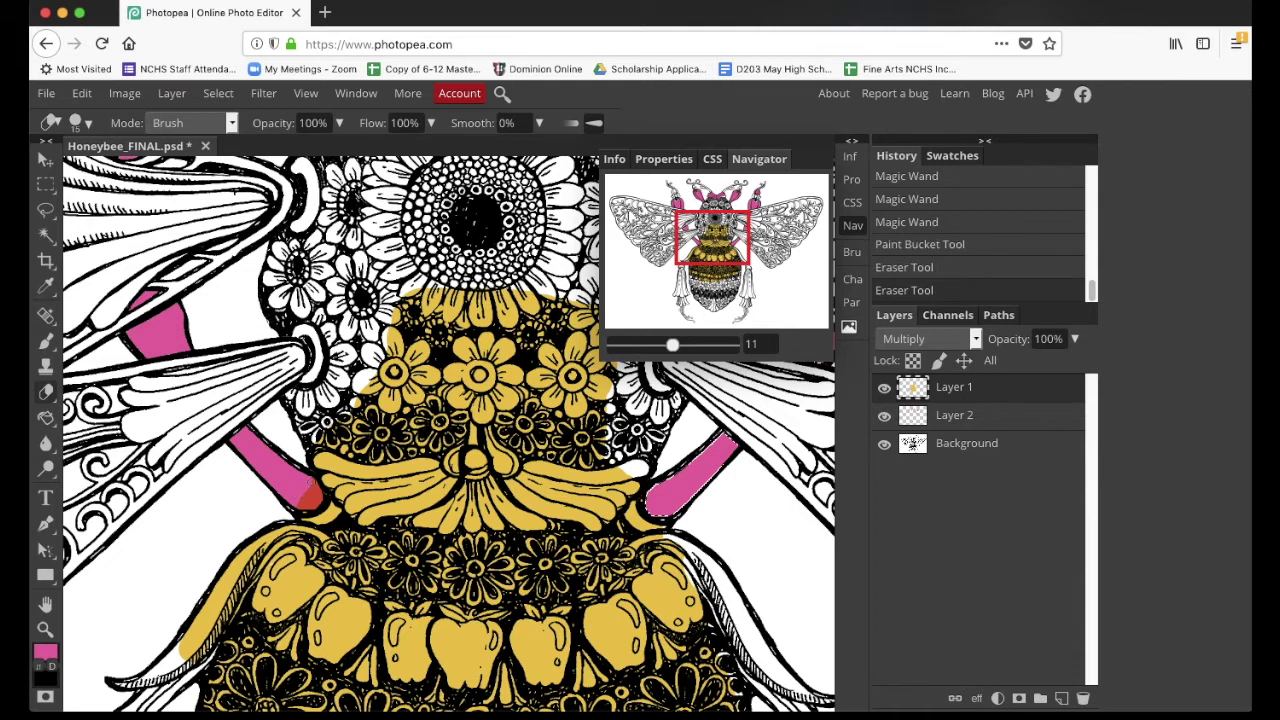
click(309, 490)
click(303, 491)
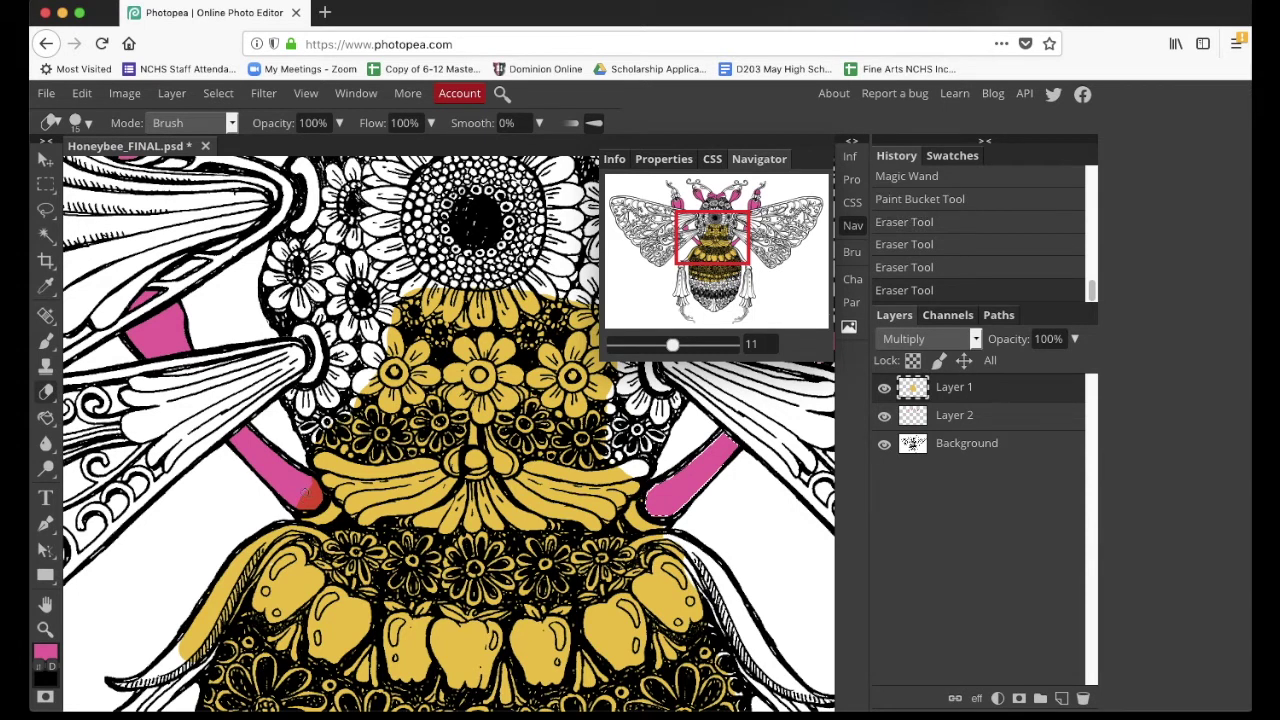
click(307, 497)
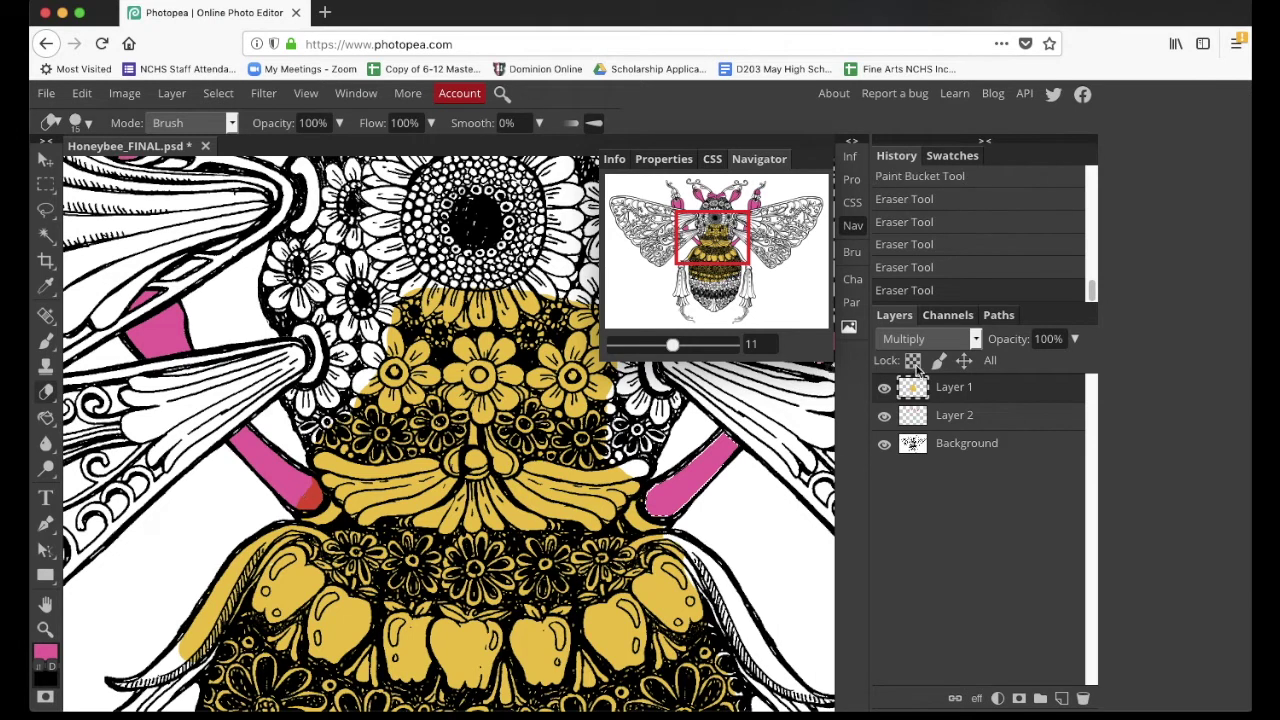
click(308, 496)
- Deselect, erase one more stray gold spot, and zoom in closer on the body
click(216, 93)
click(228, 143)
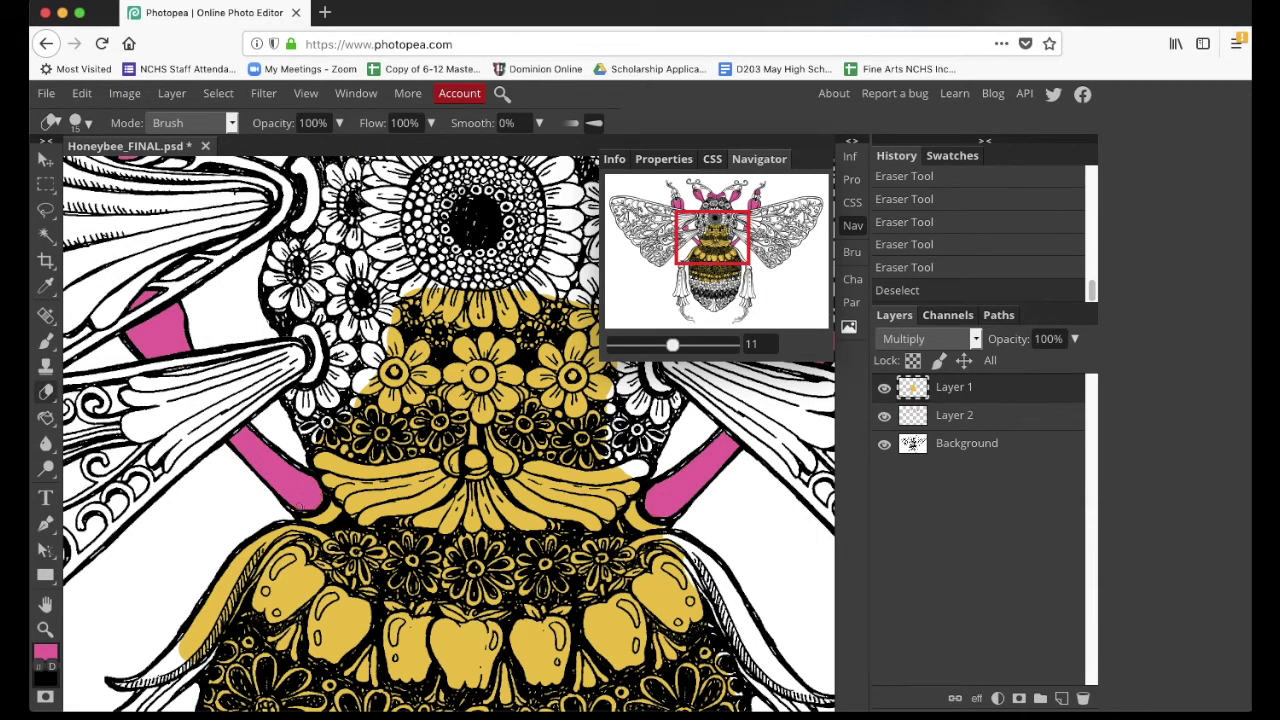
click(285, 493)
click(219, 94)
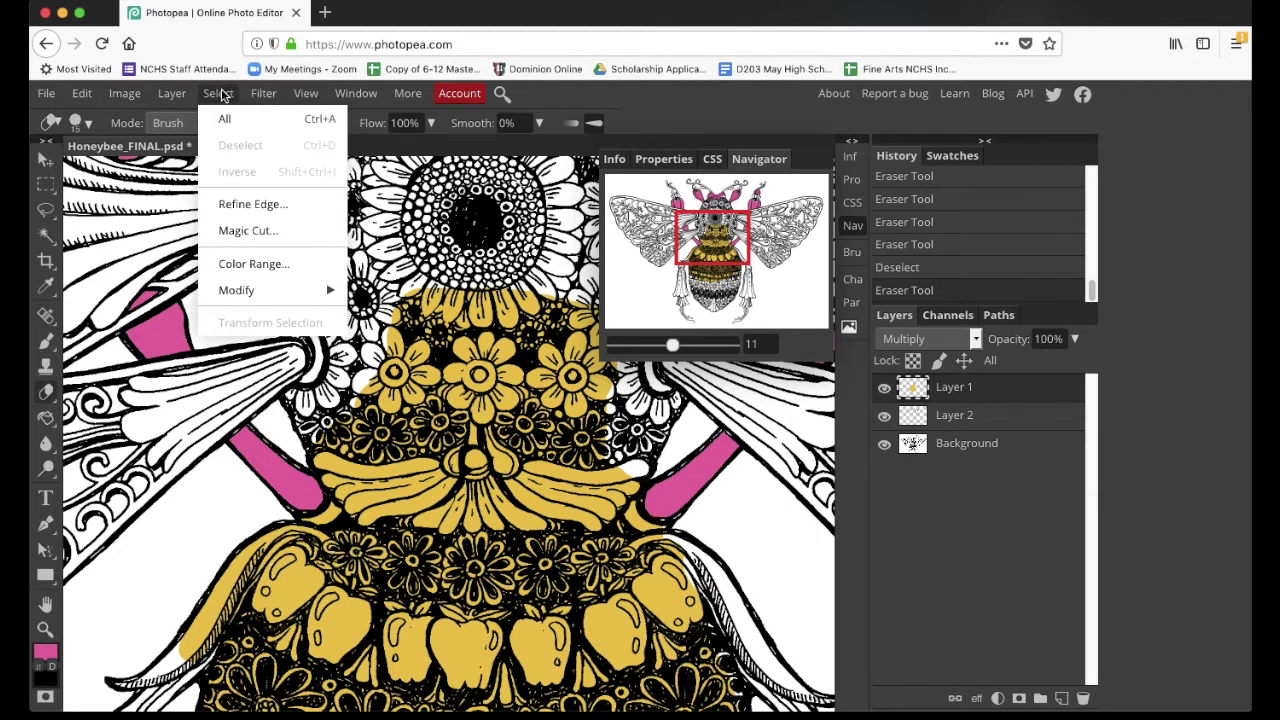
click(221, 94)
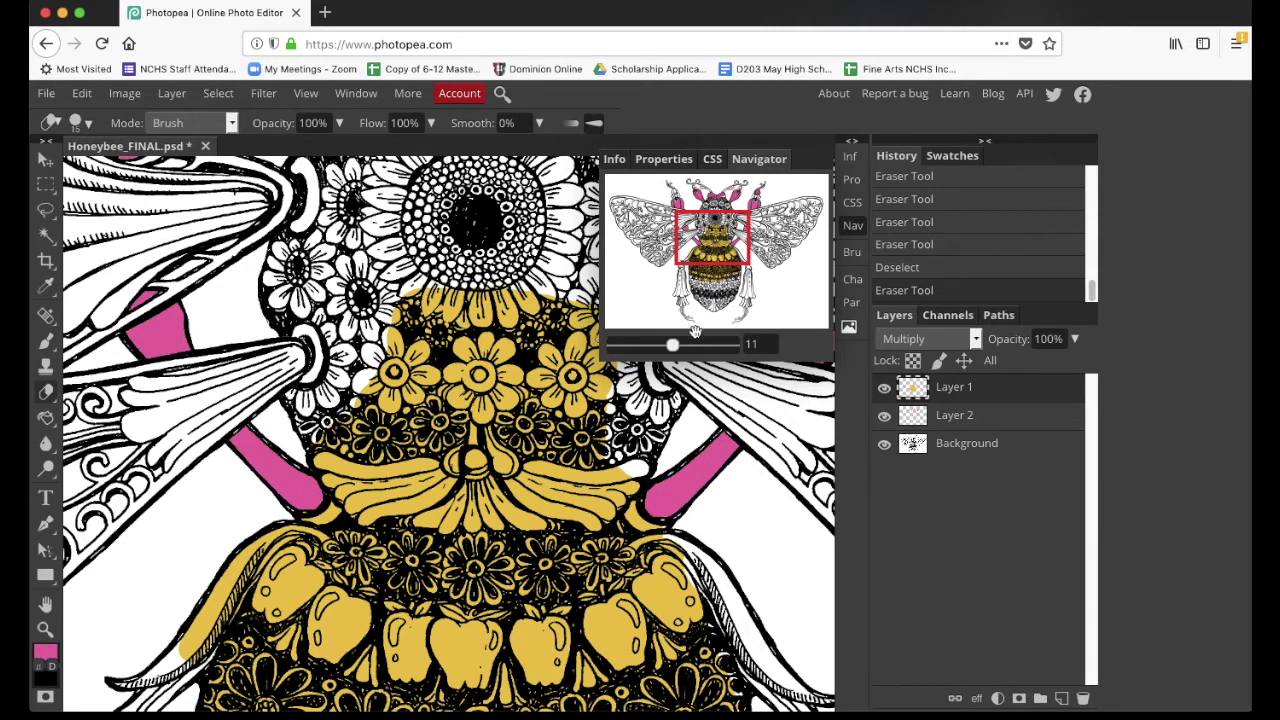
mouse_move(672, 345)
mouse_down()
mouse_move(685, 345)
mouse_move(665, 348)
mouse_up()
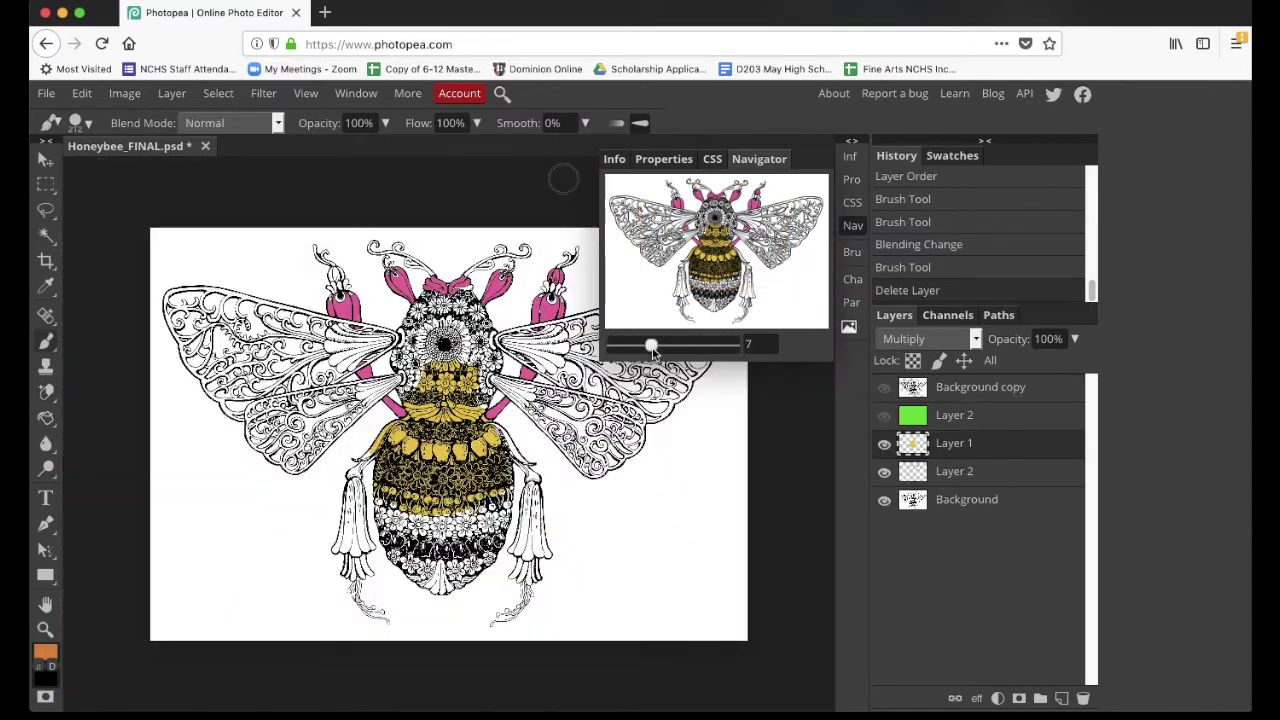
- Sample the bee's gold f0c928 with the Eyedropper as the foreground colour and confirm it
drag(650, 346, 662, 347)
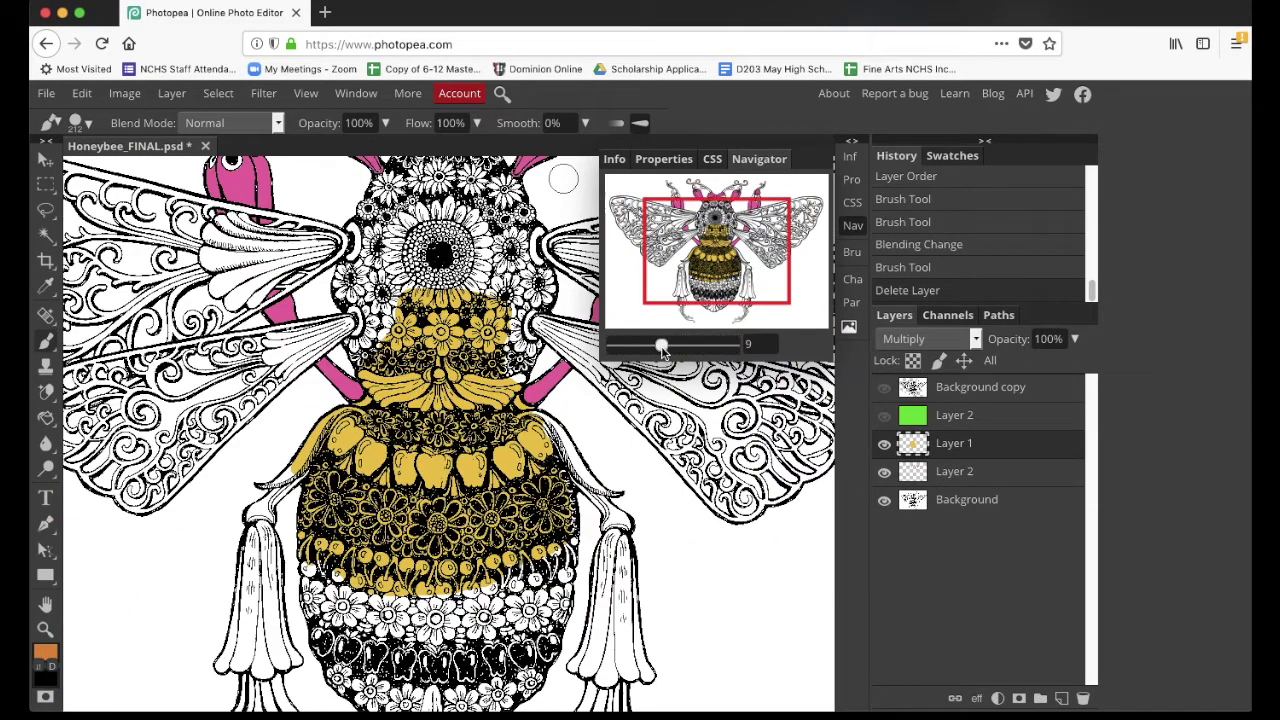
right_click(44, 289)
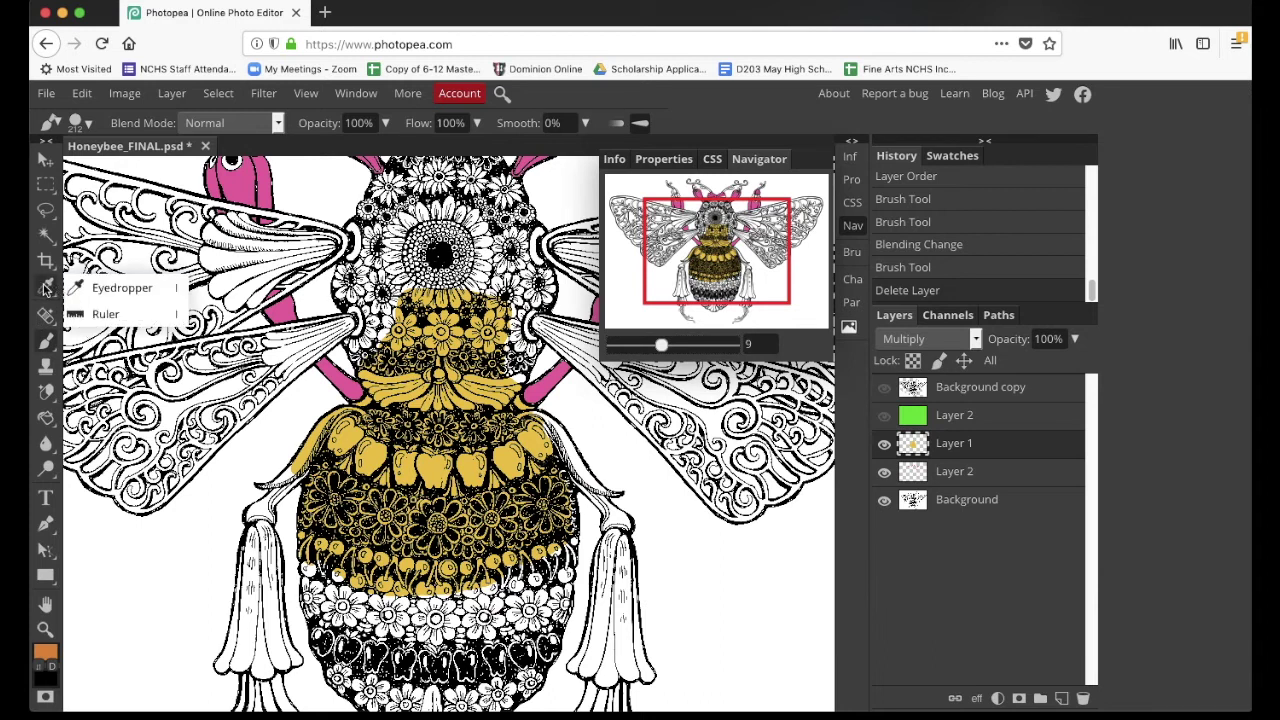
click(112, 288)
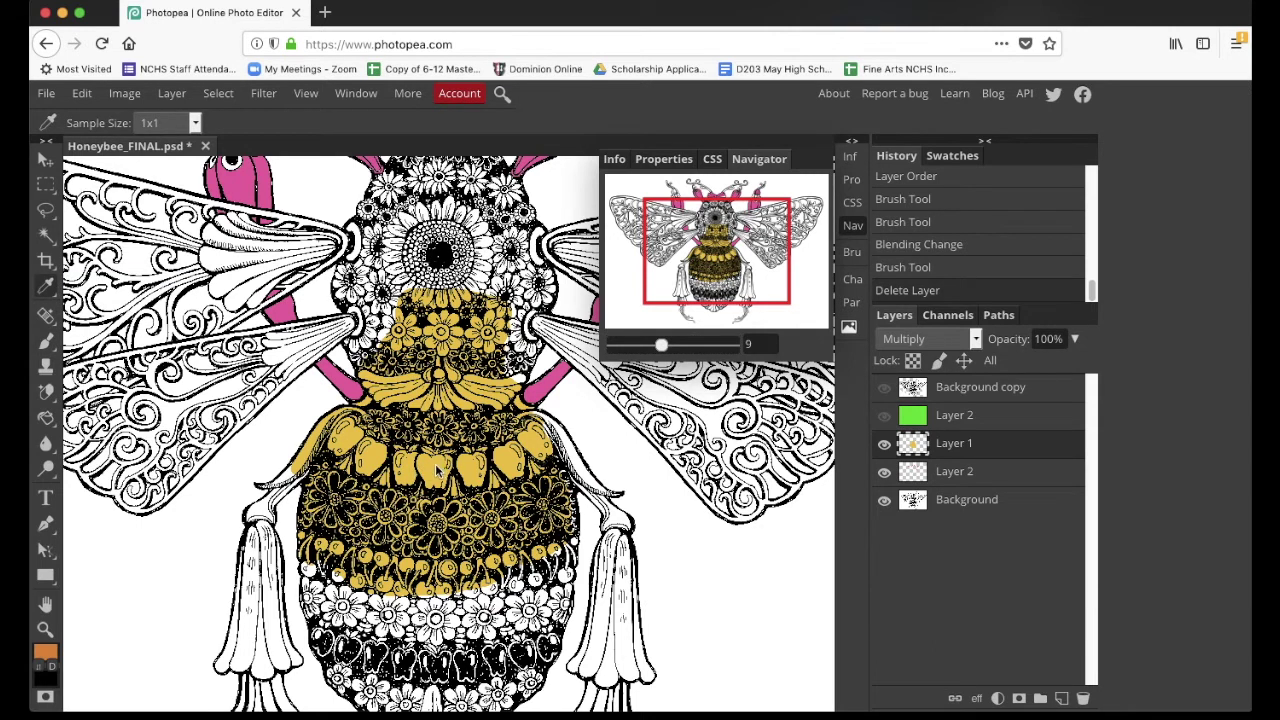
click(437, 470)
click(45, 656)
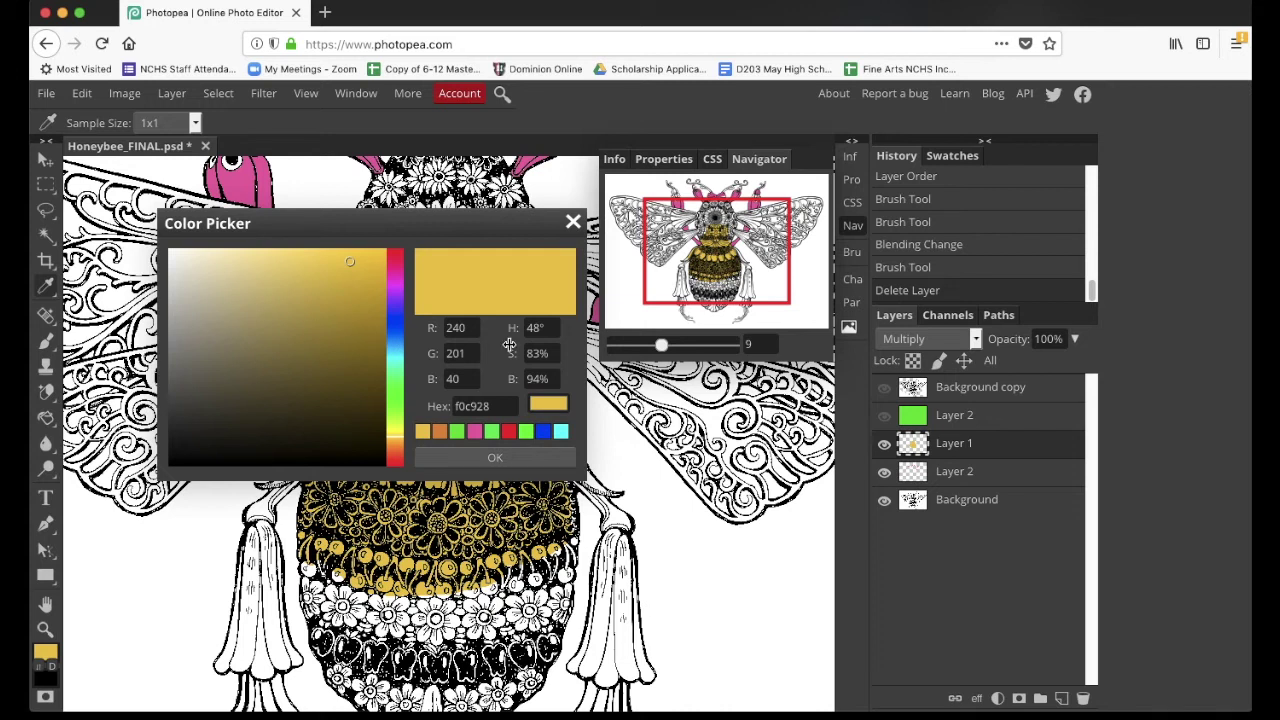
click(502, 453)
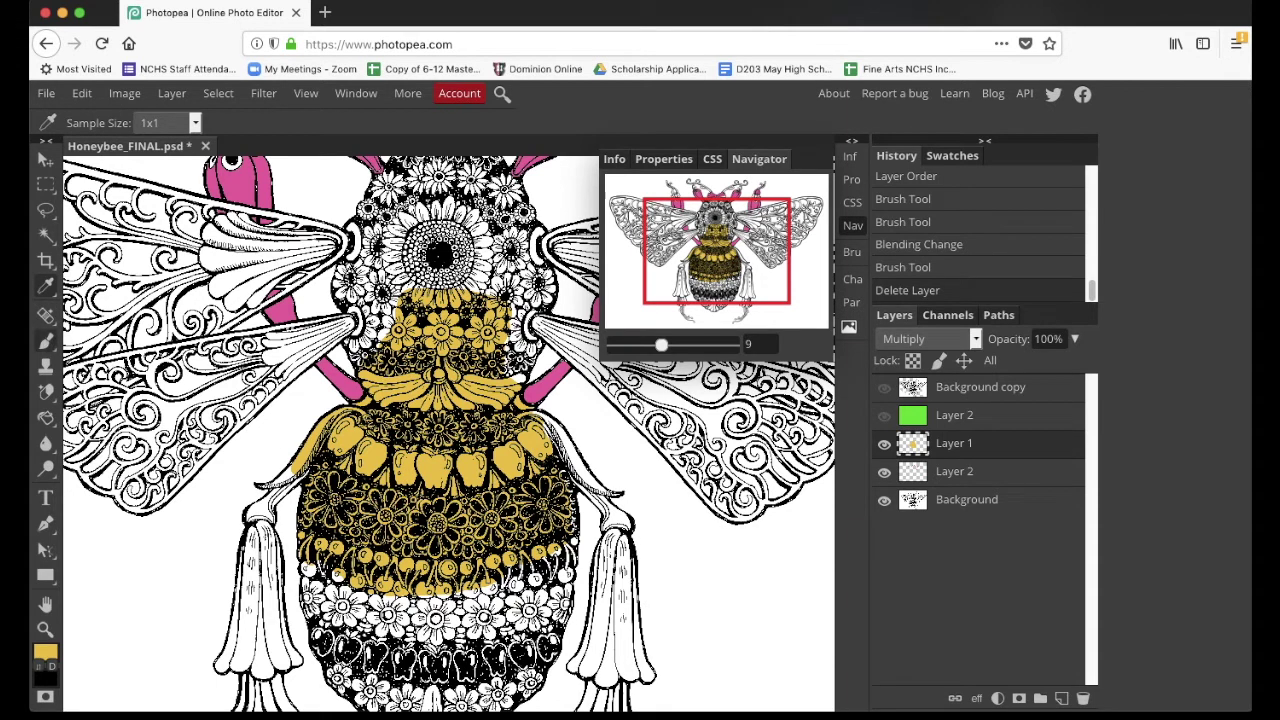
click(45, 340)
scroll(335, 440, down, 5)
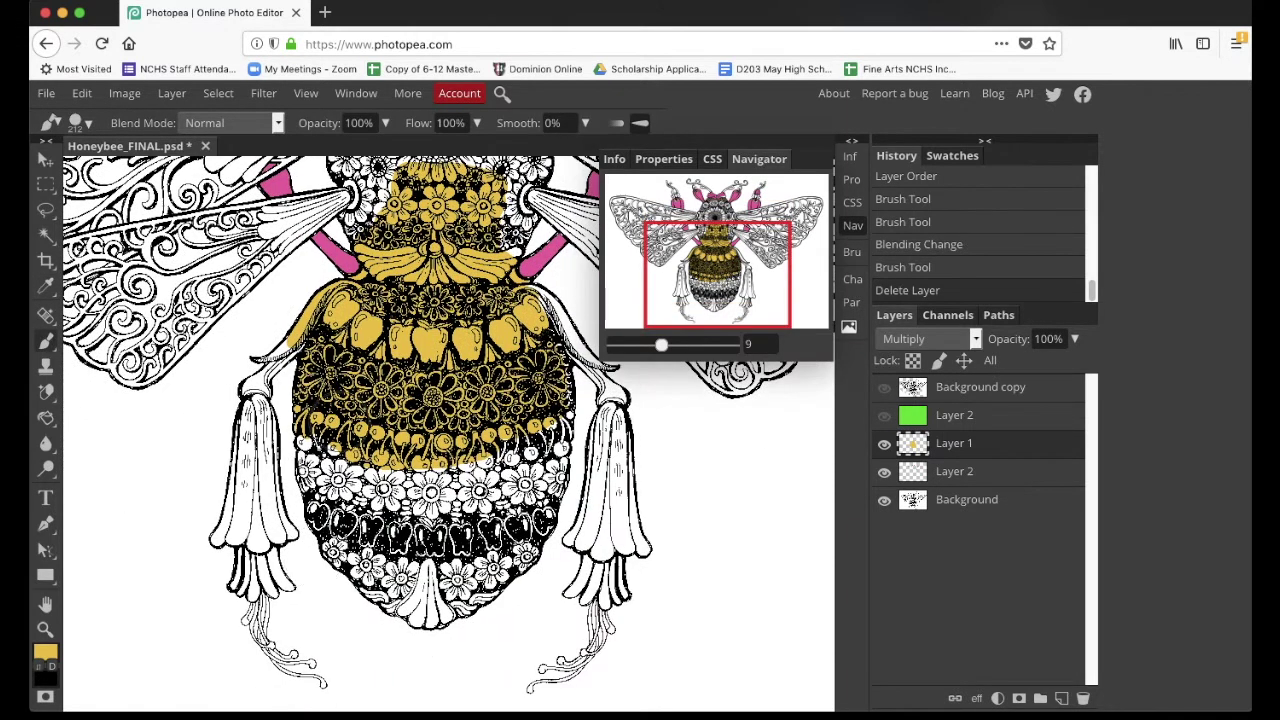
- Brush gold strokes over the lower-left body flowers and abdomen on Layer 1
mouse_move(345, 430)
mouse_down()
mouse_move(330, 480)
mouse_move(310, 455)
mouse_move(305, 470)
mouse_move(330, 490)
mouse_move(325, 505)
mouse_move(350, 510)
mouse_move(350, 540)
mouse_move(330, 525)
mouse_move(410, 590)
mouse_move(365, 580)
mouse_move(440, 605)
mouse_move(425, 590)
mouse_move(395, 605)
mouse_move(445, 600)
mouse_move(430, 615)
mouse_move(450, 575)
mouse_move(490, 570)
mouse_move(510, 525)
mouse_move(535, 545)
mouse_move(530, 500)
mouse_move(545, 485)
mouse_move(530, 480)
mouse_move(515, 525)
mouse_move(555, 445)
mouse_move(520, 450)
mouse_move(555, 370)
mouse_move(510, 330)
mouse_move(490, 443)
mouse_move(450, 500)
mouse_move(380, 480)
mouse_move(400, 510)
mouse_move(440, 470)
mouse_move(400, 540)
mouse_move(430, 550)
mouse_move(476, 405)
mouse_move(420, 397)
mouse_move(425, 380)
mouse_up()
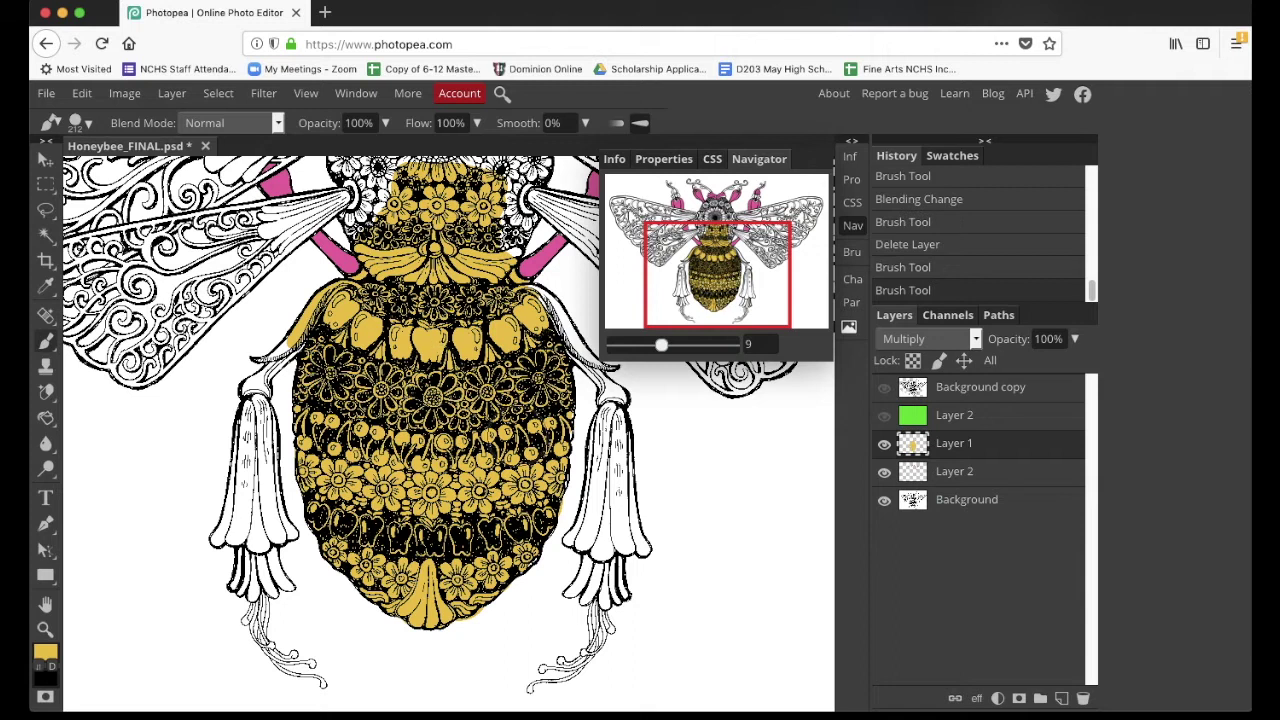
drag(540, 430, 540, 418)
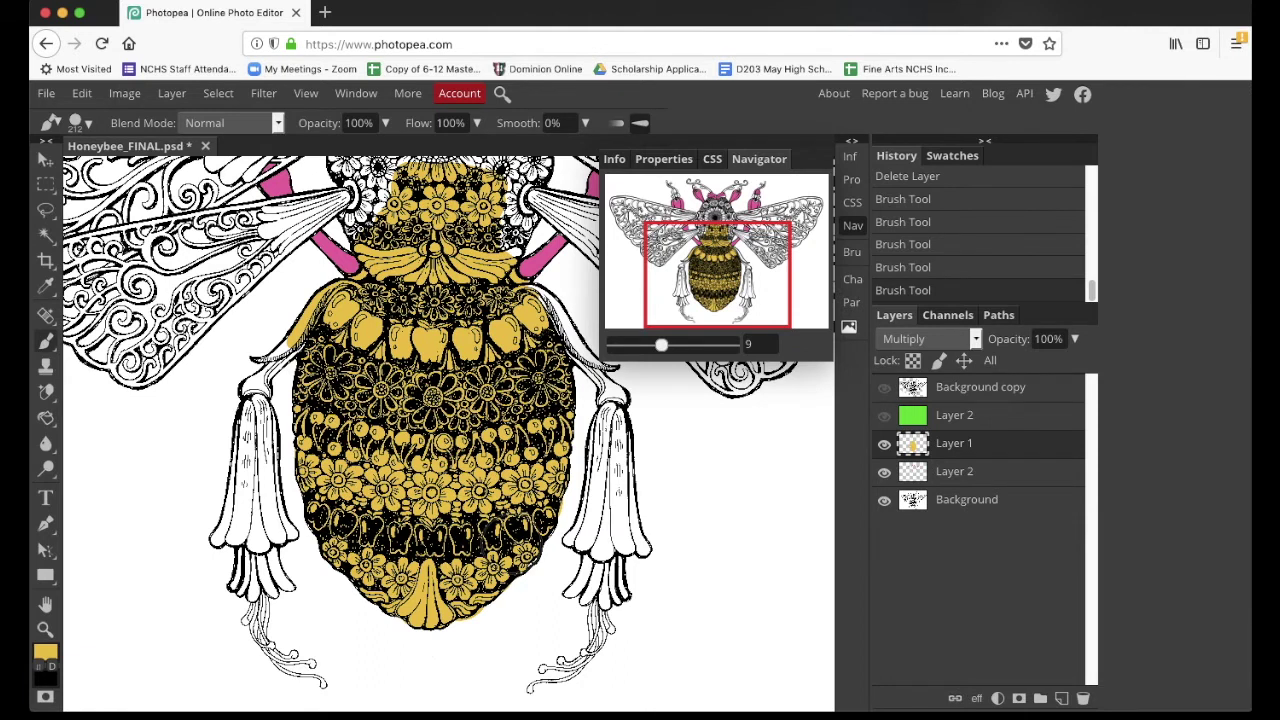
click(496, 540)
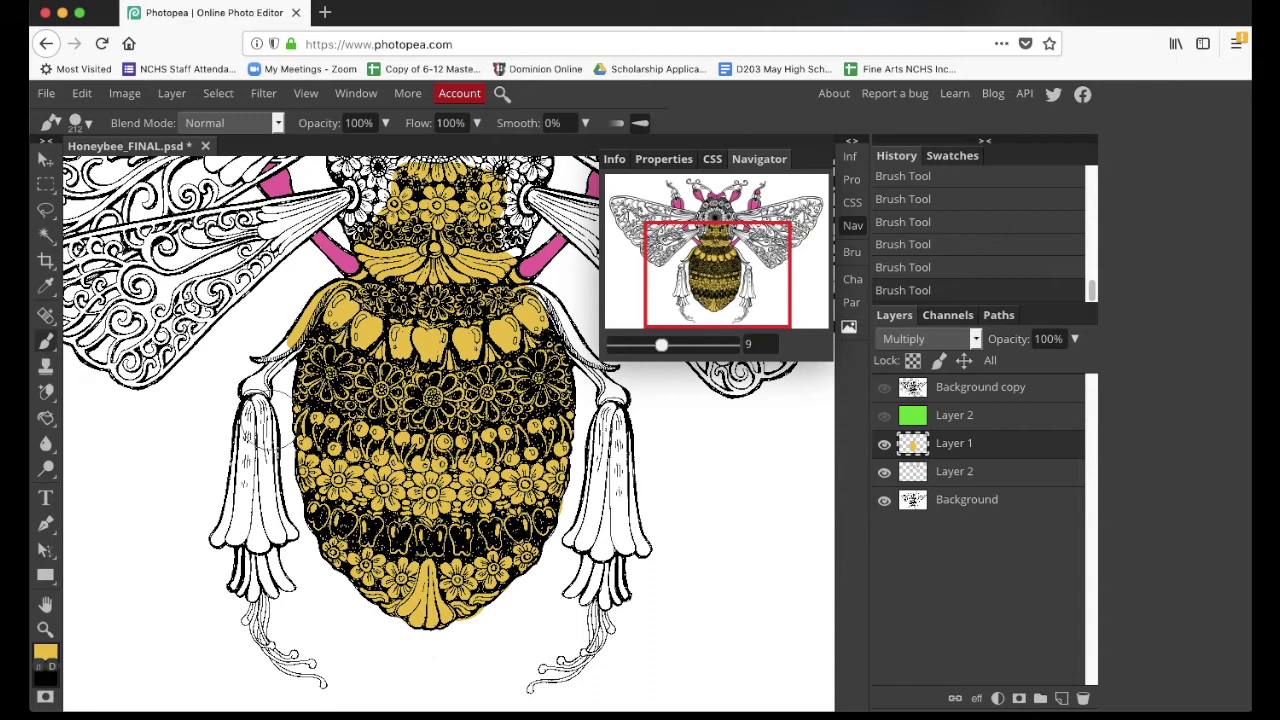
right_click(52, 393)
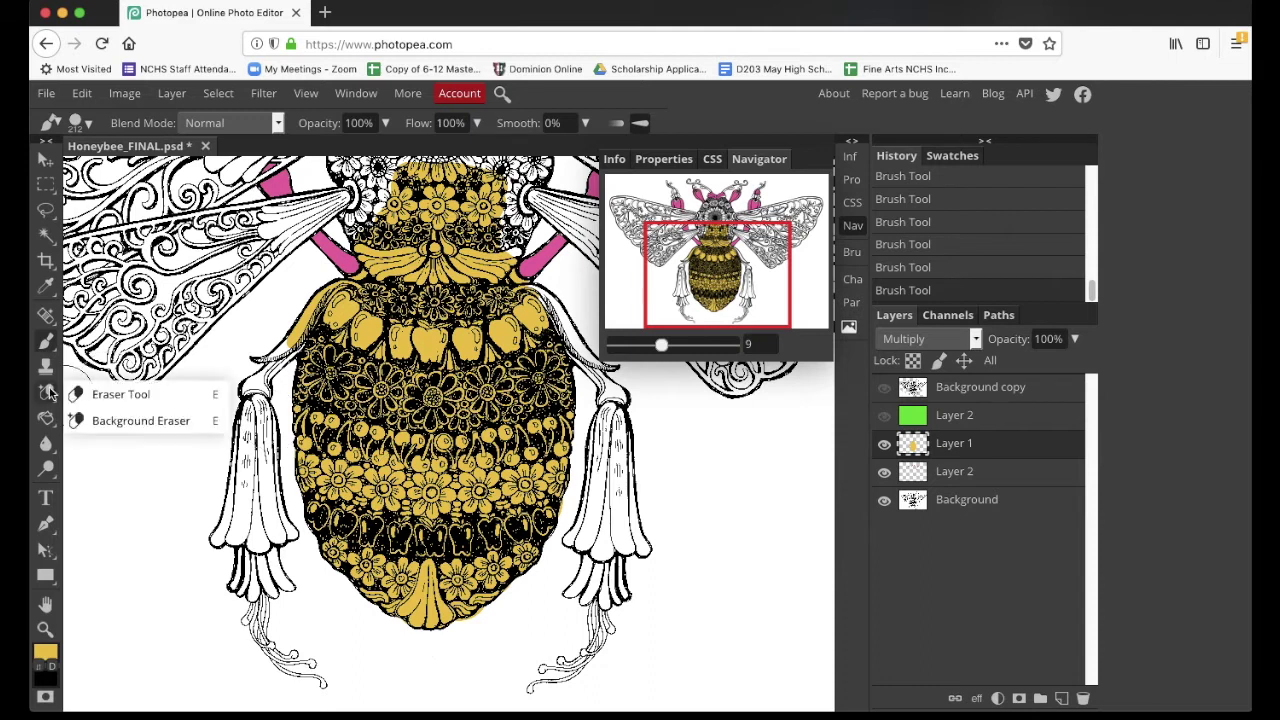
- Erase two stray gold spots around the abdomen with the Eraser Tool
click(110, 394)
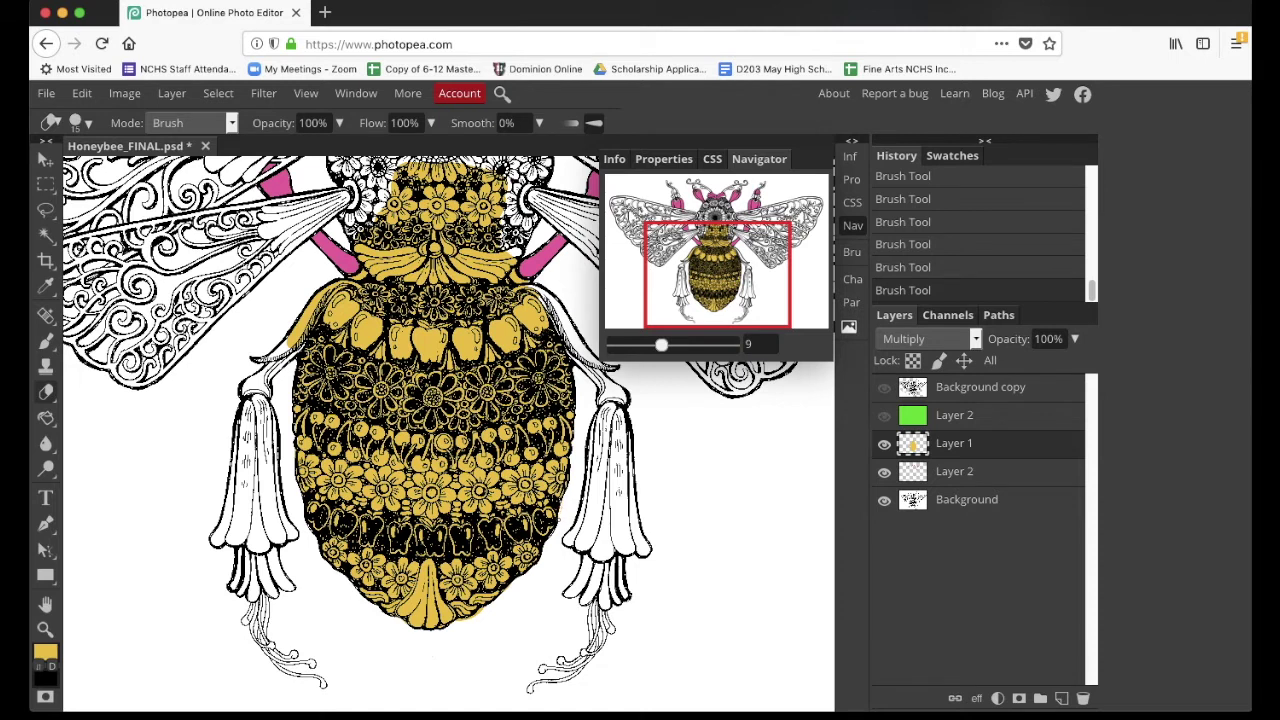
click(504, 594)
click(646, 472)
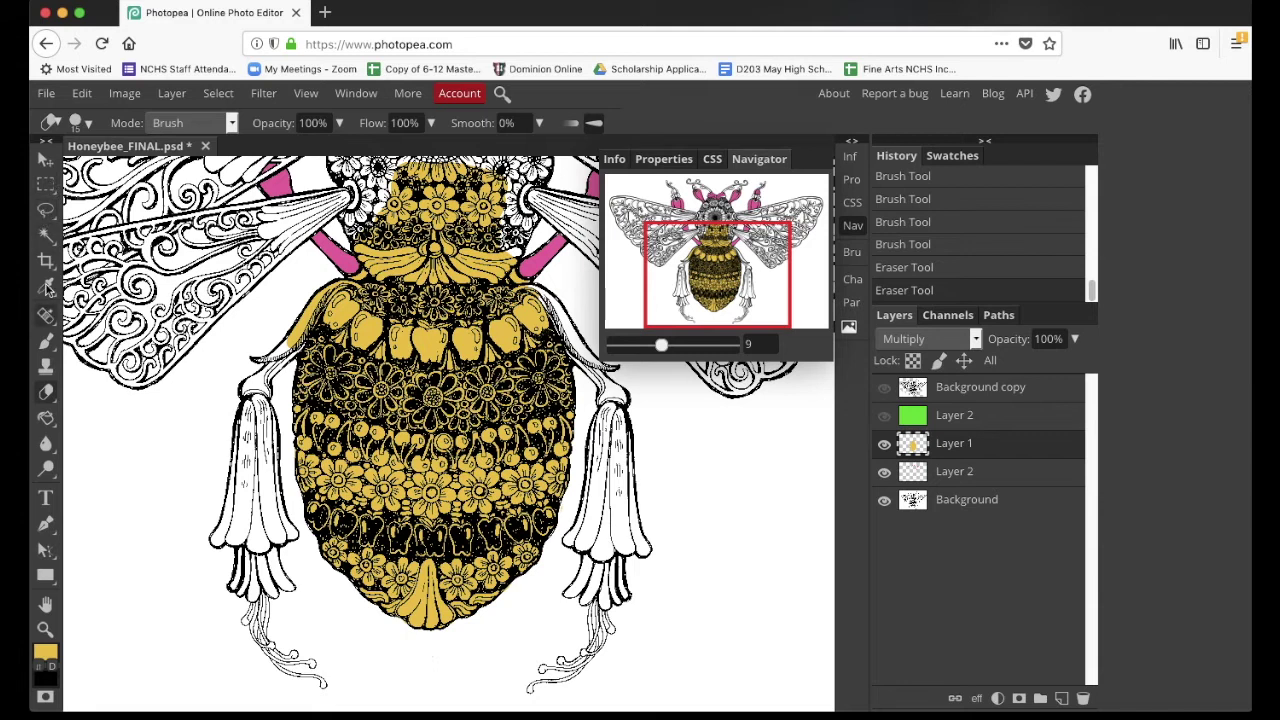
click(172, 93)
- Add a new empty Layer 3 and change the paint colour from gold to orange f08b28
mouse_move(297, 119)
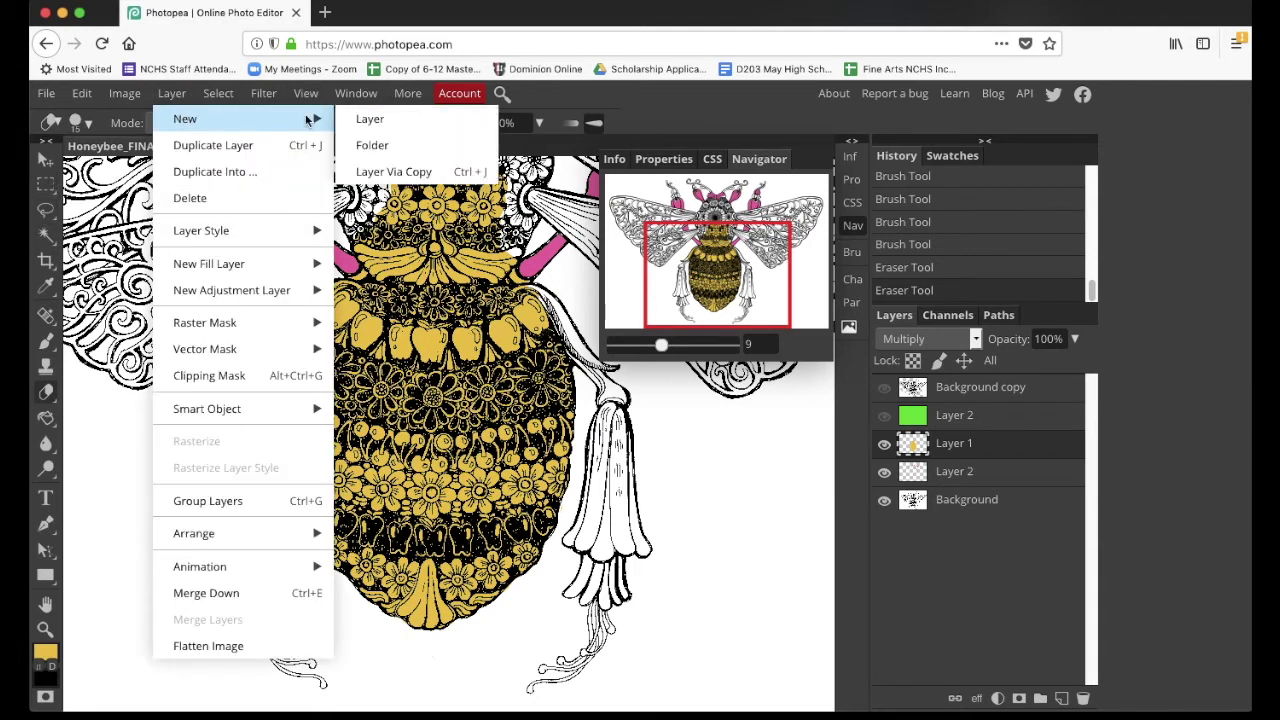
click(368, 119)
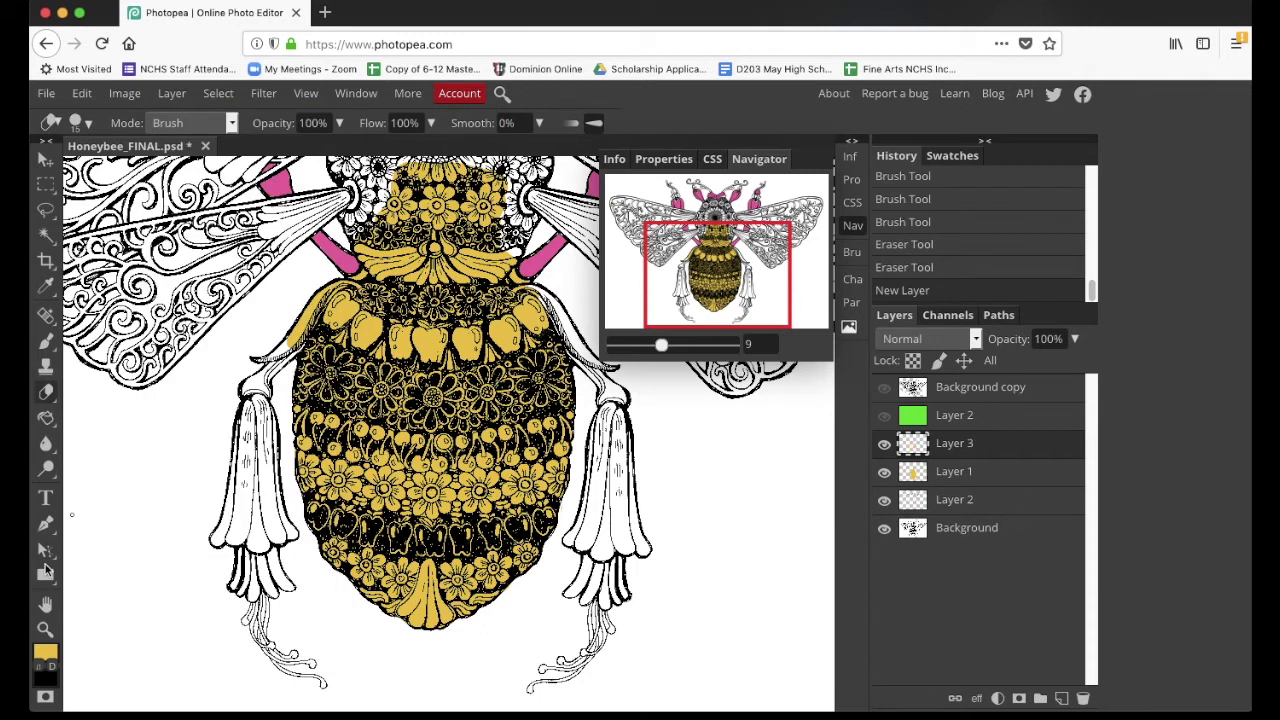
click(46, 656)
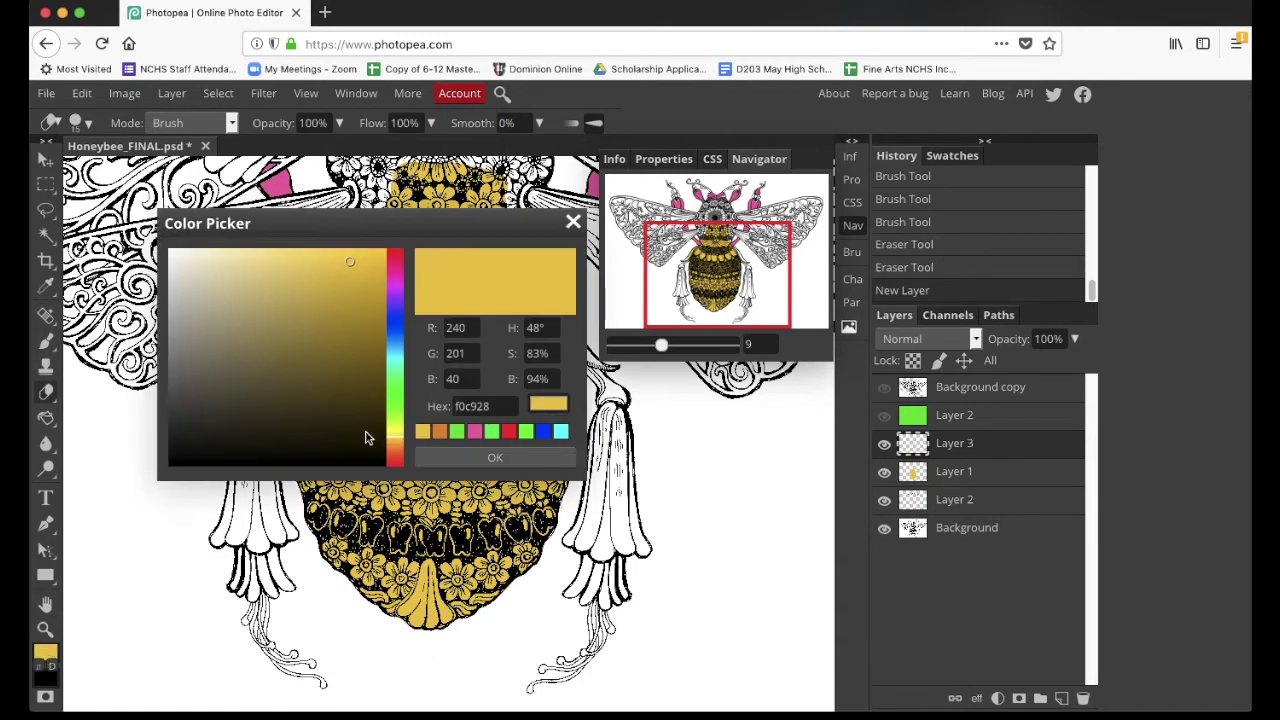
click(396, 450)
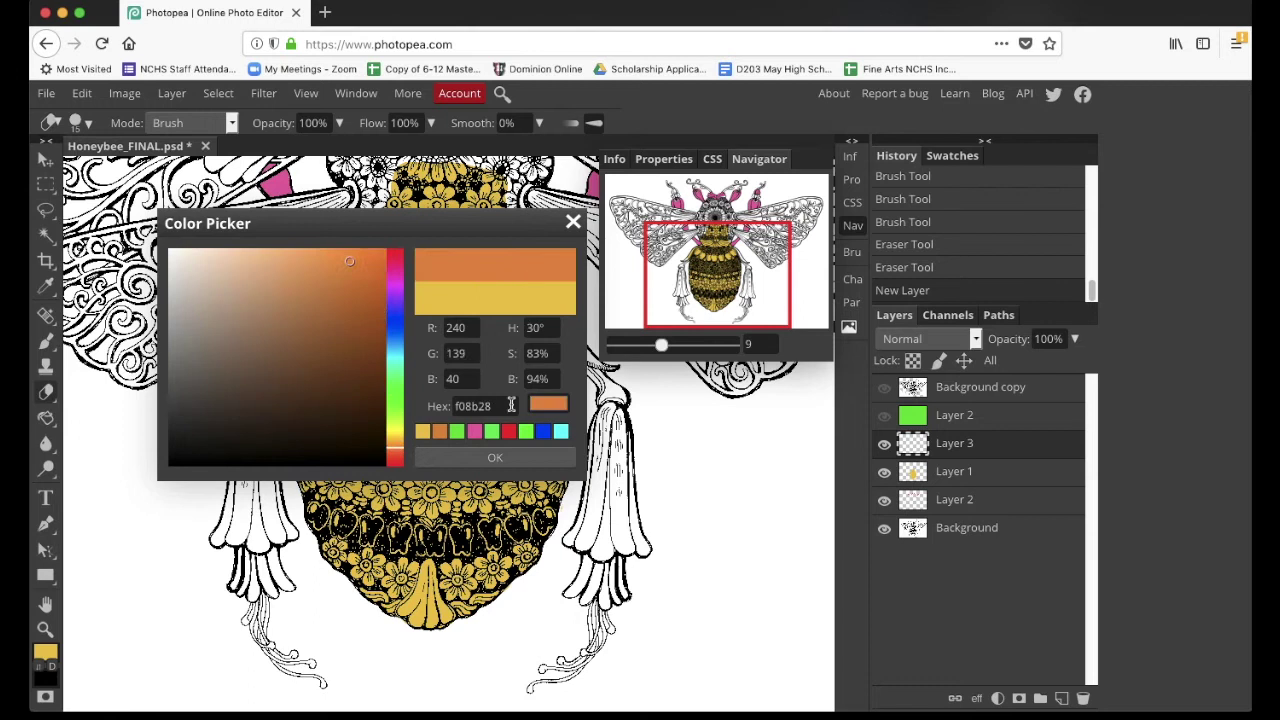
click(494, 457)
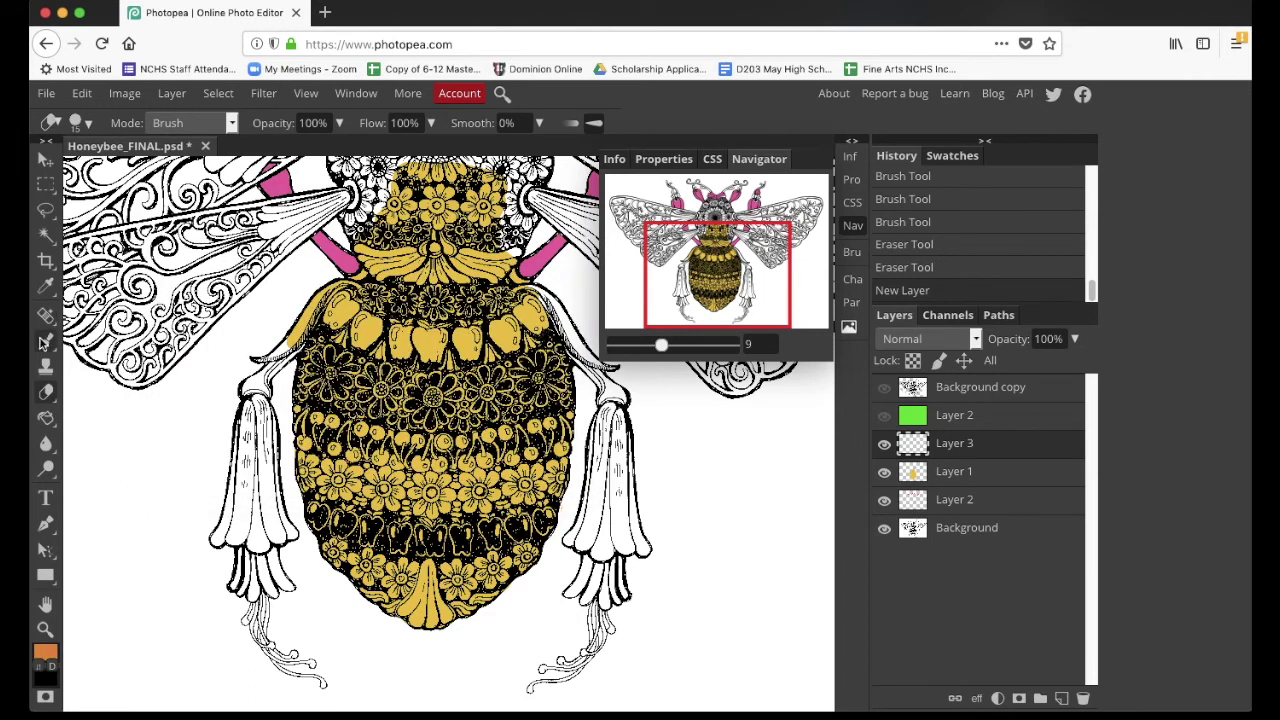
- Brush solid orange paint over the bee's abdomen, including its left edge
key(b)
mouse_move(355, 310)
mouse_down()
mouse_move(323, 396)
mouse_move(334, 510)
mouse_move(381, 571)
mouse_move(431, 600)
mouse_move(474, 576)
mouse_move(527, 515)
mouse_move(542, 364)
mouse_move(518, 324)
mouse_move(360, 308)
mouse_move(446, 310)
mouse_move(508, 348)
mouse_move(528, 400)
mouse_move(496, 543)
mouse_move(445, 585)
mouse_move(385, 563)
mouse_up()
mouse_move(367, 536)
mouse_down()
mouse_move(345, 390)
mouse_move(385, 340)
mouse_move(378, 318)
mouse_up()
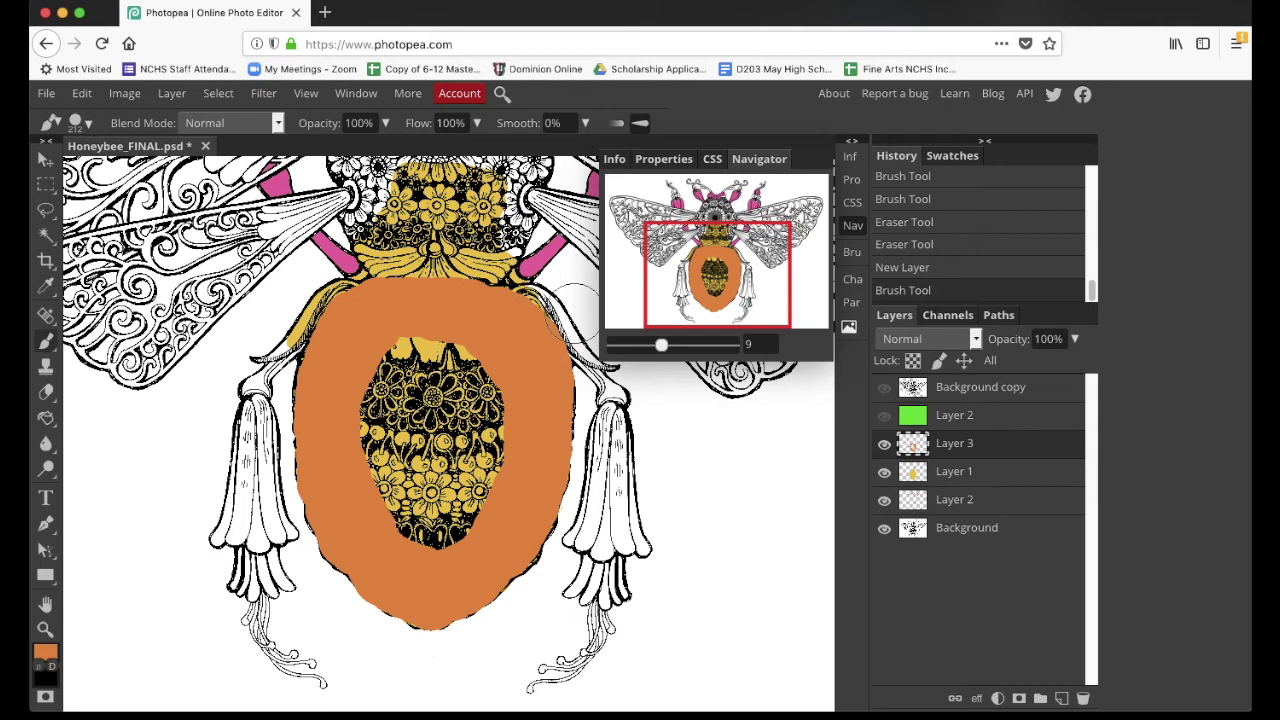
right_click(48, 427)
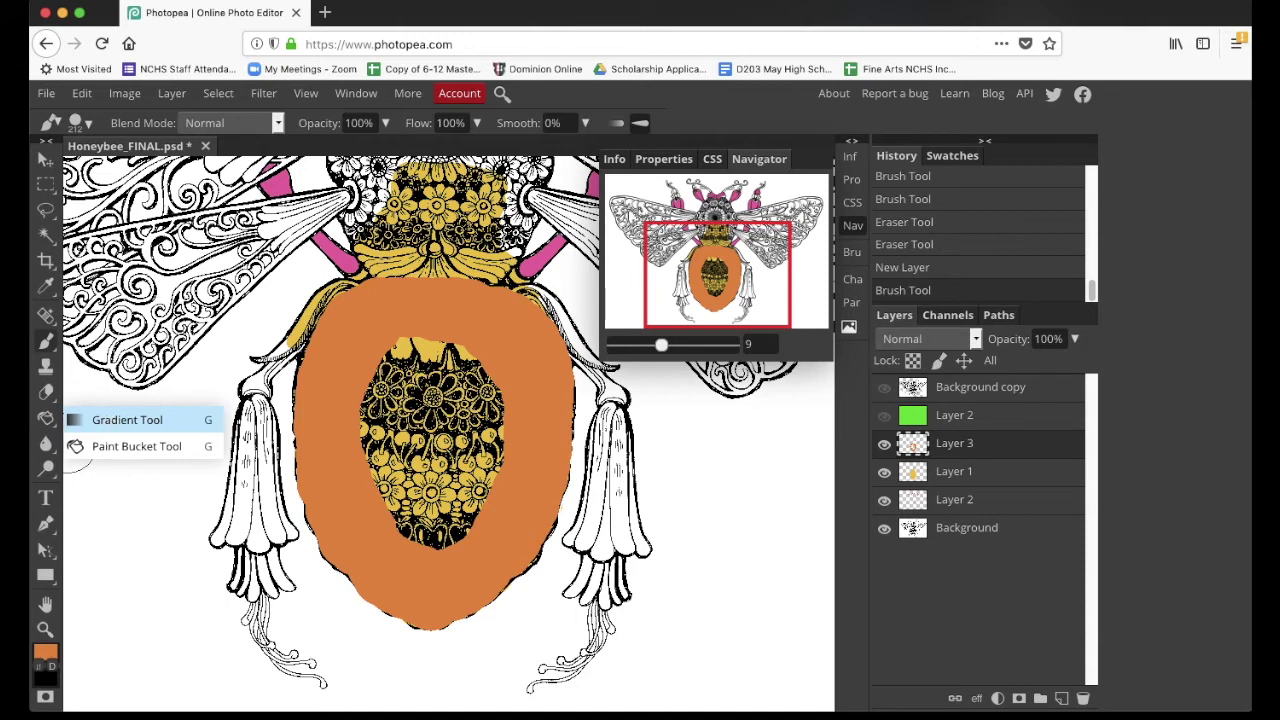
click(994, 446)
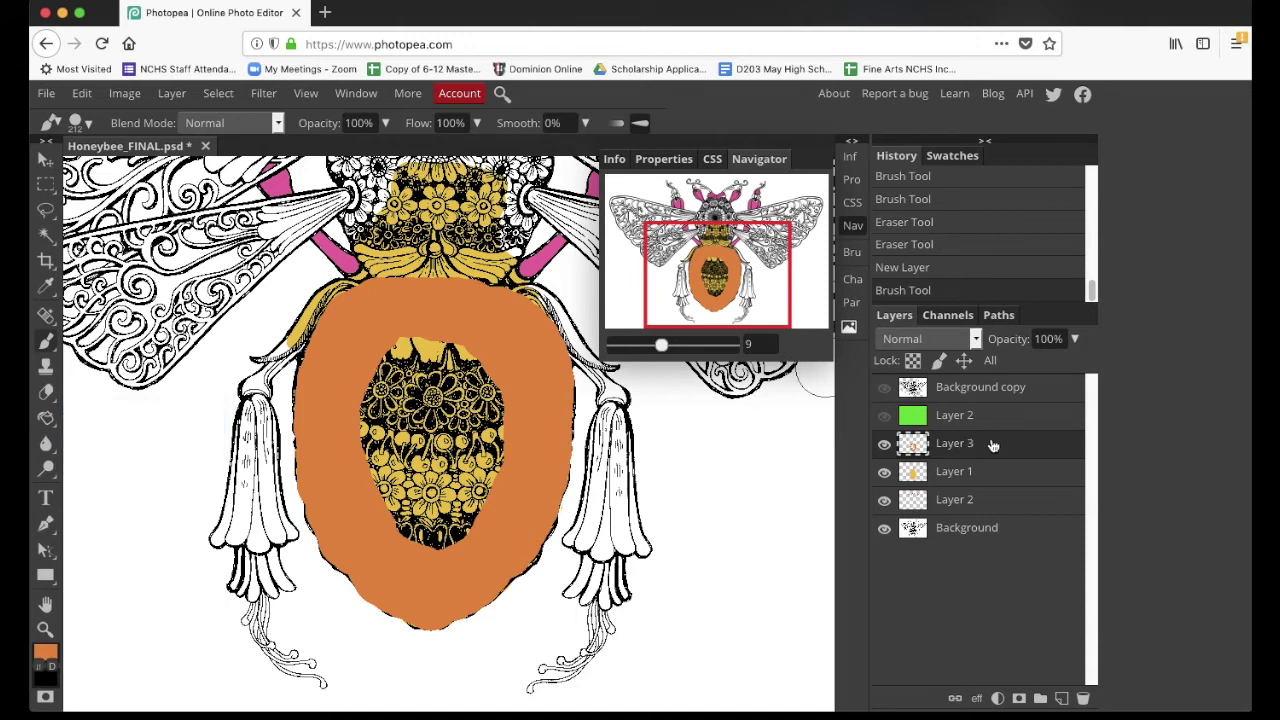
- Set orange Layer 3 to Multiply and prepare an Eraser with 27% hardness and 393 px size
click(975, 340)
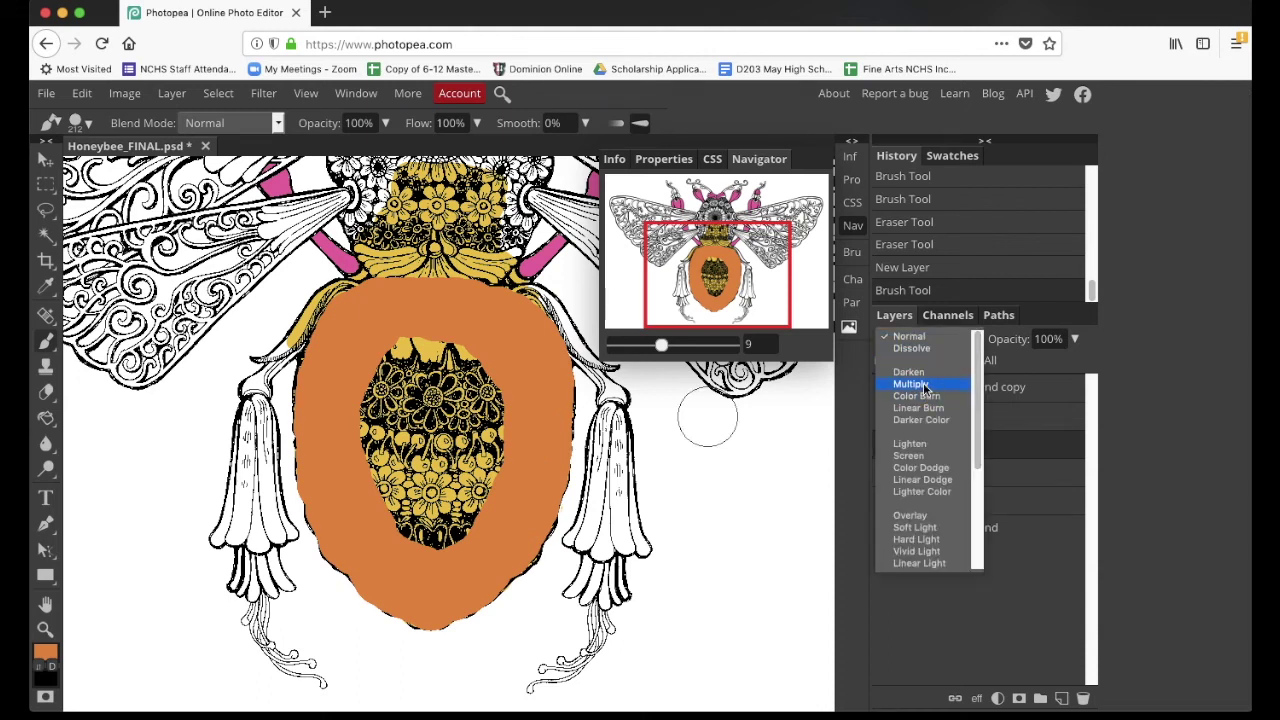
click(918, 384)
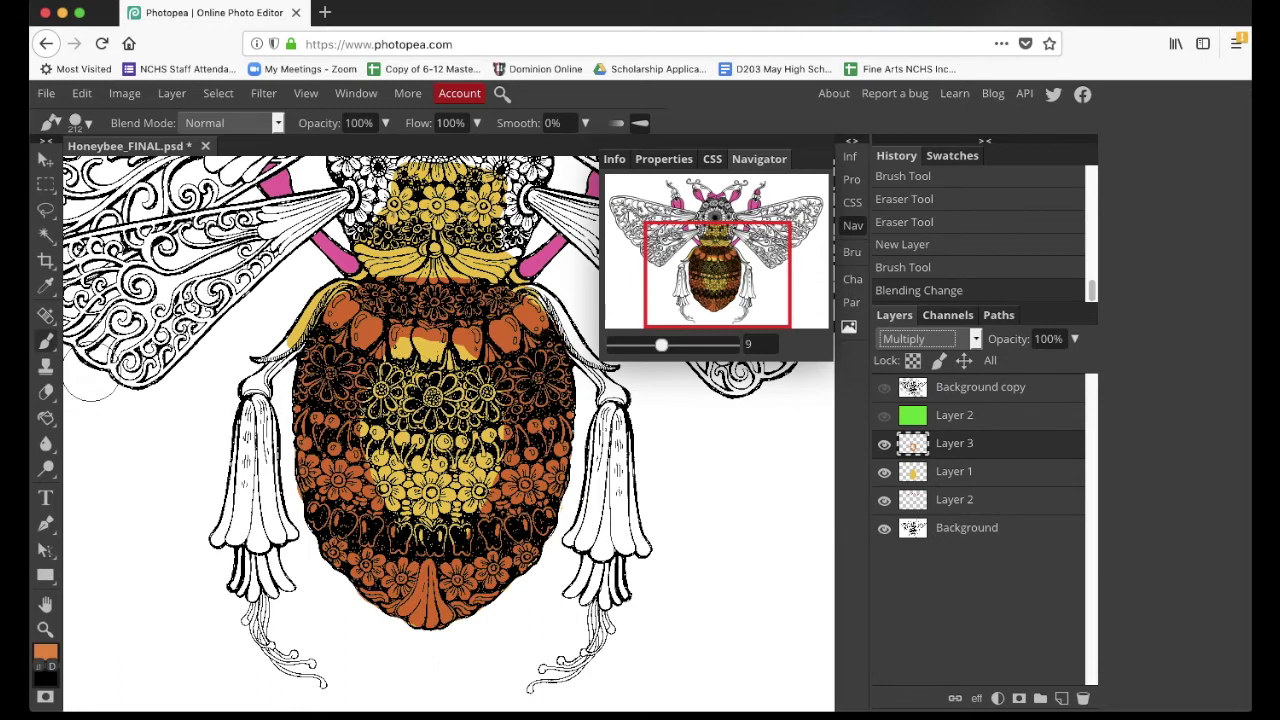
mouse_move(50, 398)
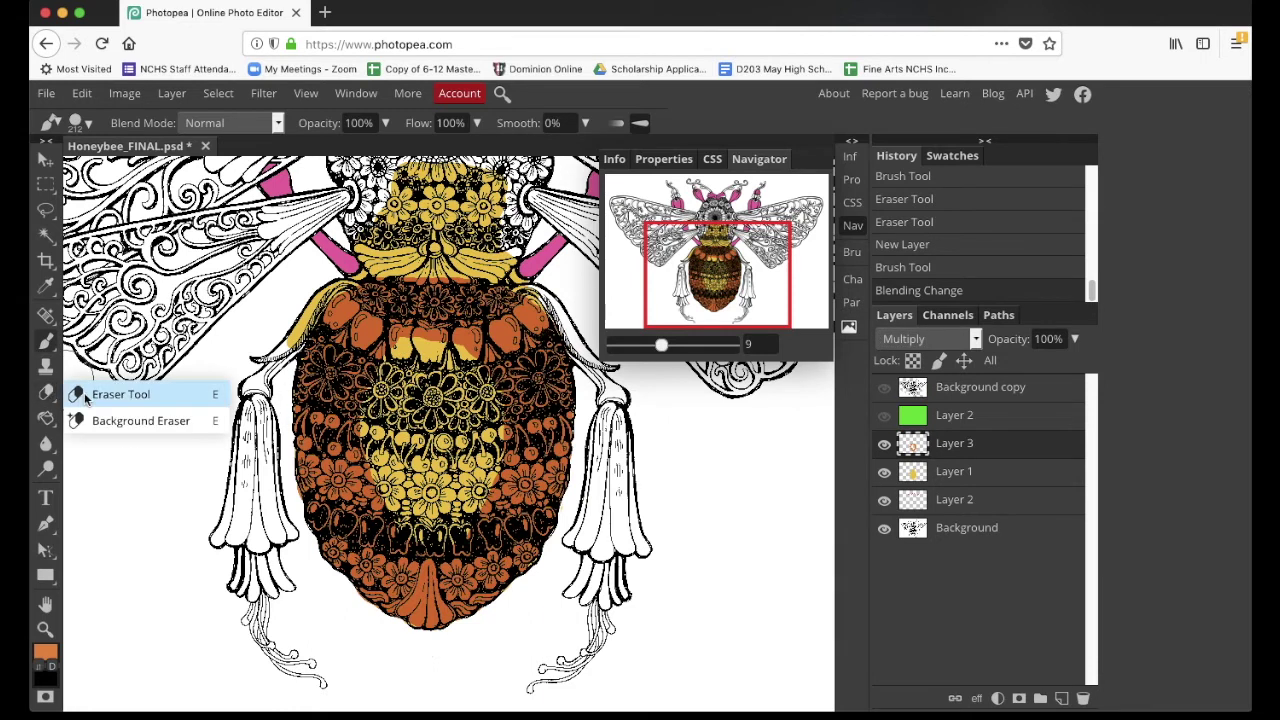
click(86, 395)
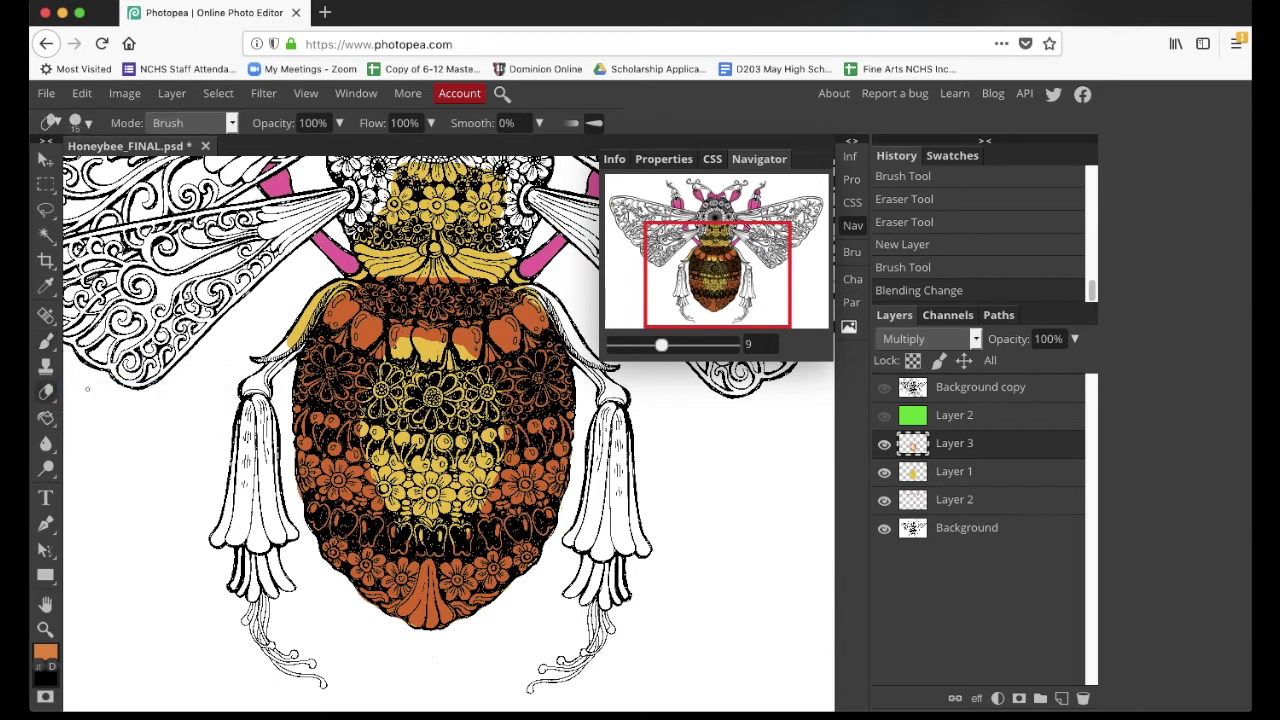
click(80, 122)
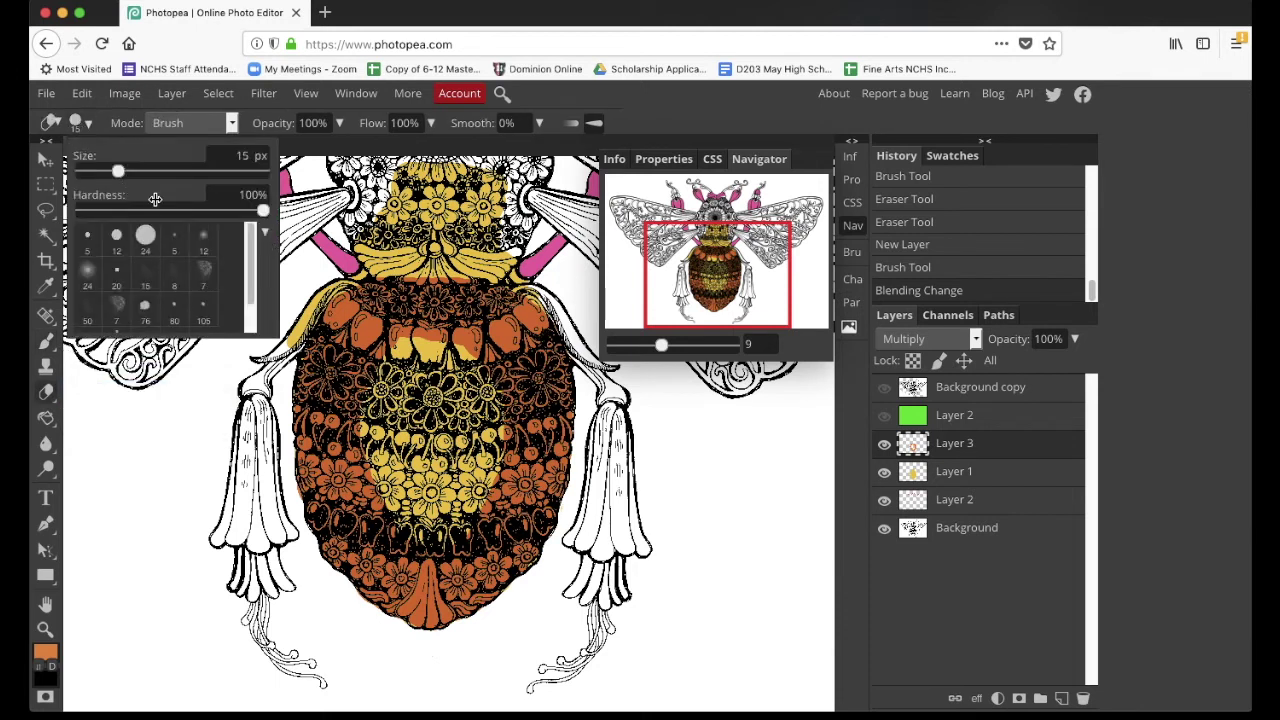
mouse_move(264, 212)
mouse_down()
mouse_move(107, 213)
mouse_move(129, 213)
mouse_up()
drag(120, 175, 190, 176)
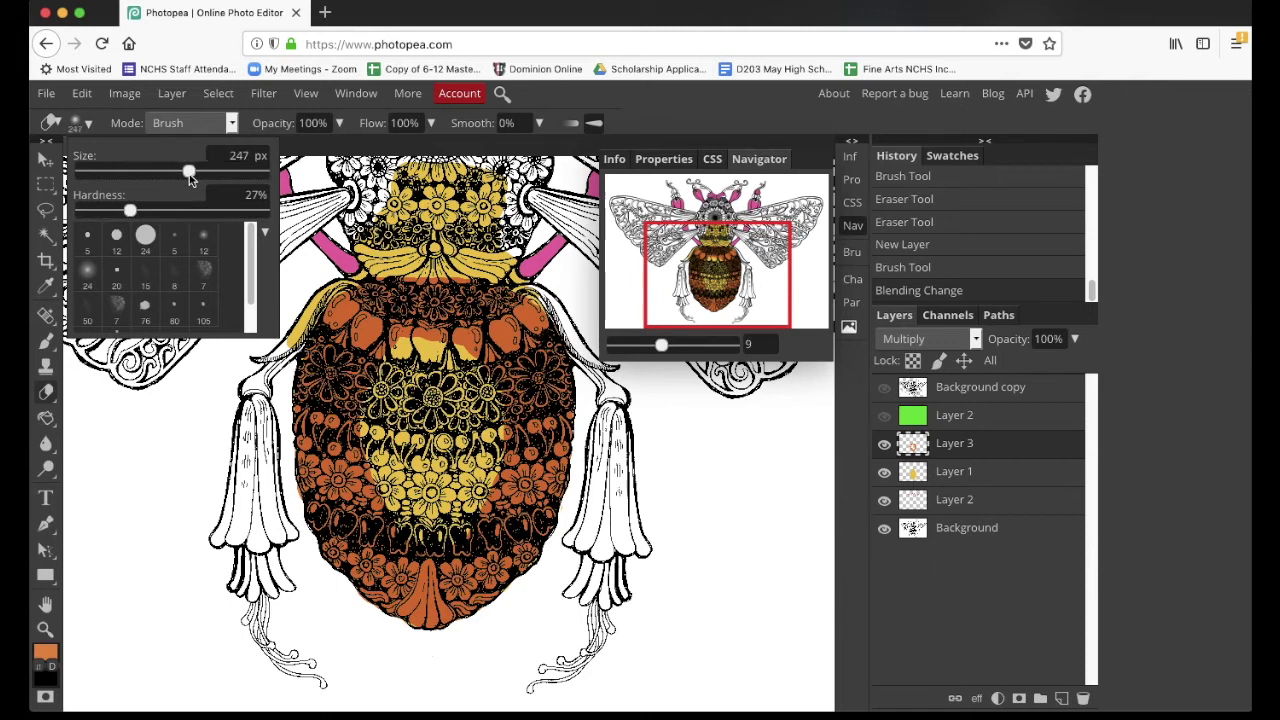
drag(192, 175, 213, 173)
- Softly erase orange from the abdomen's centre so gold shows through, then zoom out to the whole bee
click(41, 403)
key(Escape)
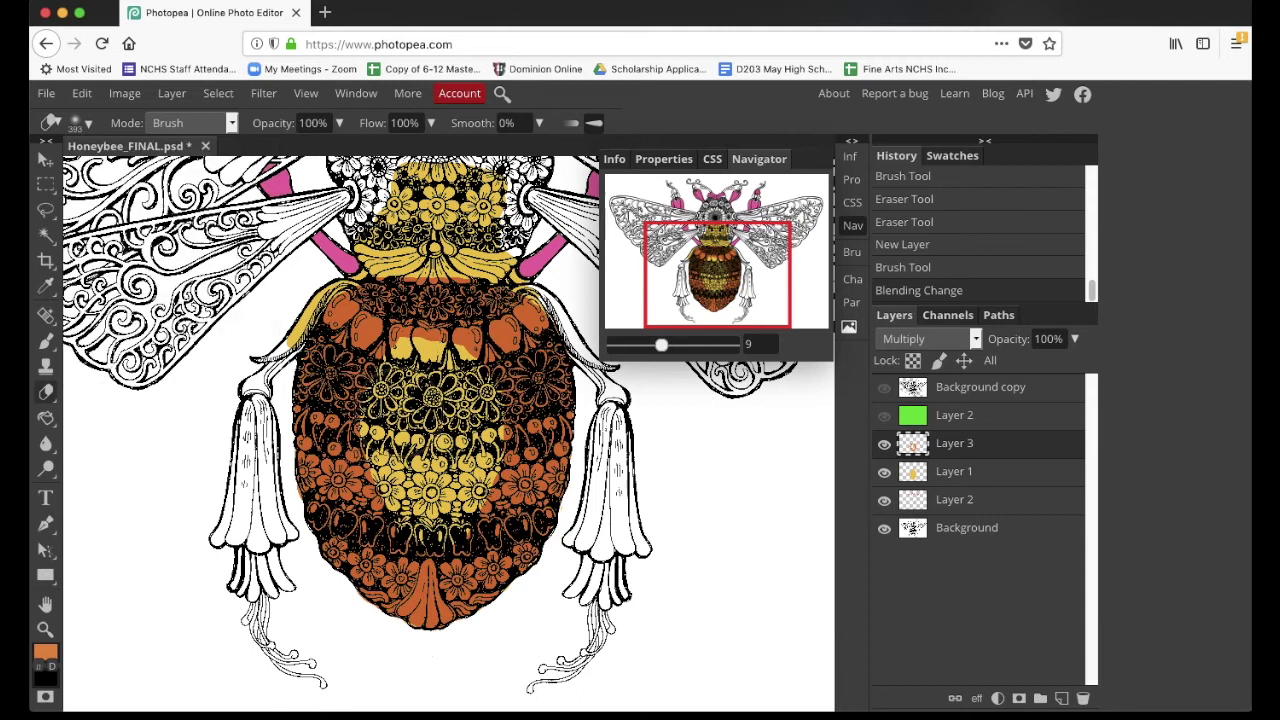
mouse_move(345, 415)
mouse_down()
mouse_move(414, 470)
mouse_move(420, 370)
mouse_move(410, 420)
mouse_move(380, 350)
mouse_move(440, 330)
mouse_move(483, 350)
mouse_move(525, 430)
mouse_move(480, 490)
mouse_move(428, 494)
mouse_move(393, 518)
mouse_move(342, 446)
mouse_move(375, 348)
mouse_move(450, 330)
mouse_move(515, 395)
mouse_move(512, 470)
mouse_move(440, 580)
mouse_move(370, 520)
mouse_move(430, 420)
mouse_move(360, 450)
mouse_up()
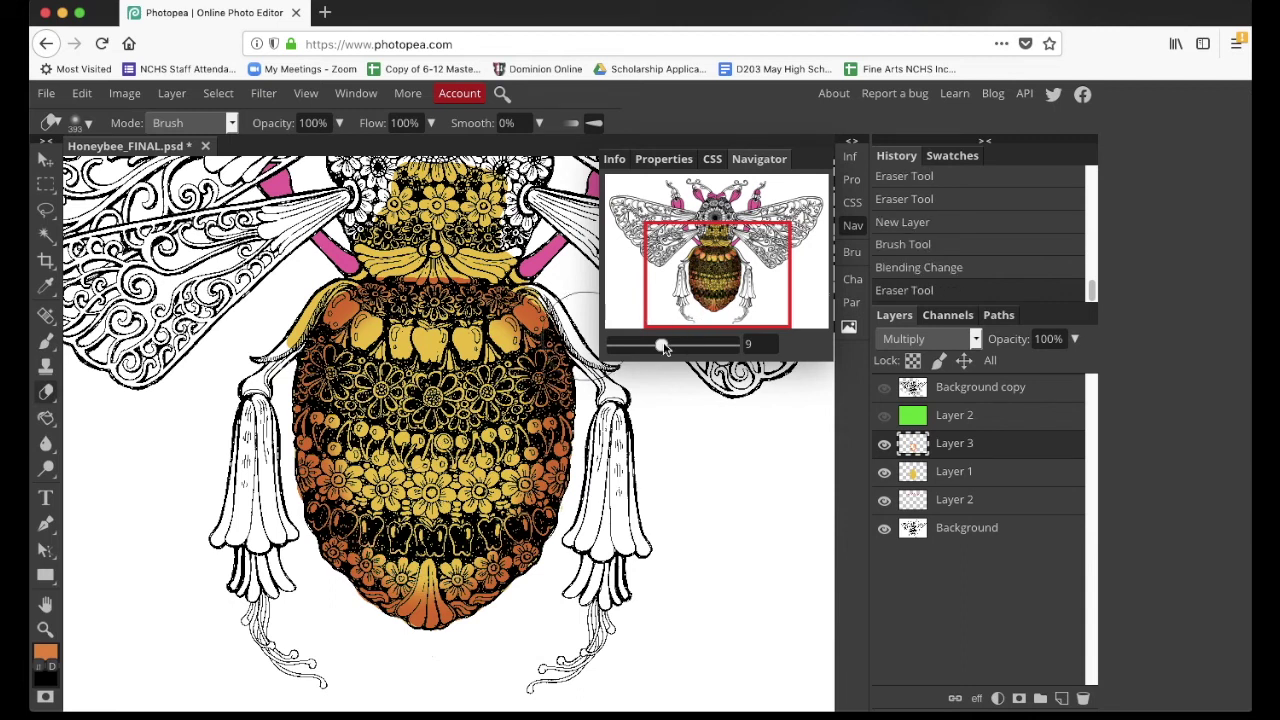
drag(662, 346, 650, 348)
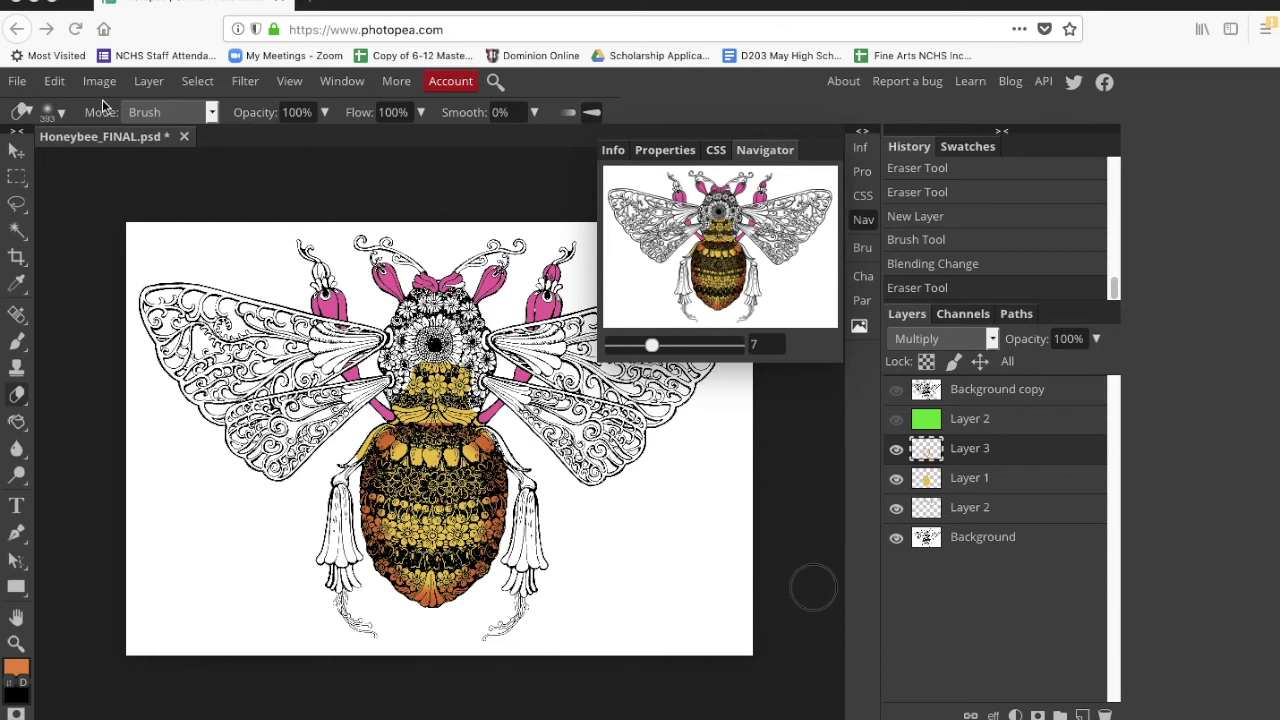
- Save the coloured bee as Honeybee_FINAL.psd through the browser download
click(16, 84)
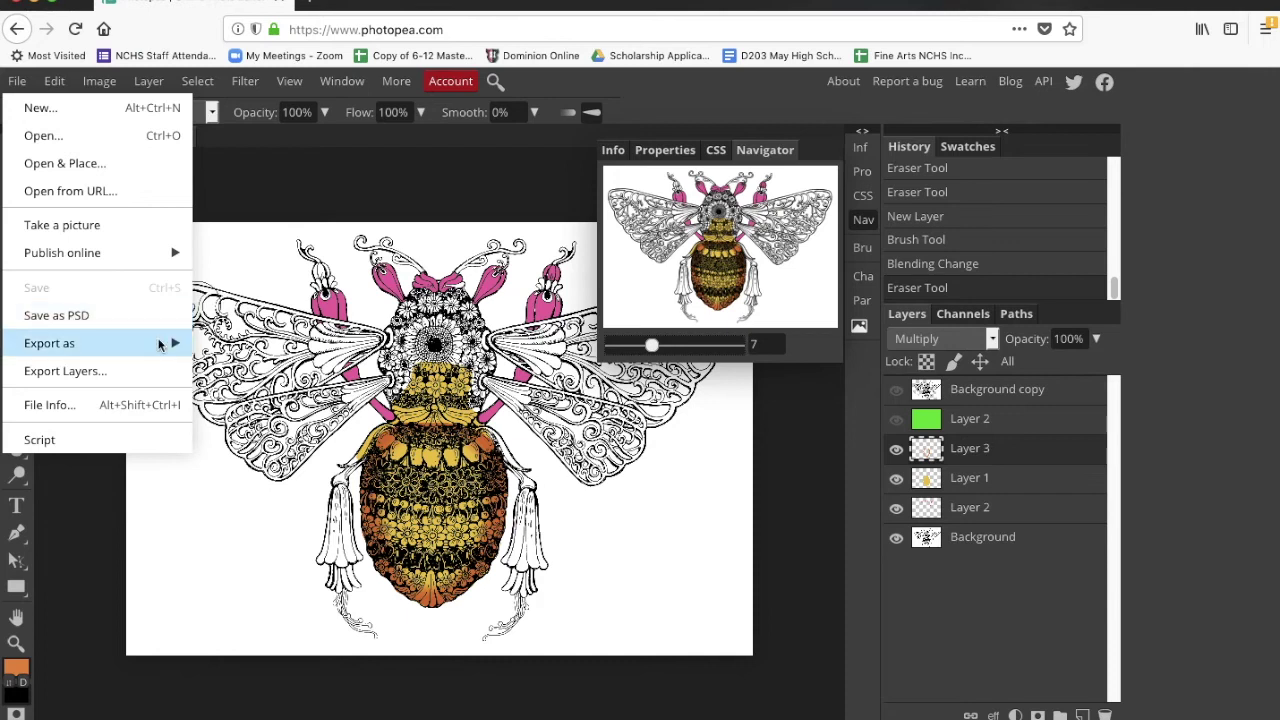
mouse_move(165, 344)
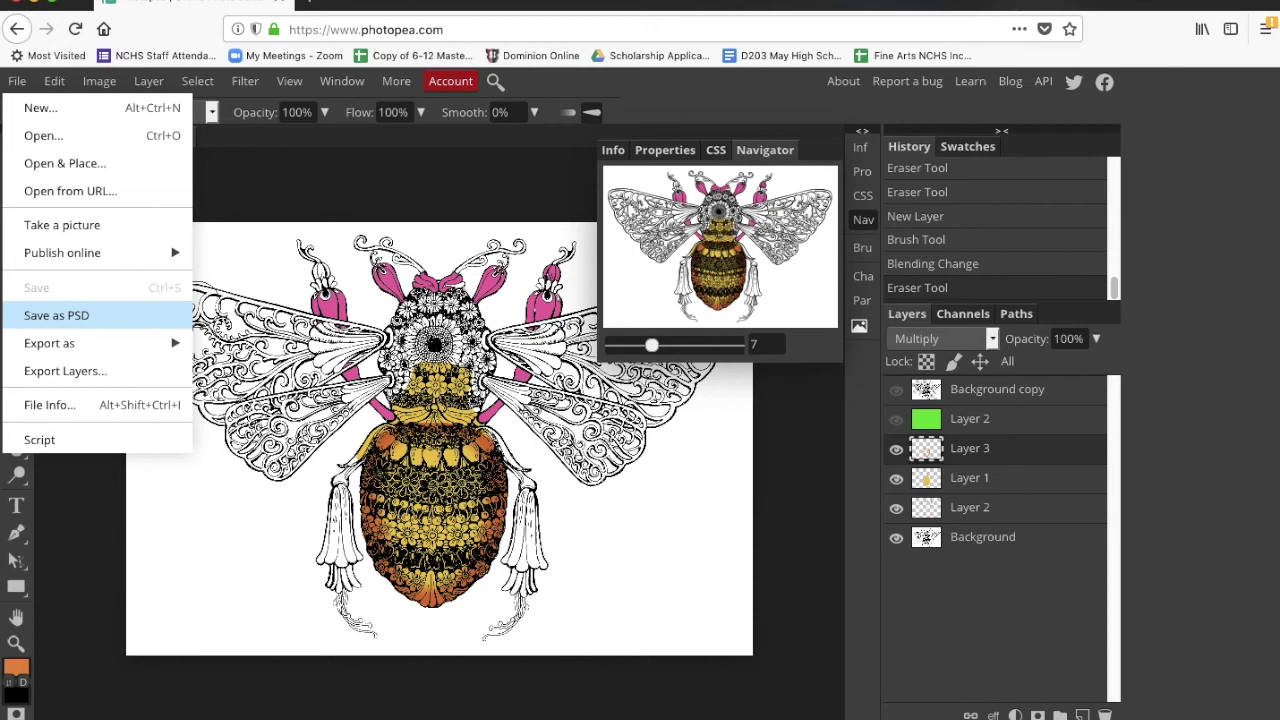
click(103, 320)
click(103, 320)
click(74, 316)
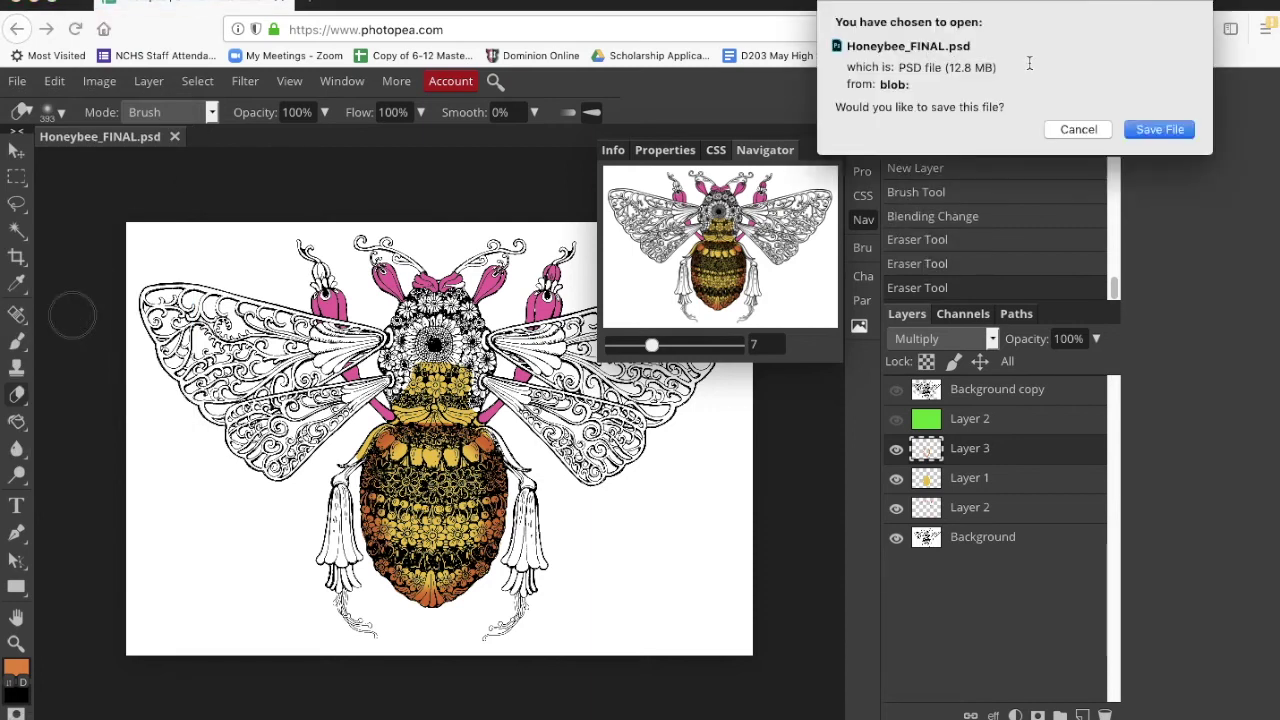
click(1158, 129)
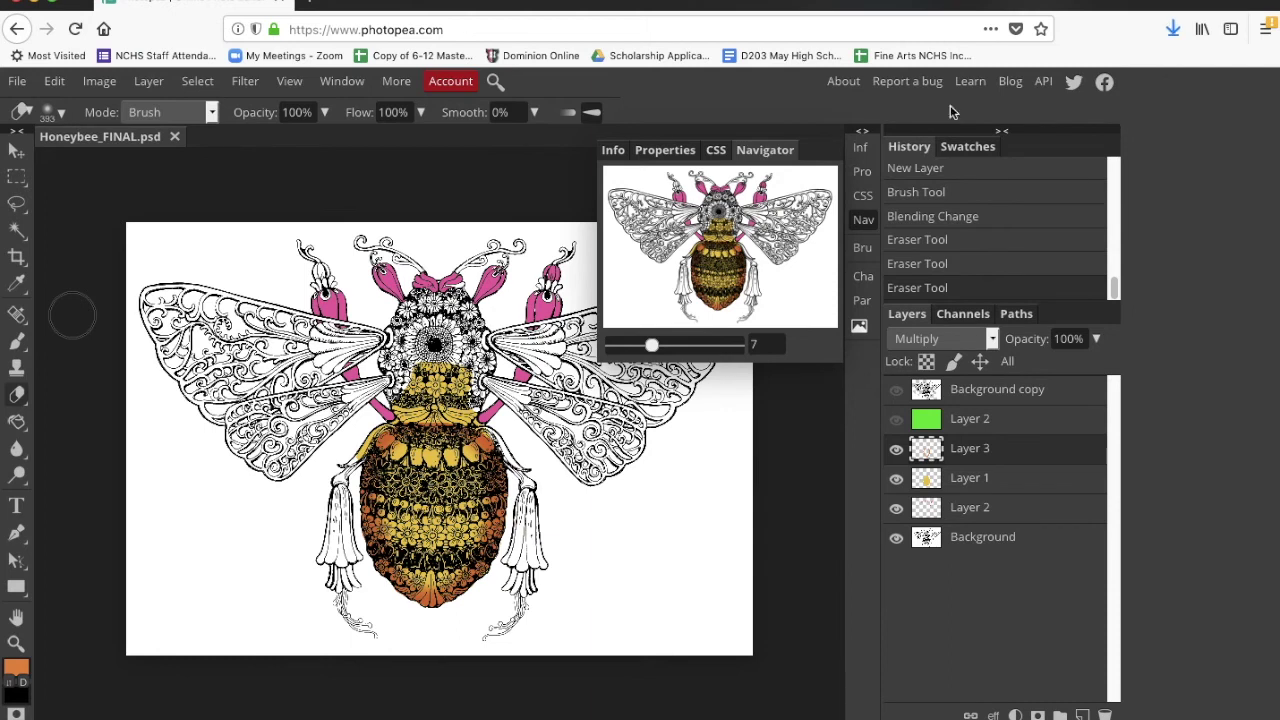
click(20, 83)
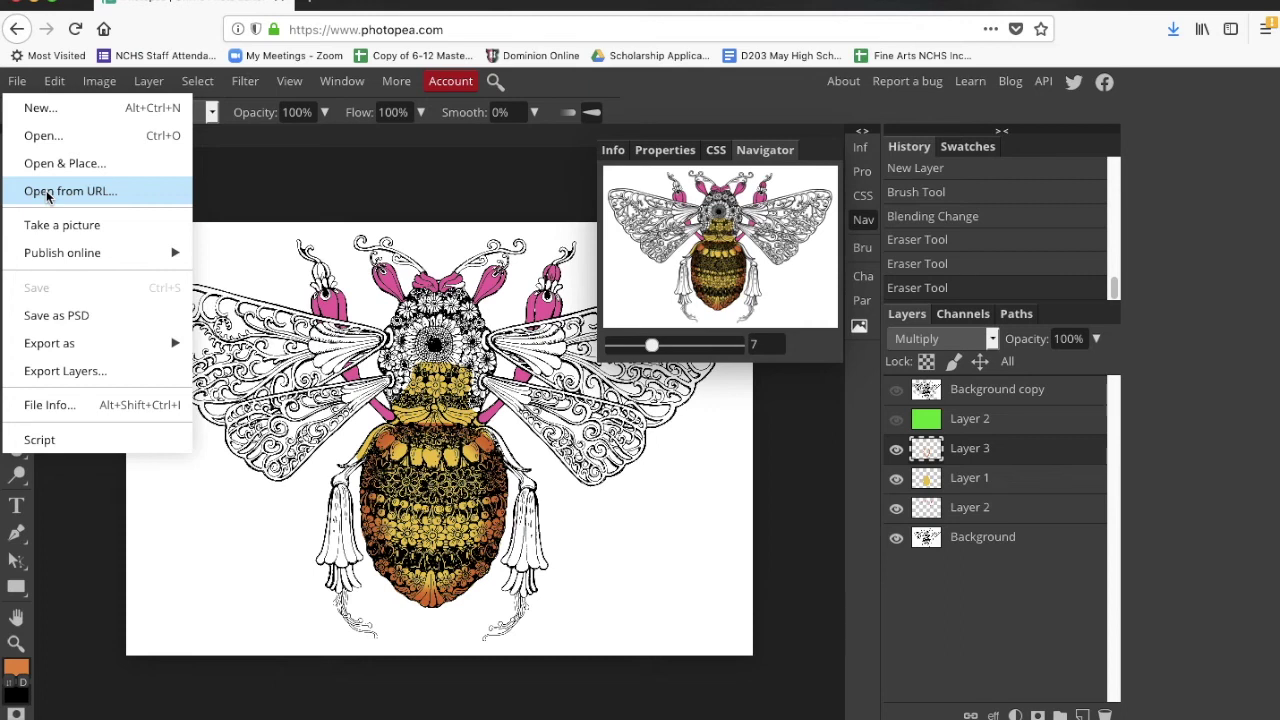
- Export the bee as Honeybee_FINAL.jpg at 100% JPG quality
mouse_move(74, 345)
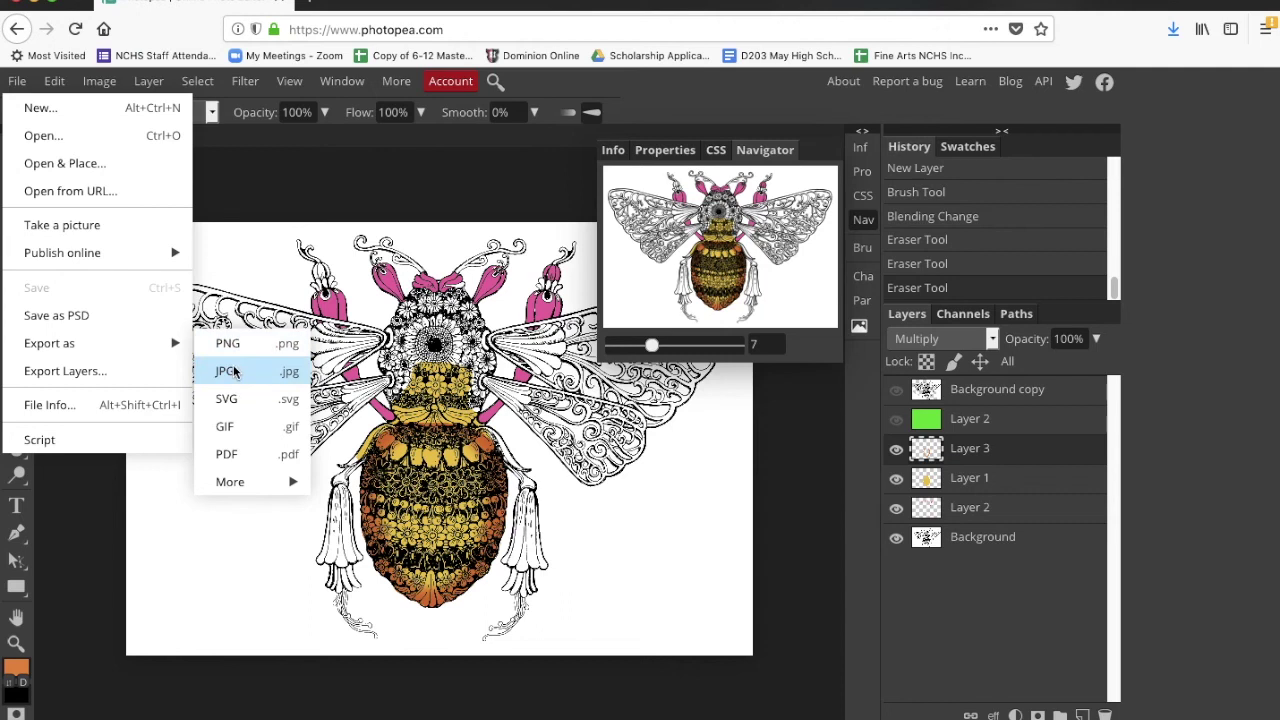
click(235, 372)
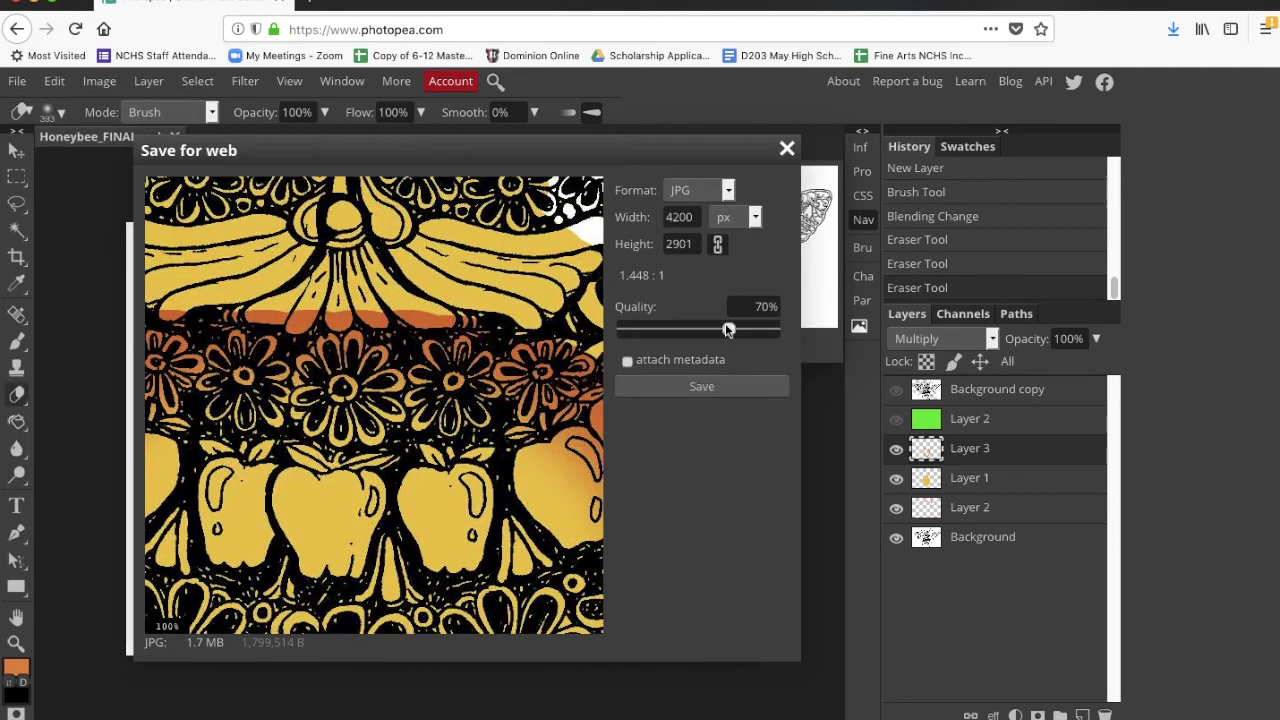
click(779, 332)
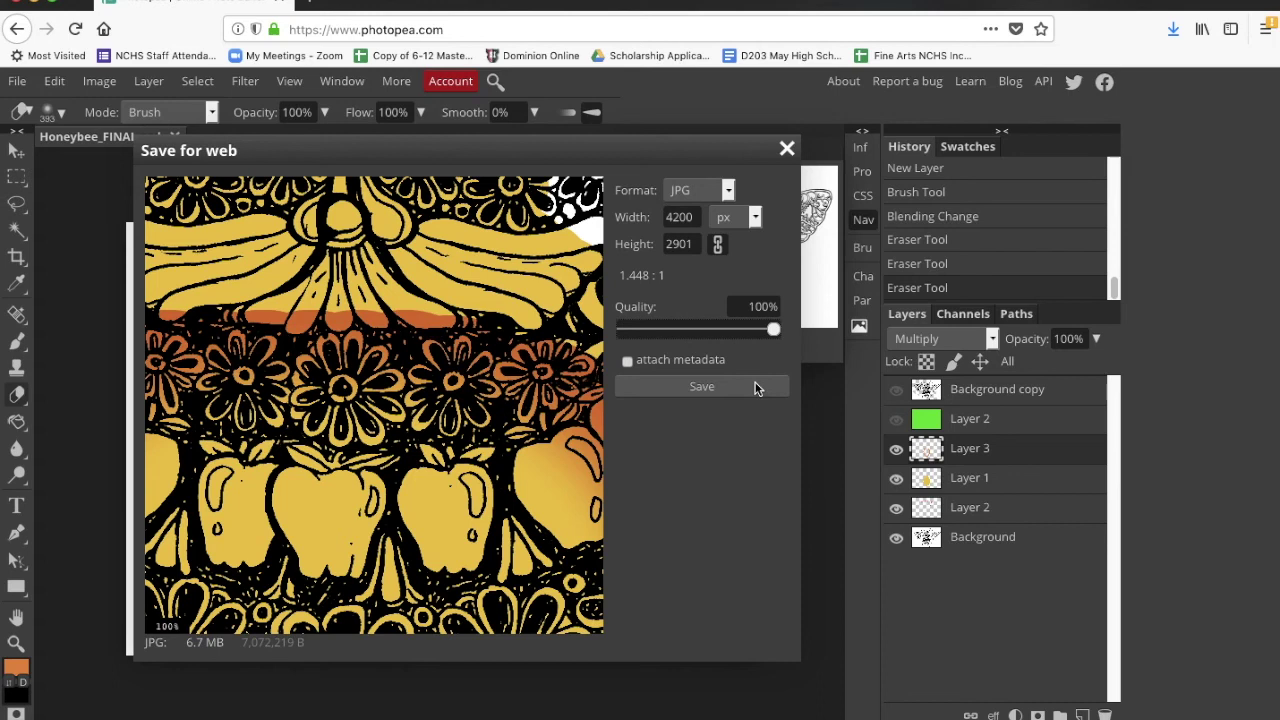
click(757, 388)
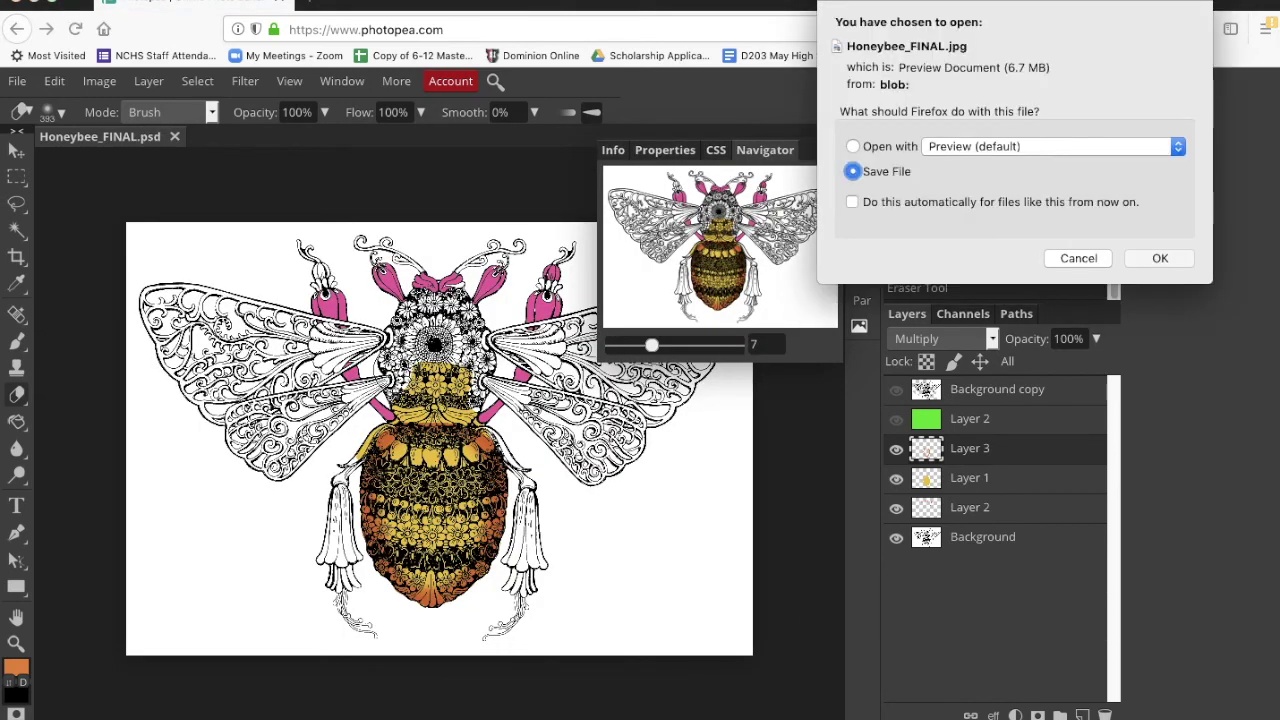
click(1158, 258)
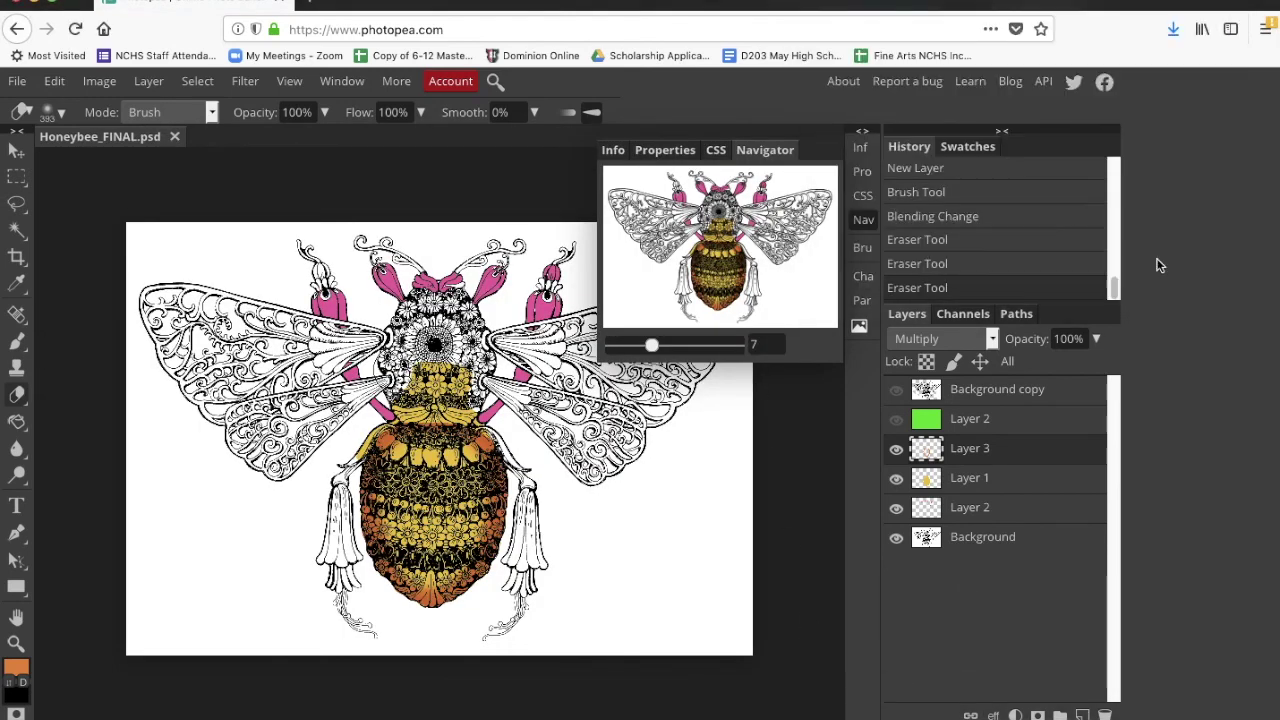
click(1142, 705)
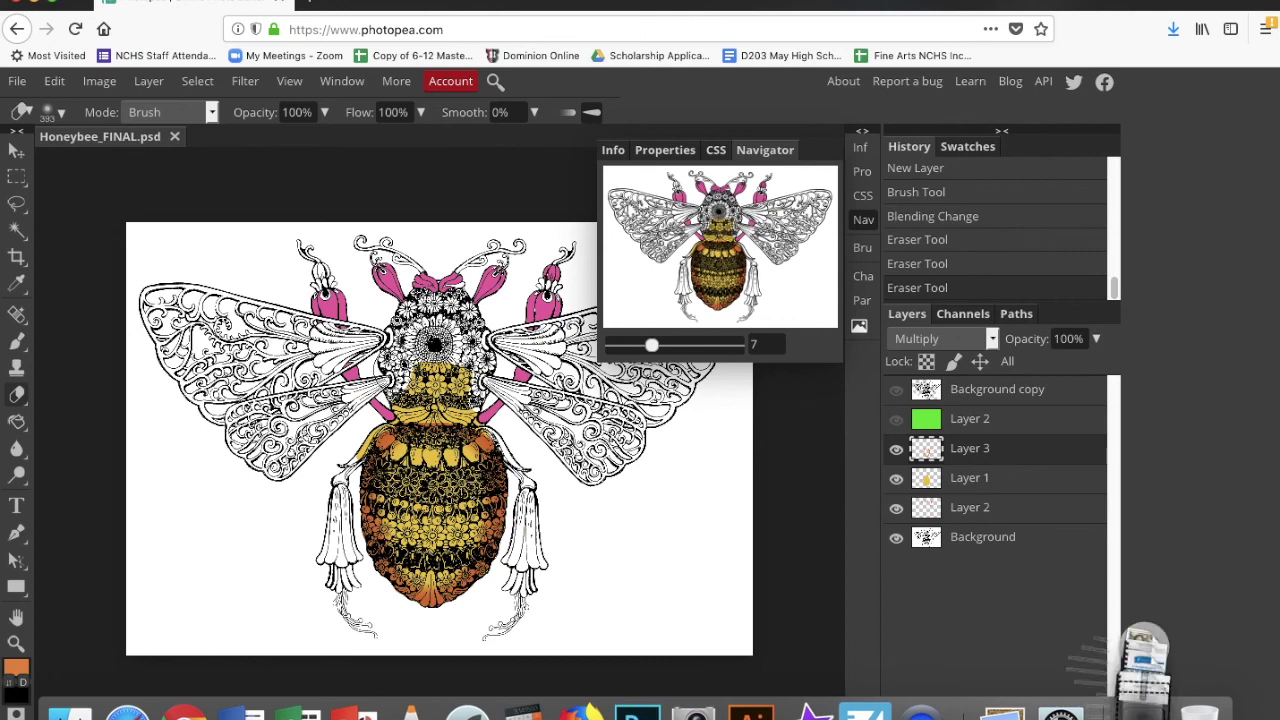
click(1145, 657)
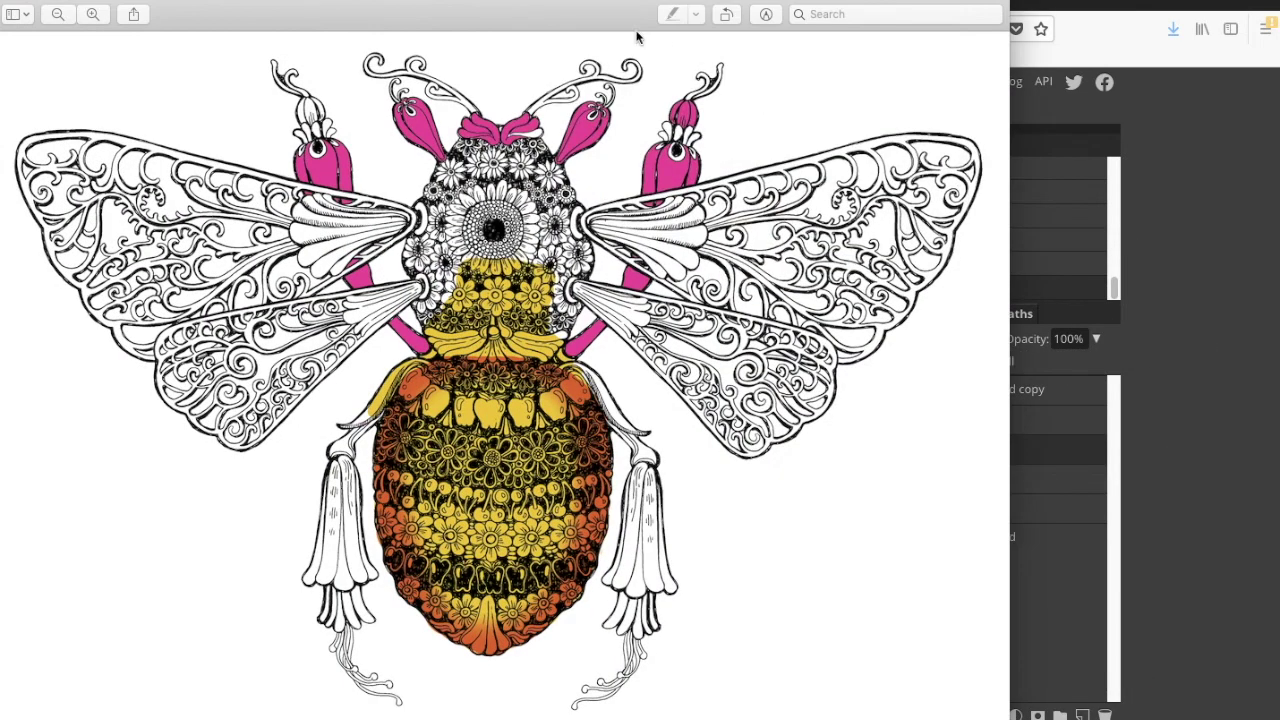
drag(634, 34, 725, 4)
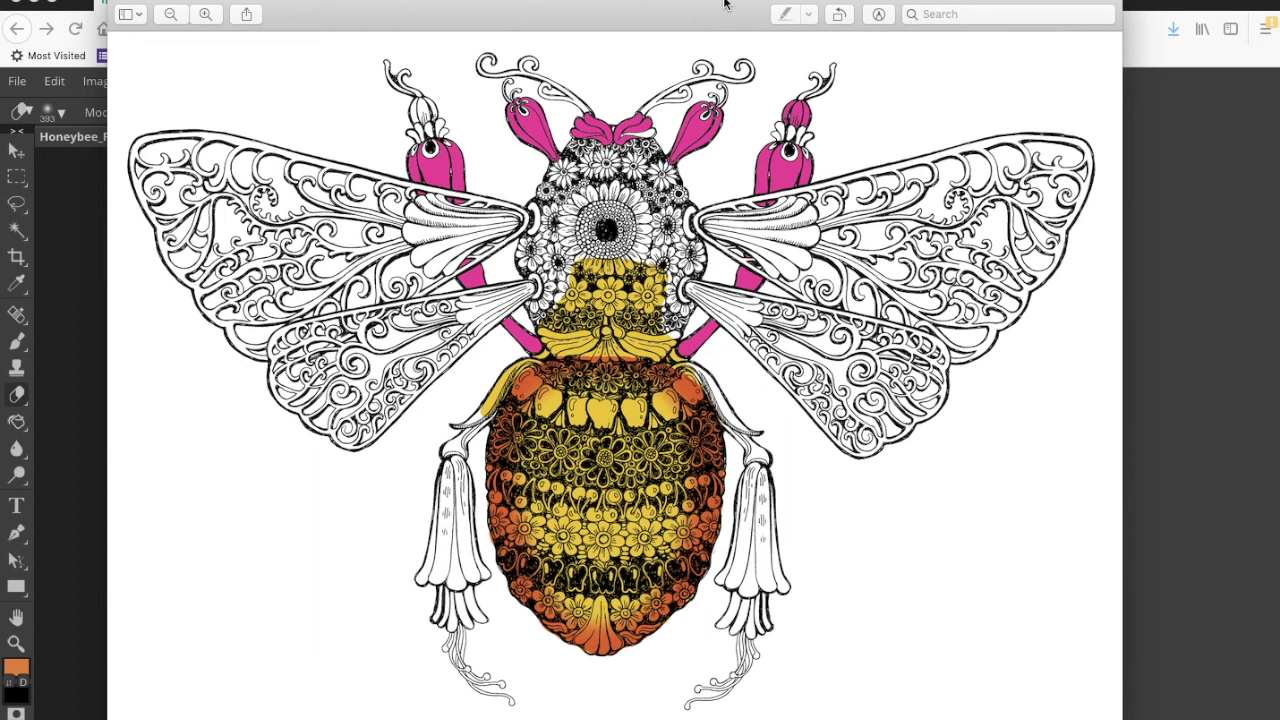
click(124, 4)
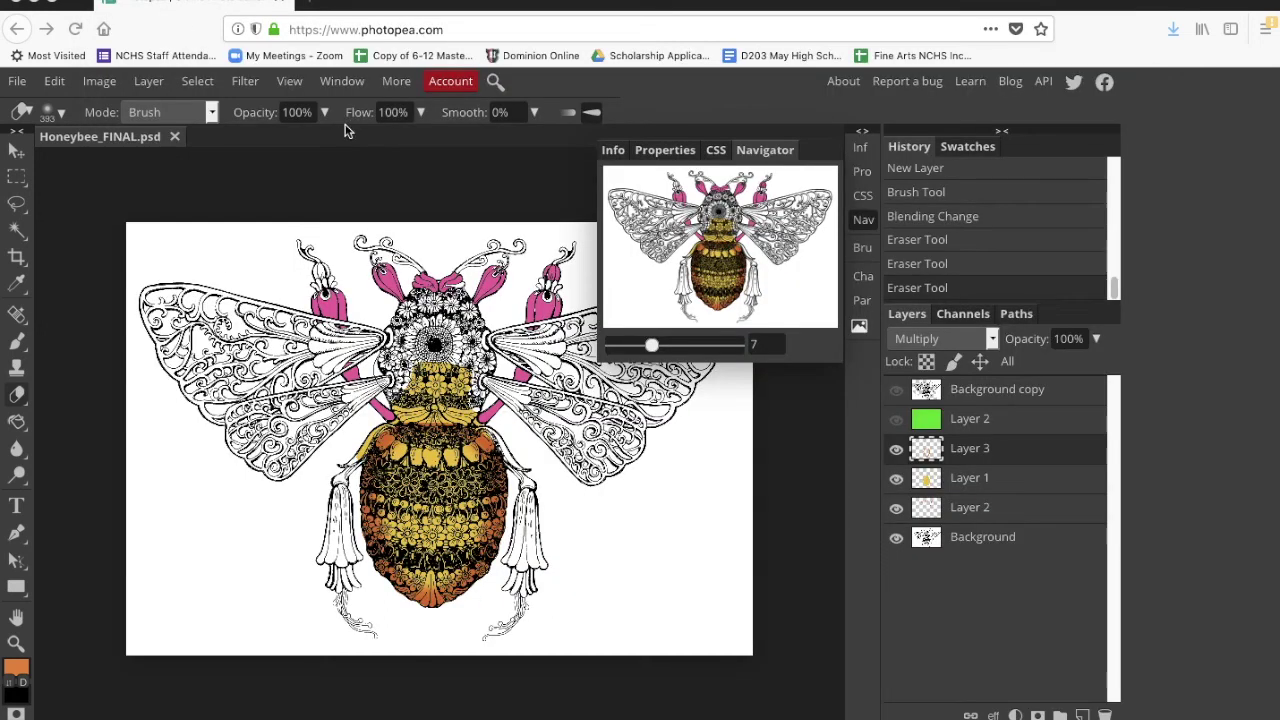